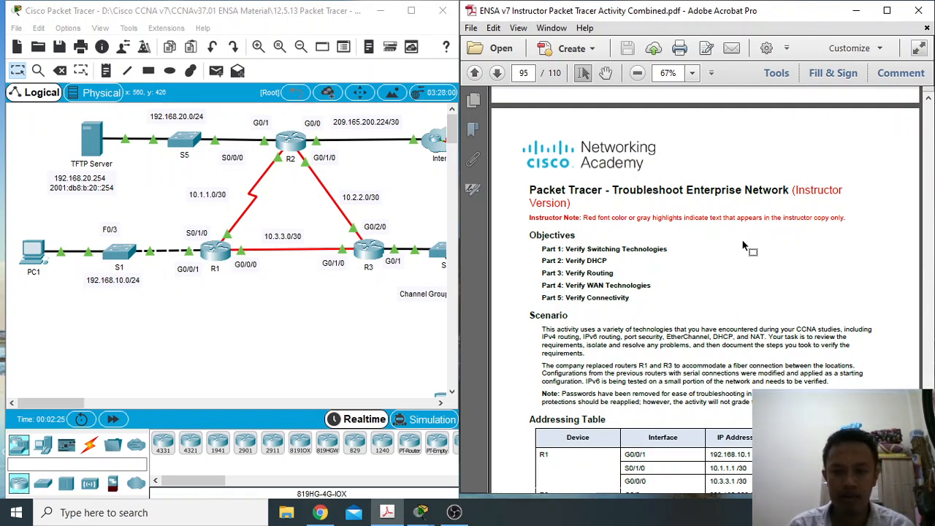
Review the activity's scenario, the addressing table and the Part 1 switching instructions.
scroll(743, 295, "down", 5)
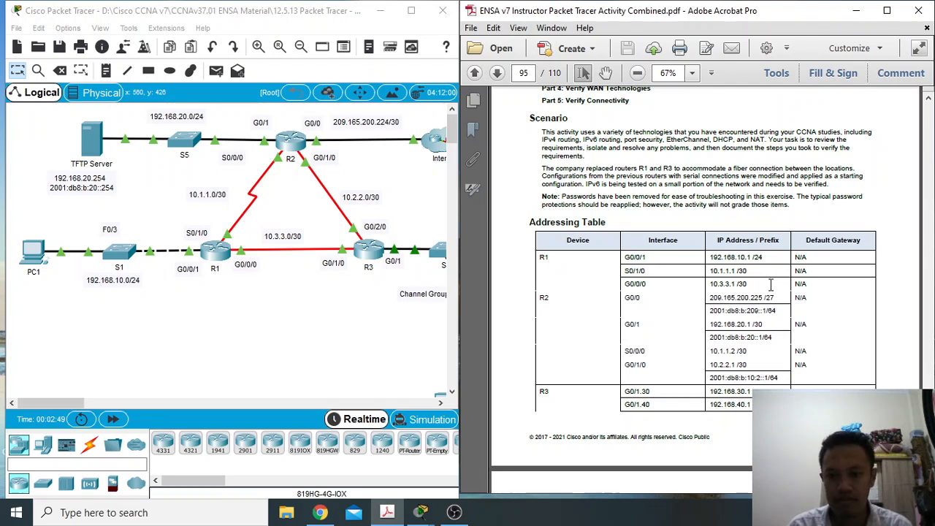
scroll(740, 357, "down", 3)
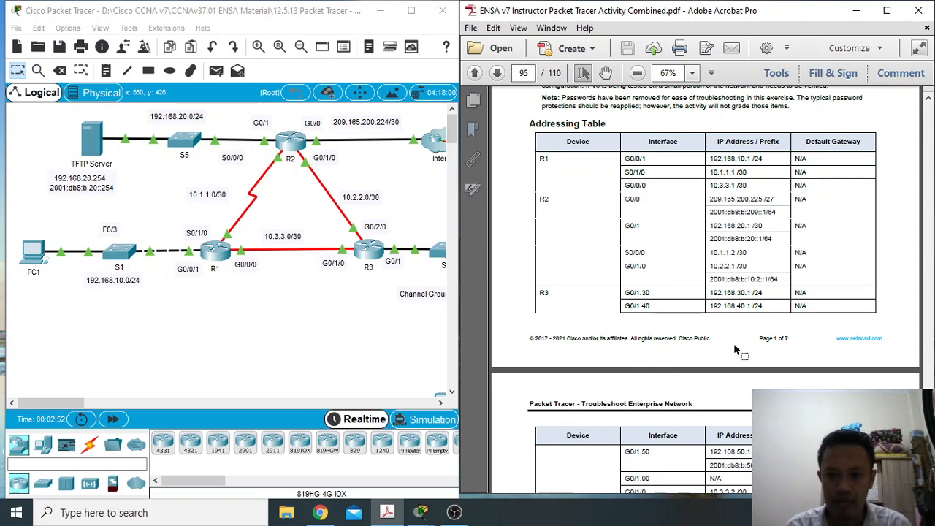
scroll(737, 349, "down", 1)
scroll(736, 349, "down", 1)
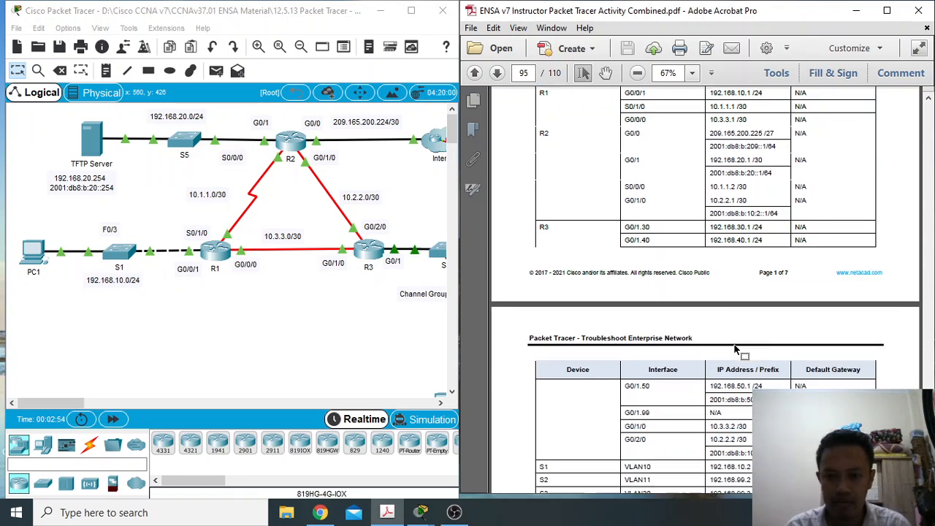
scroll(736, 349, "down", 7)
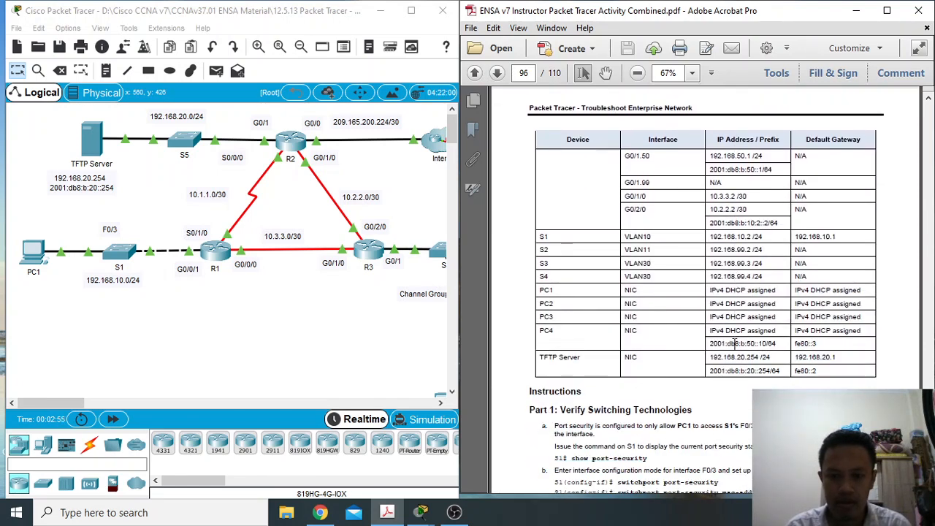
scroll(737, 343, "down", 3)
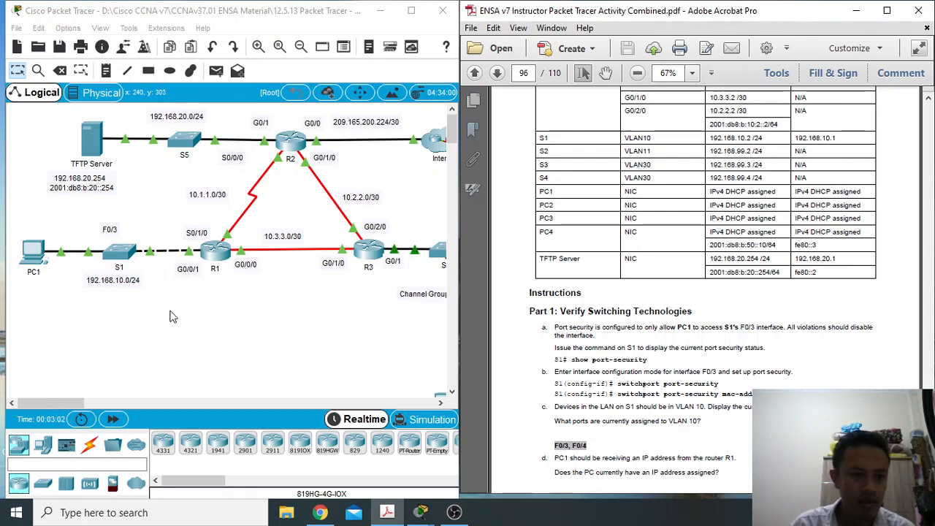
Open the command line of switch S1 and enter privileged EXEC mode.
left_click(128, 257)
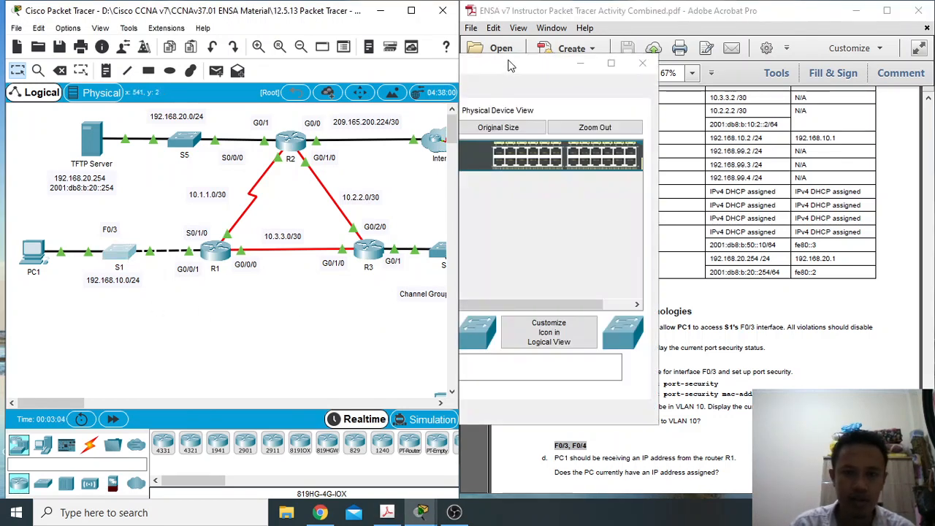
left_click_drag(507, 60, 272, 46)
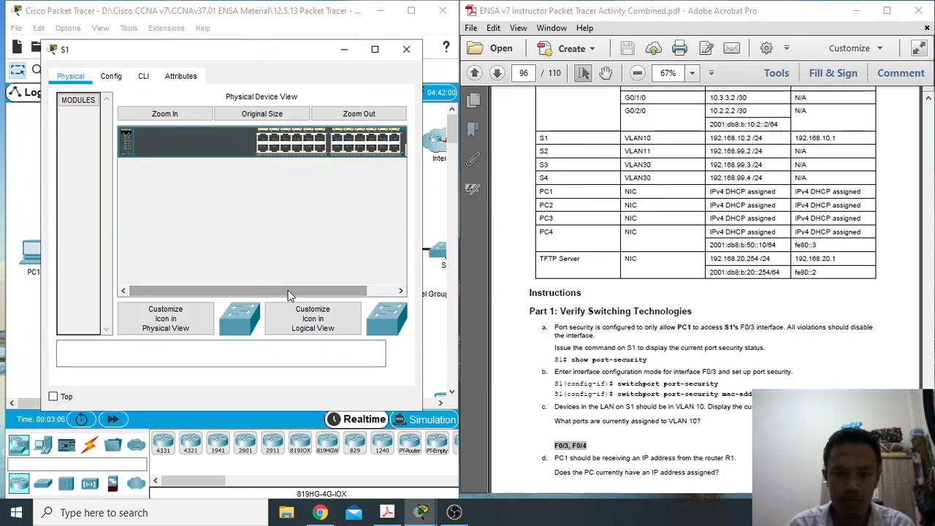
left_click(144, 77)
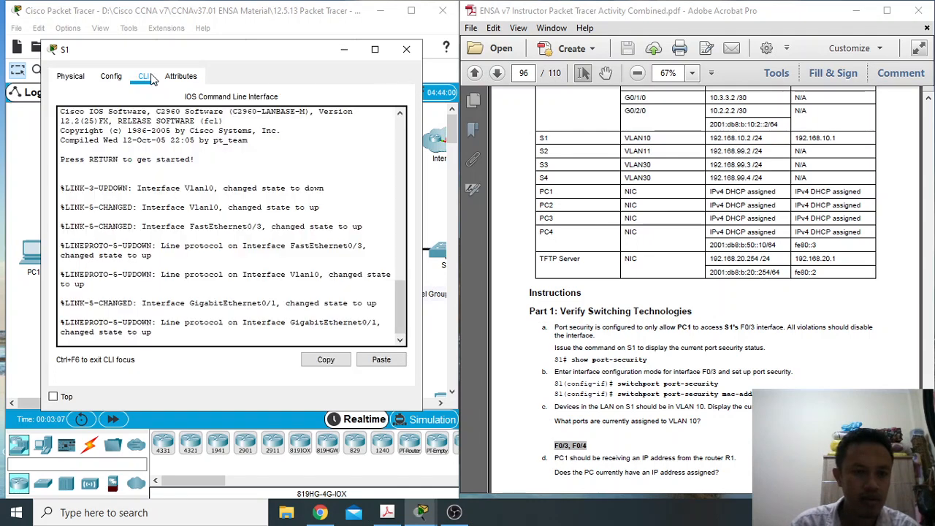
key("Return")
key("Return")
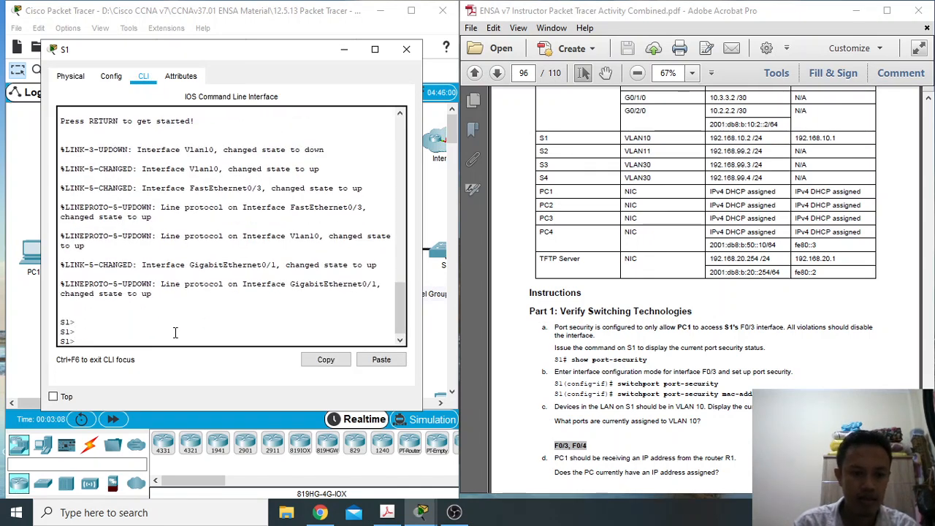
key("Return")
type("en")
key("Return")
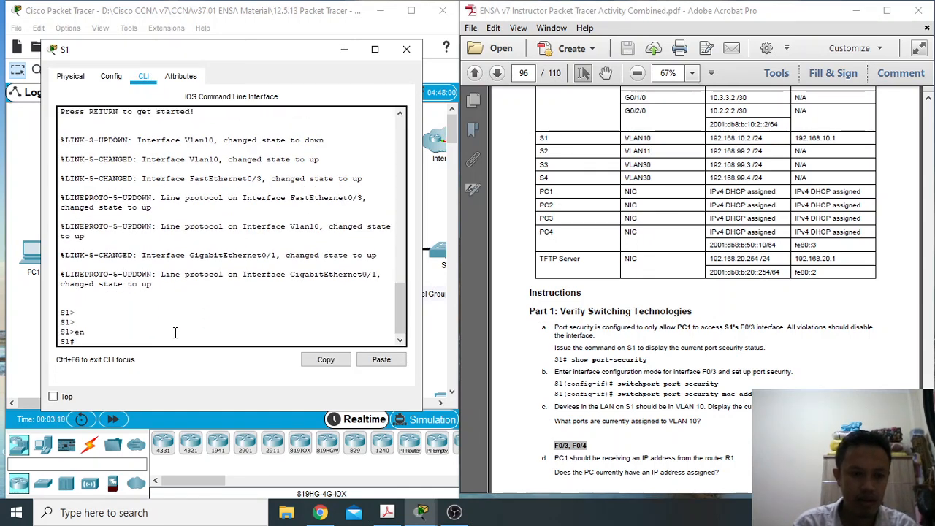
Check the current port security status of S1 with show port-security.
type("s")
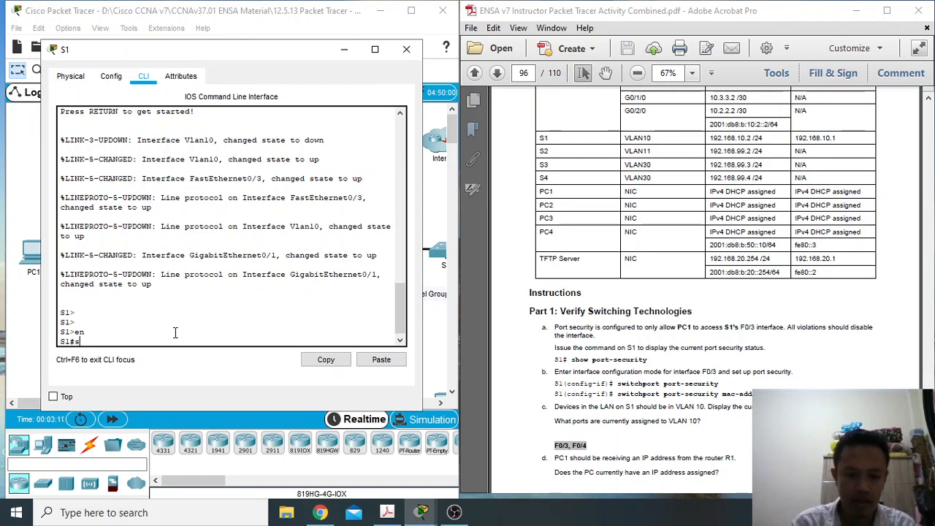
type("h")
key("Tab")
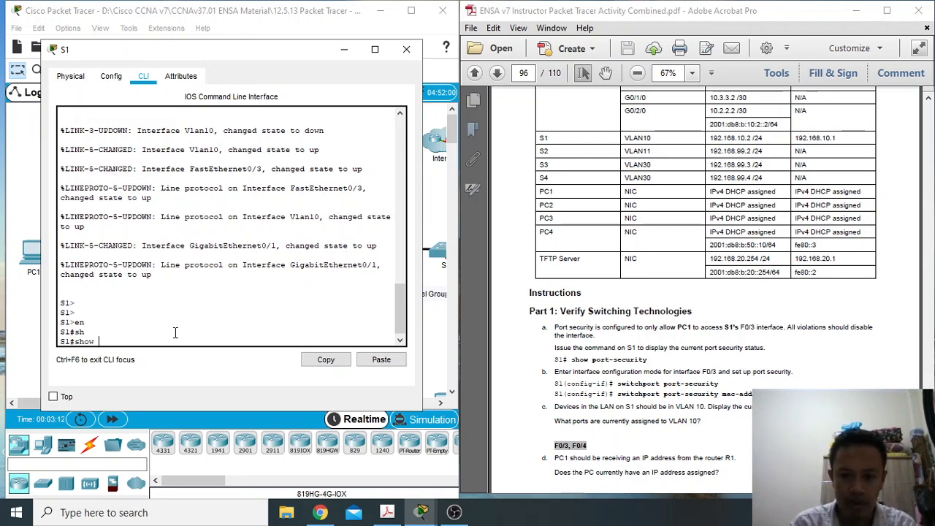
type("por")
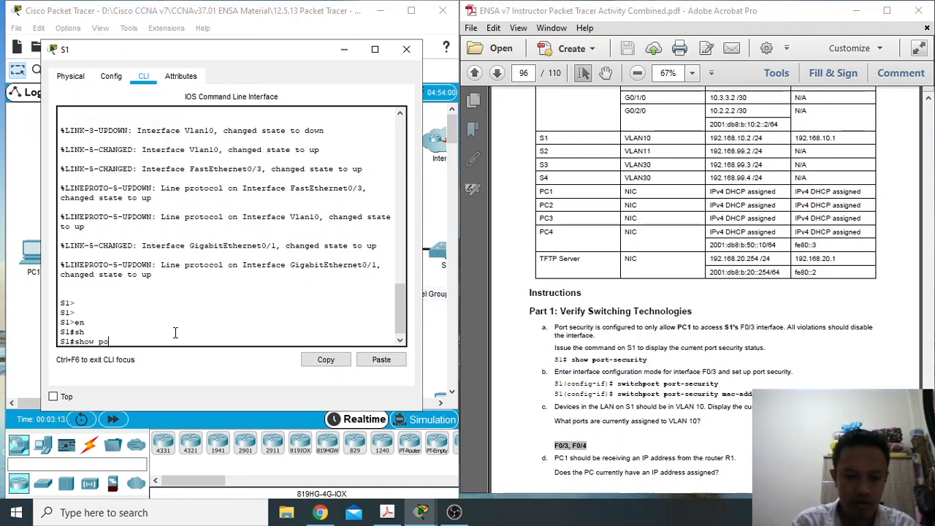
key("Tab")
key("Return")
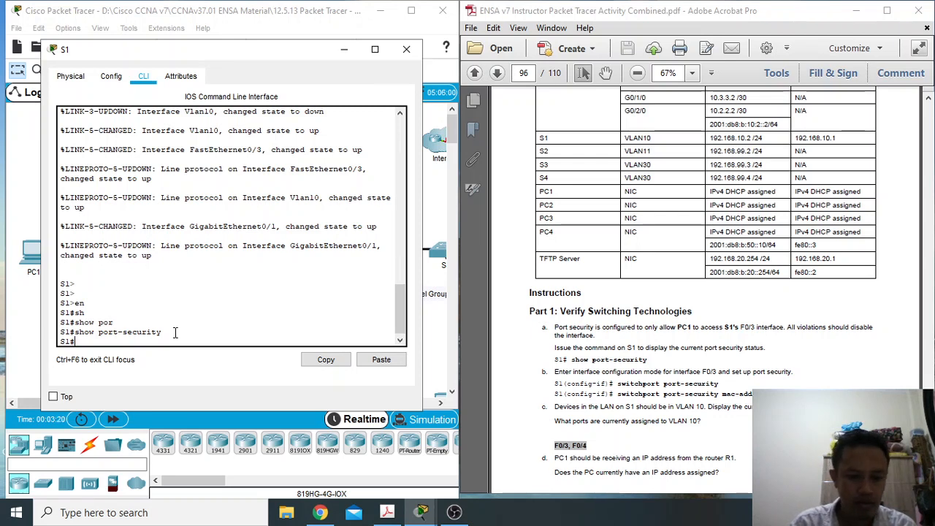
Enter global configuration mode on S1.
type("conf")
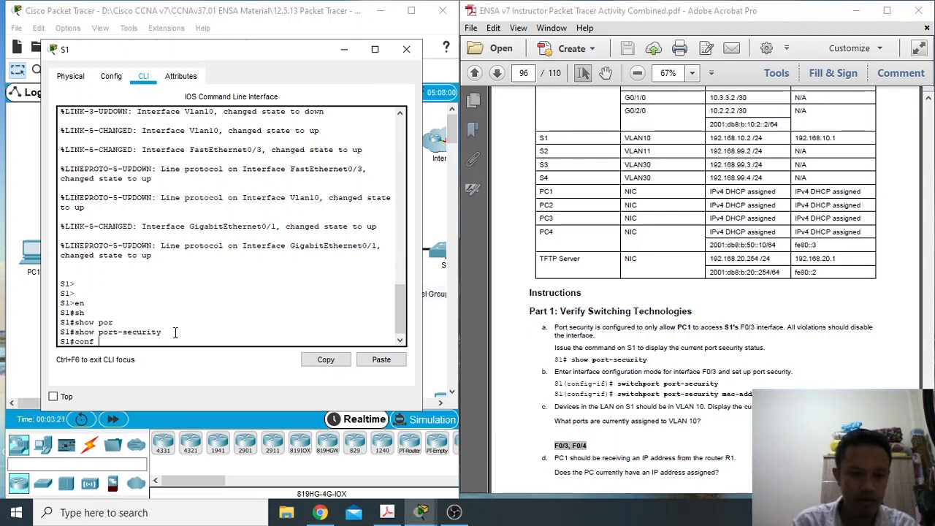
type(" t")
key("Return")
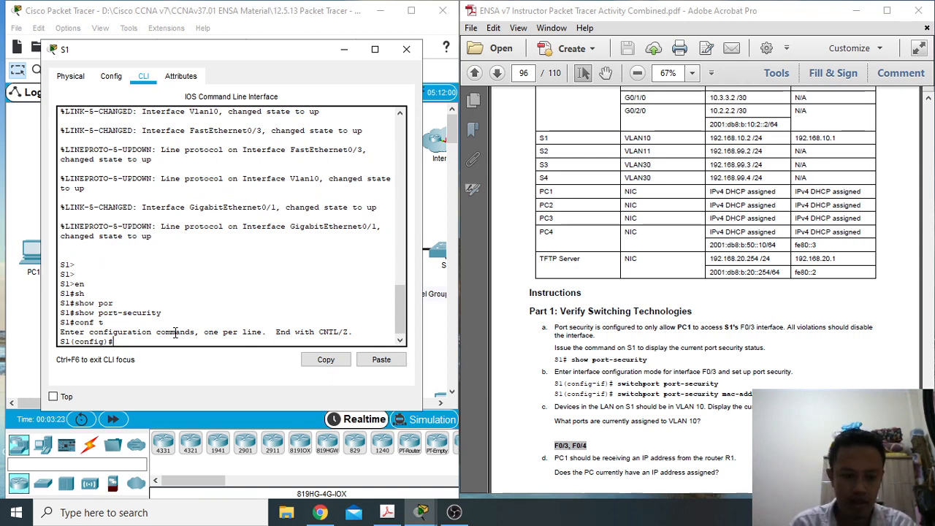
type("sw")
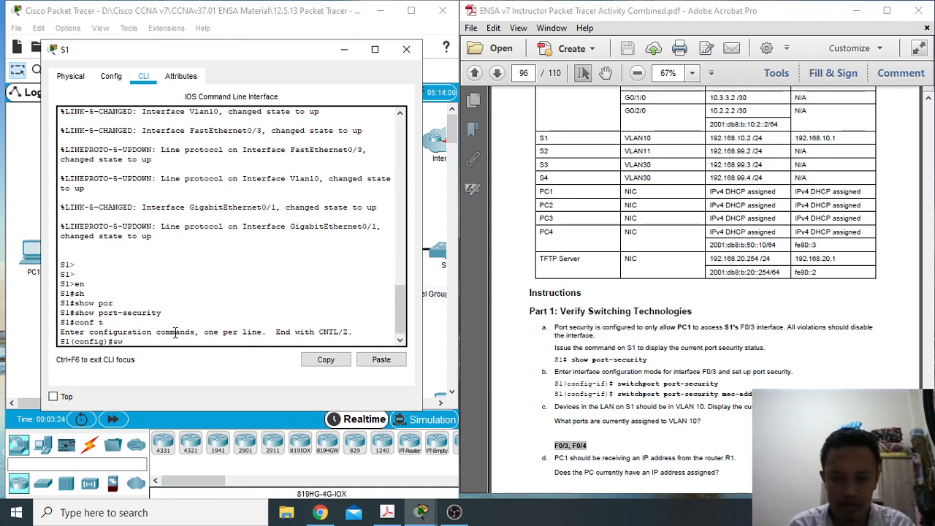
key("Tab")
type("i")
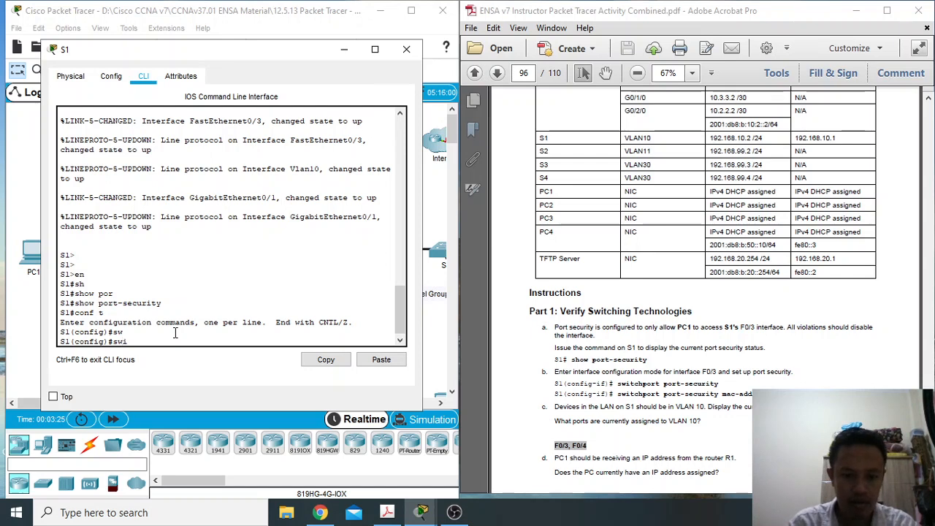
type("t")
key("Tab")
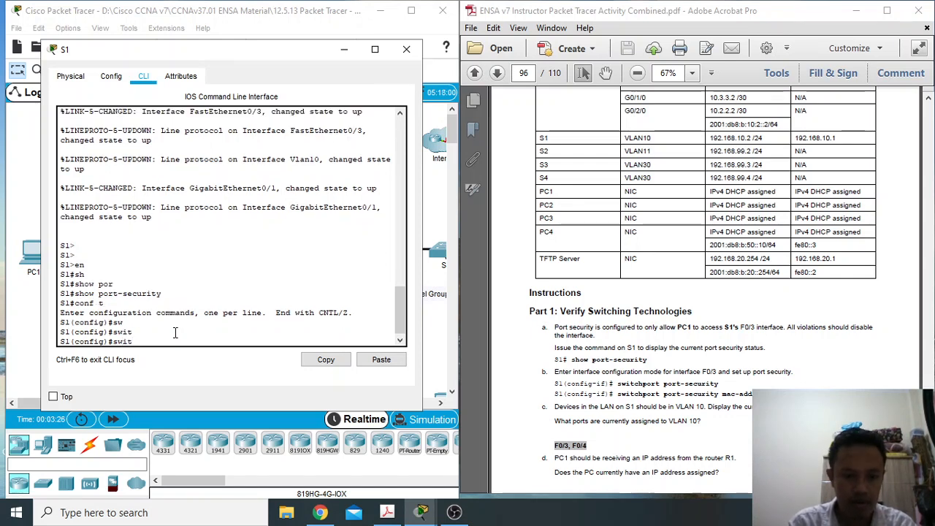
type("chp")
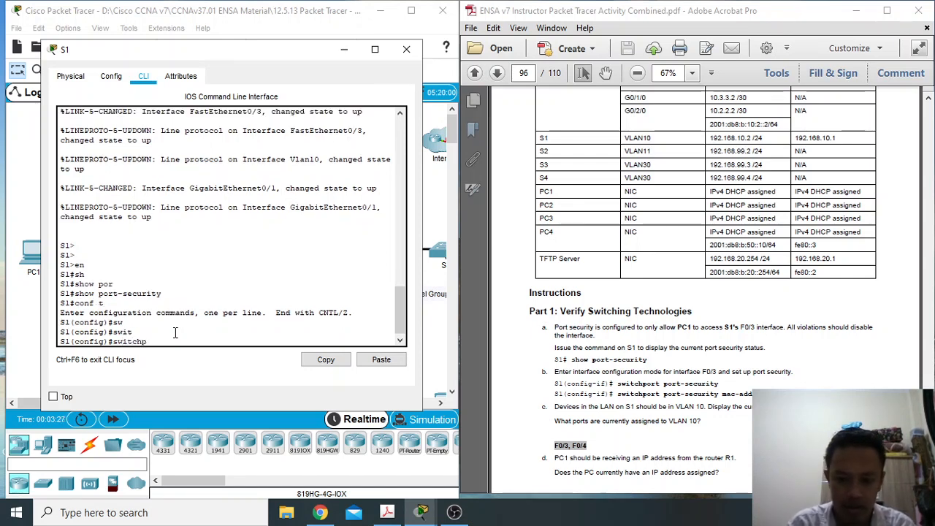
type("ort")
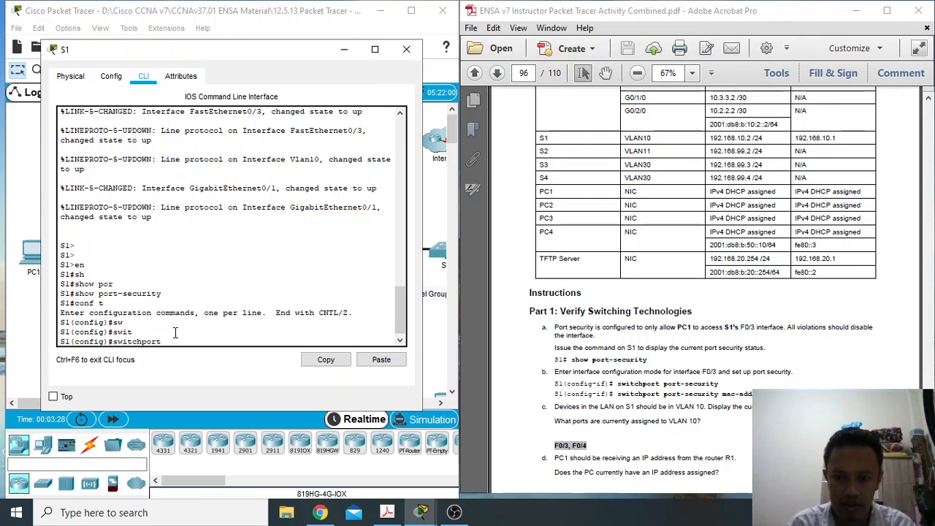
type(" po")
key("Tab")
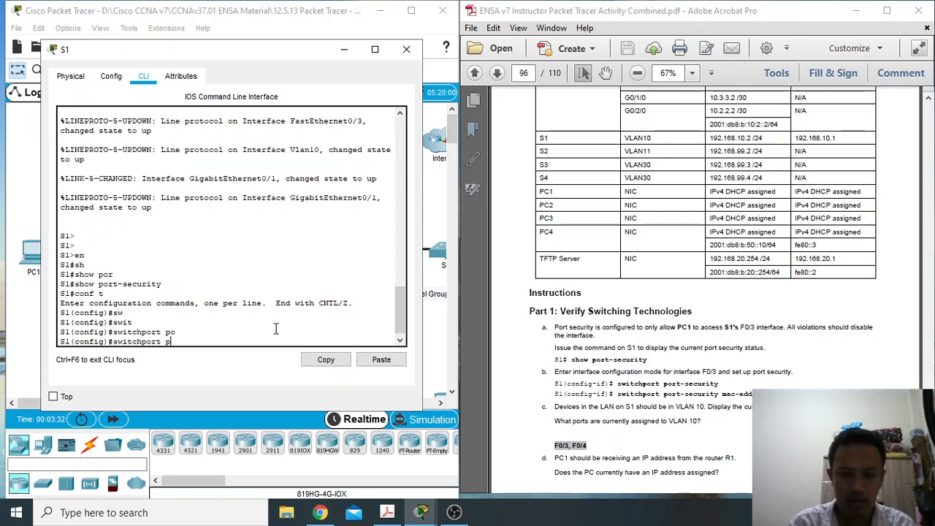
key("BackSpace")
key("BackSpace")
key("BackSpace")
key("BackSpace")
key("BackSpace")
key("BackSpace")
key("BackSpace")
key("BackSpace")
key("BackSpace")
key("BackSpace")
key("BackSpace")
key("BackSpace")
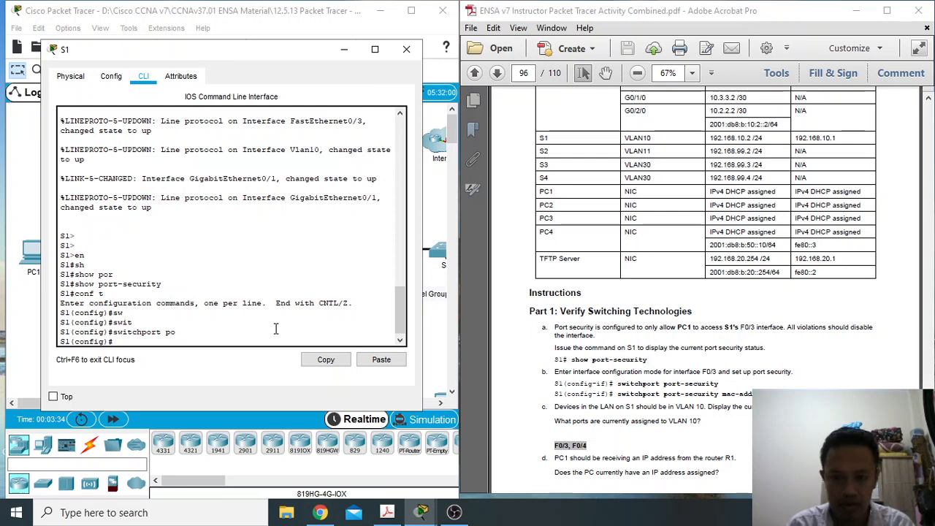
Enable port security on S1's interface f0/3, copying the switchport port-security command from the instructions.
type("int")
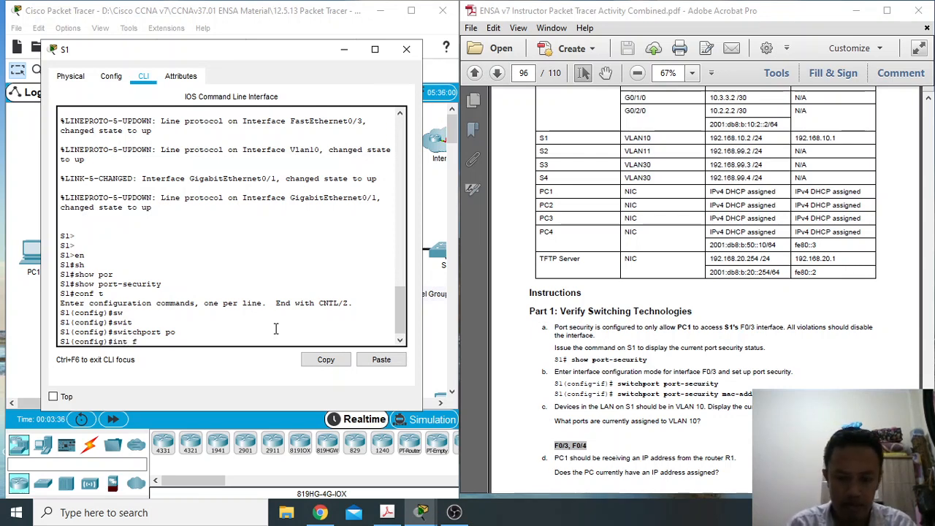
type(" f0")
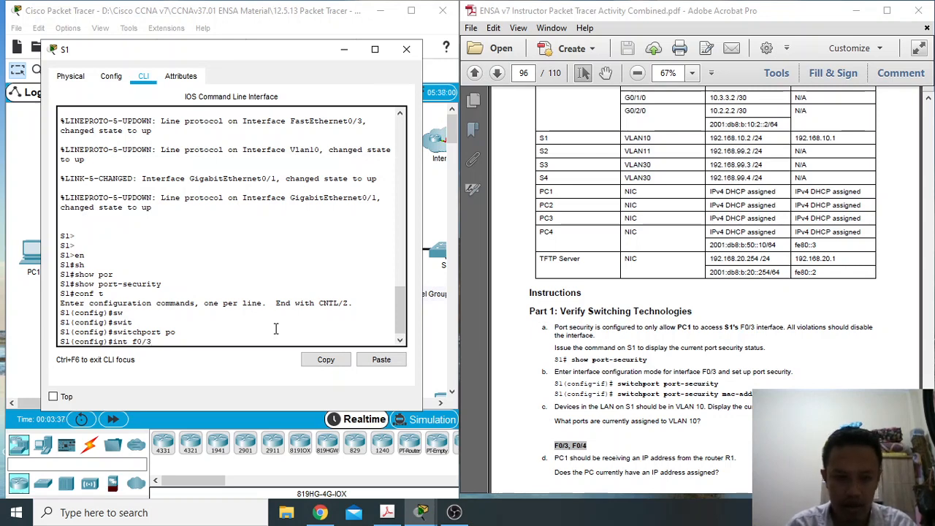
type("/3")
key("Return")
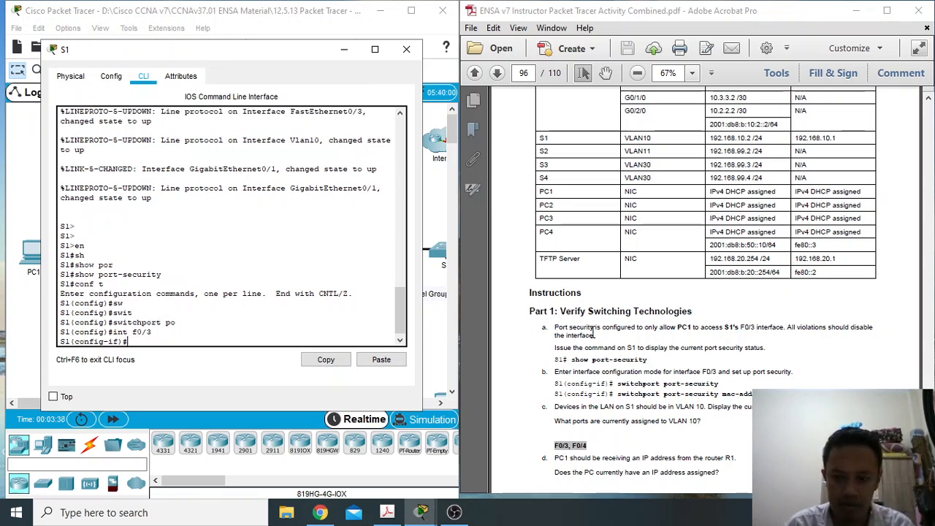
left_click_drag(617, 384, 718, 385)
key("ctrl+c")
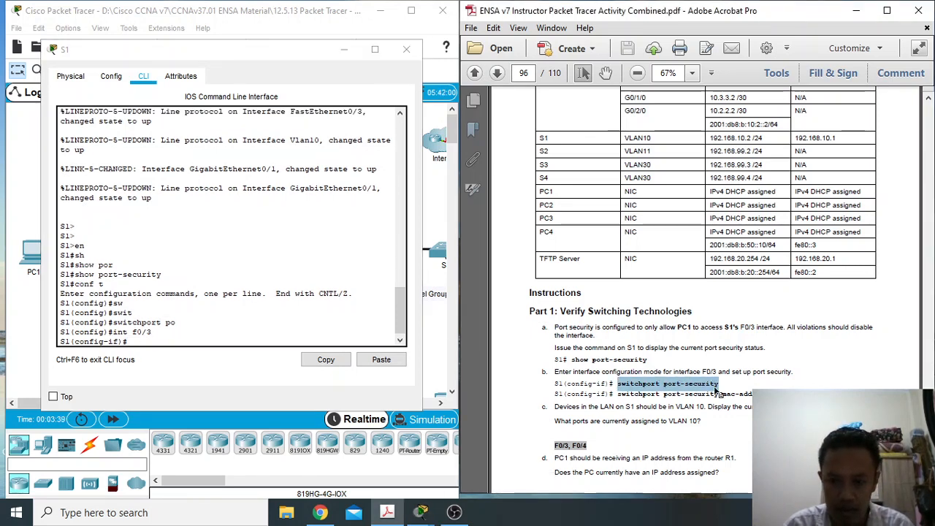
left_click(179, 333)
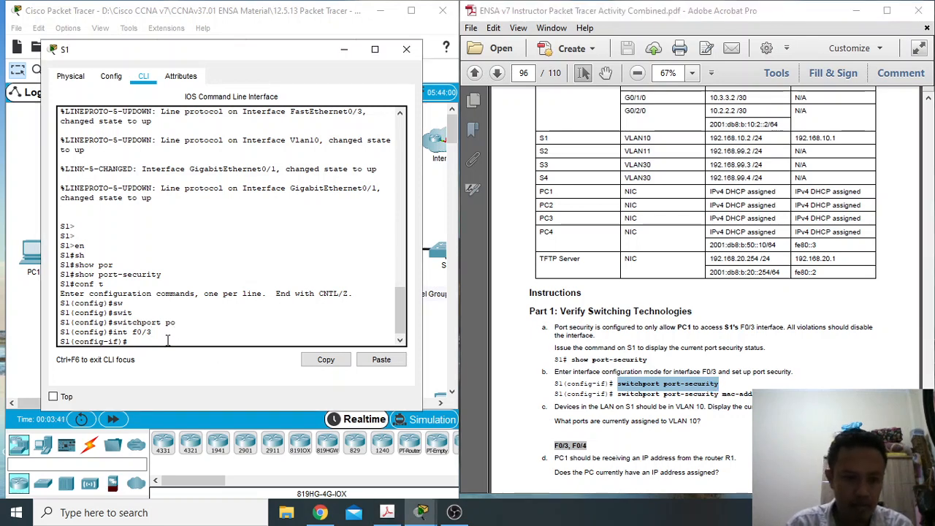
left_click(393, 361)
key("Return")
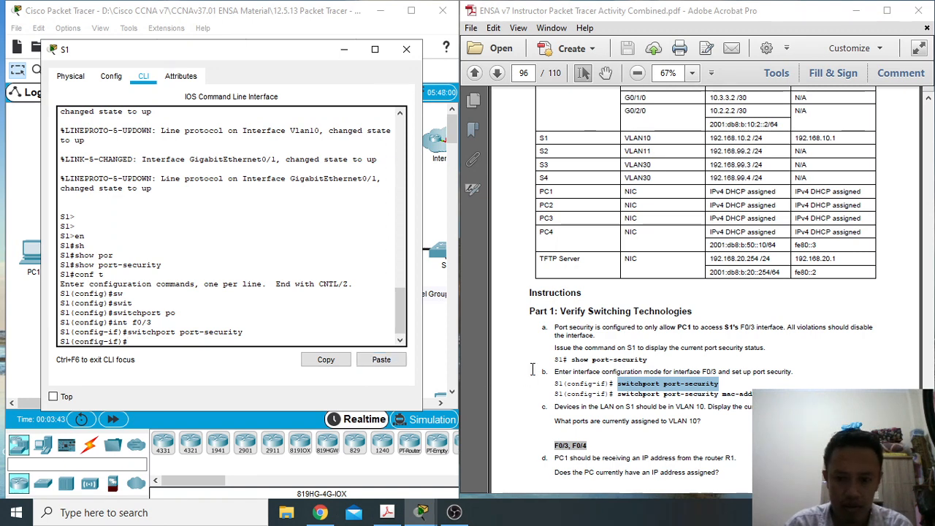
Set interface f0/3 to sticky MAC address learning with the instructions' switchport port-security mac-address sticky command.
left_click_drag(617, 394, 641, 394)
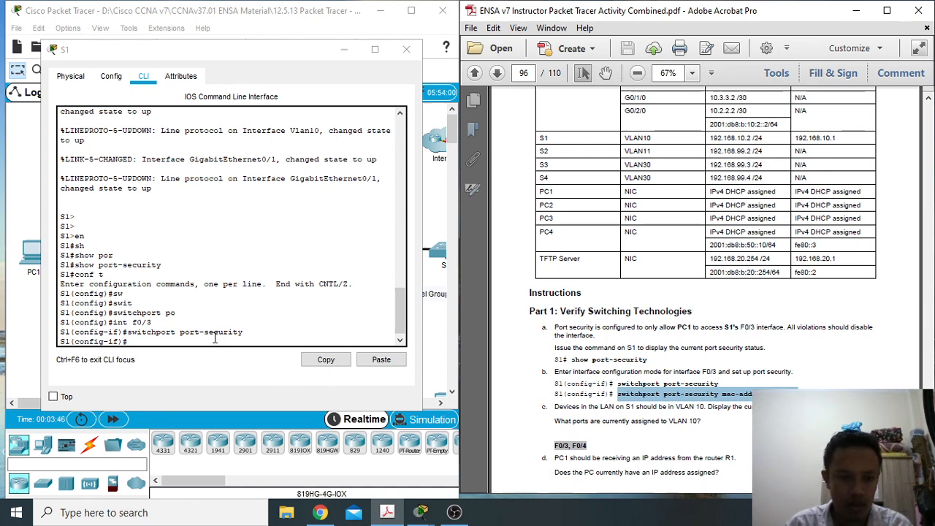
left_click(338, 374)
left_click(381, 359)
key("Return")
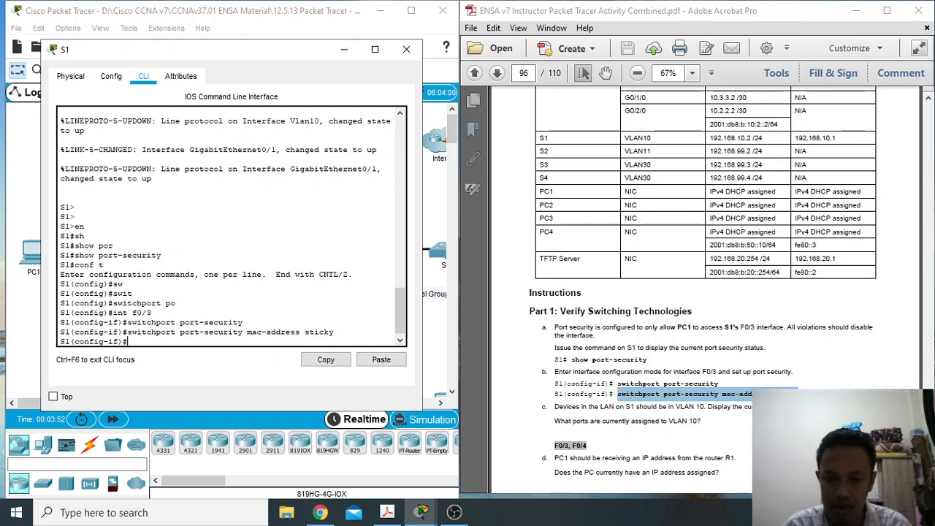
Check the VLAN 10 instructions and exit interface configuration mode on S1.
scroll(702, 282, "down", 1)
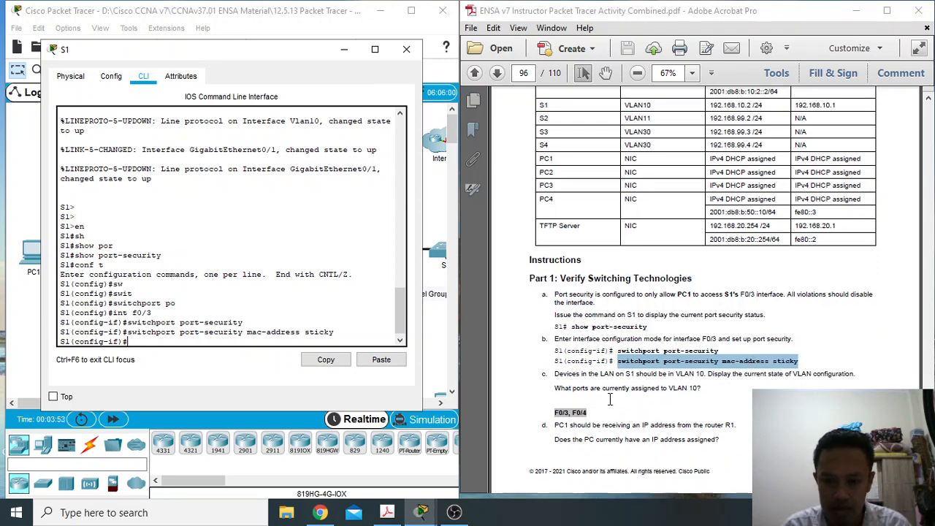
scroll(751, 423, "down", 1)
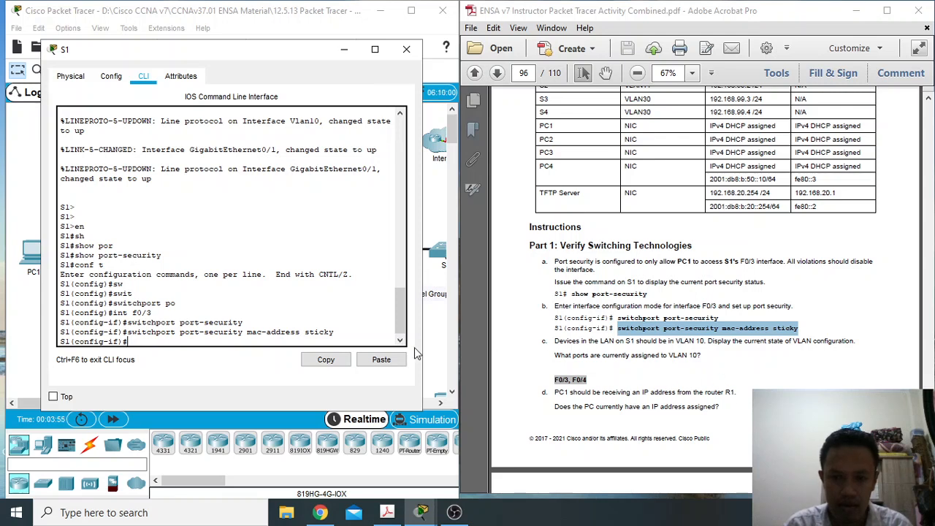
type("e")
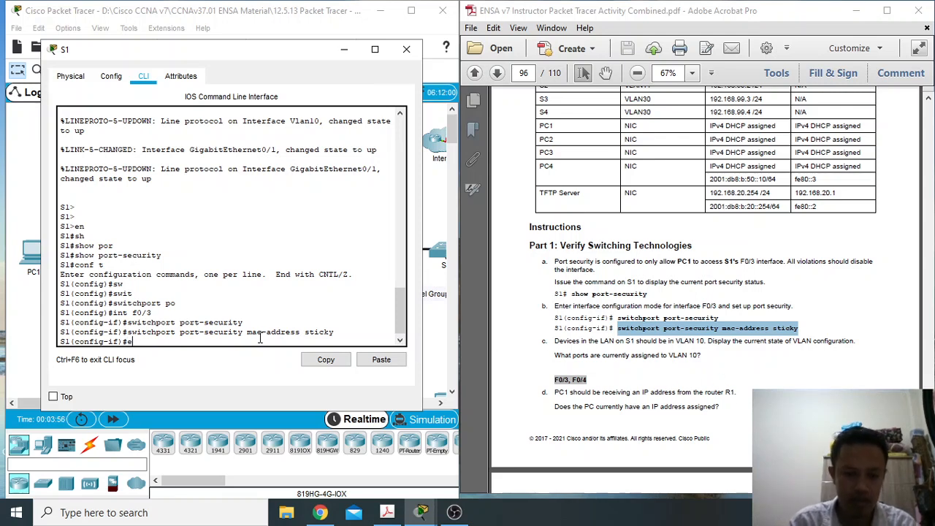
type("x")
key("Tab")
key("Return")
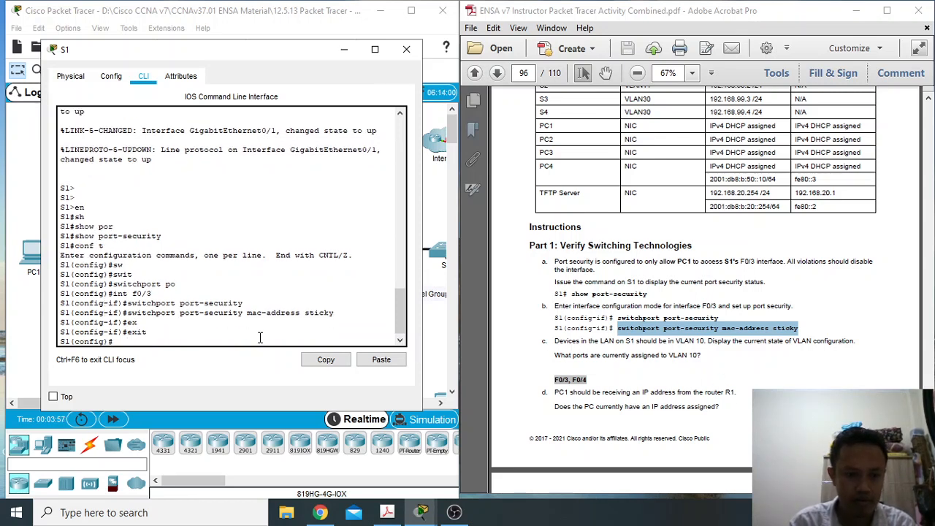
Exit global configuration mode on S1 and run show port-security to check the port security entry for f0/3.
type("ex")
key("Tab")
key("Return")
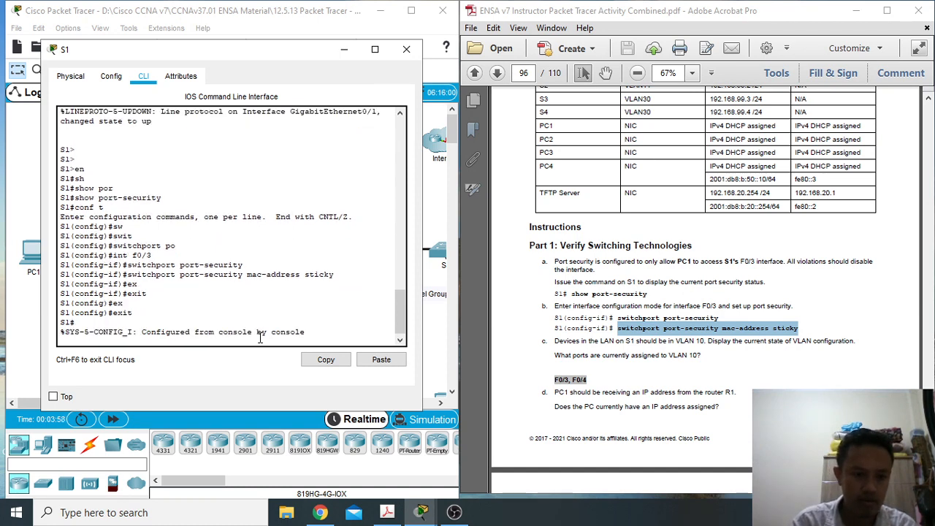
key("Return")
type("conf t")
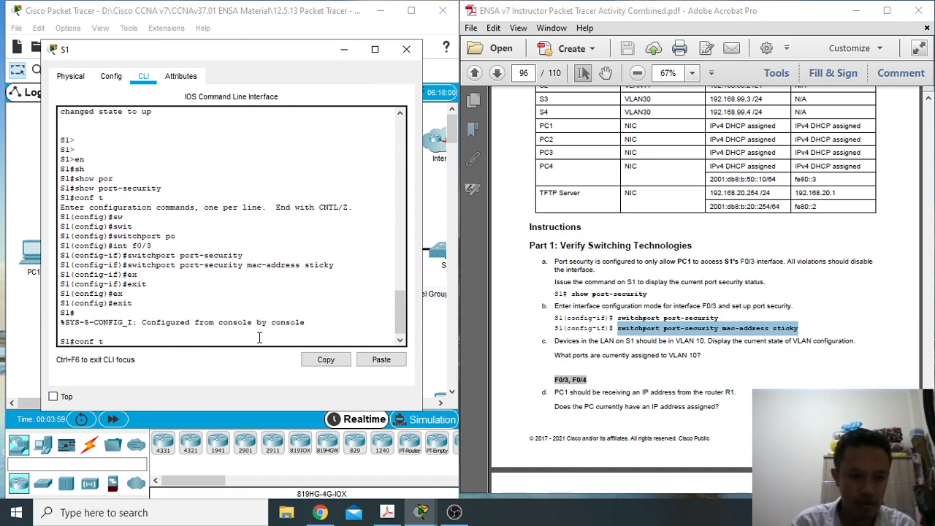
key("Up")
key("Up")
key("Return")
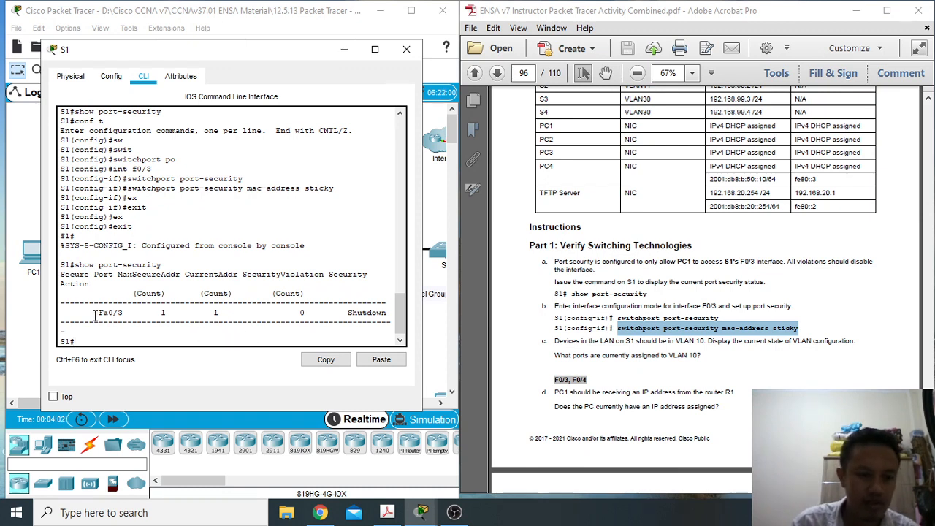
left_click_drag(94, 314, 286, 314)
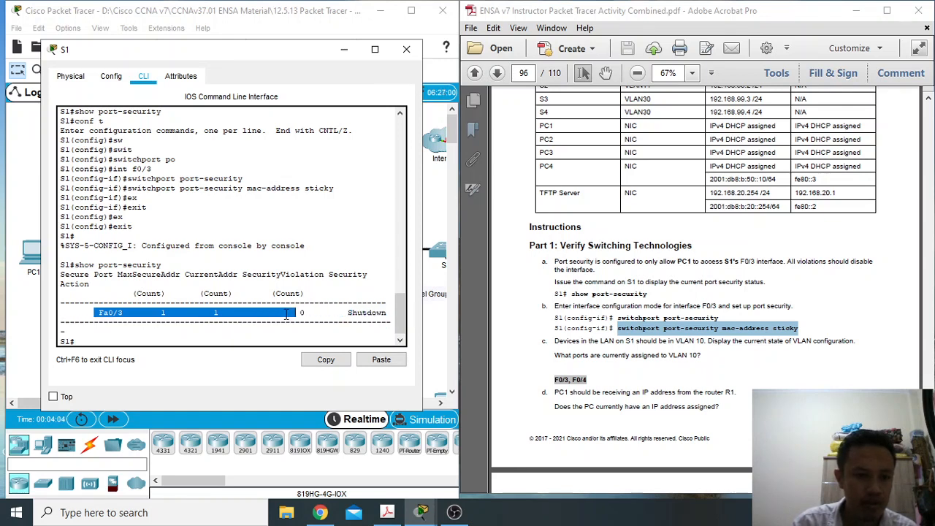
left_click(138, 339)
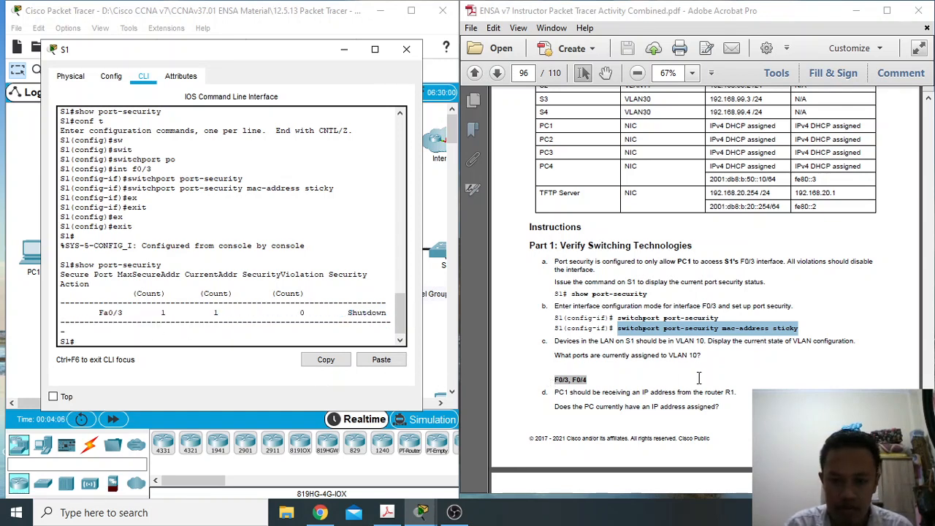
Enter global configuration mode on S1 and open interface g0/1 for configuration, as instruction e asks.
scroll(698, 378, "down", 5)
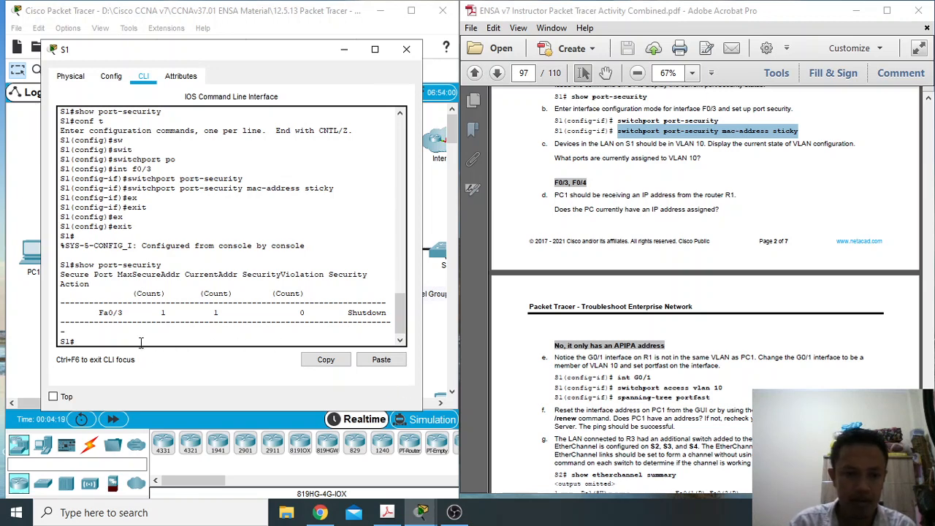
type("e")
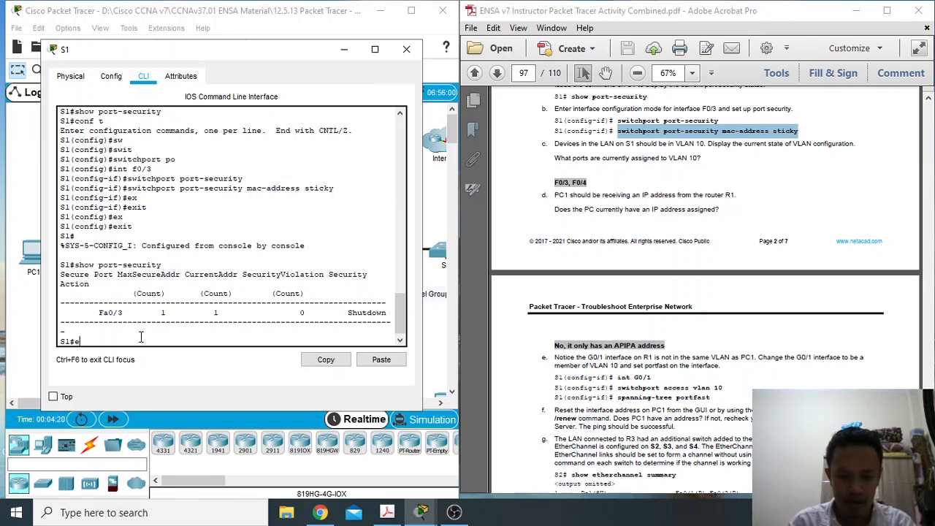
key("BackSpace")
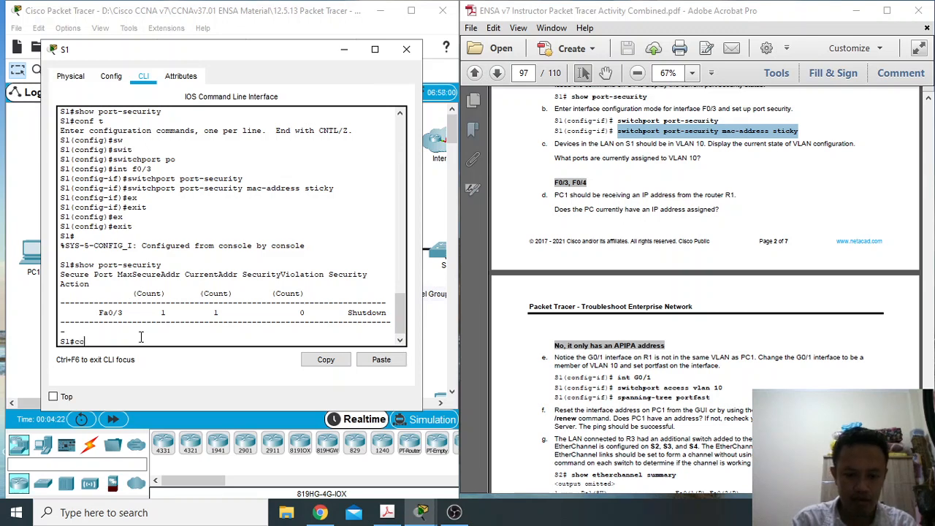
type("conf t")
key("Return")
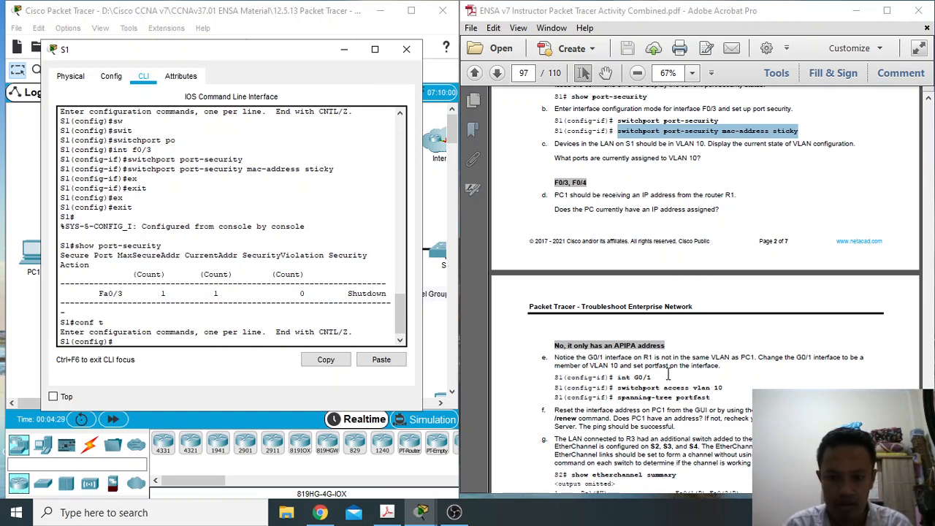
type("int g0/")
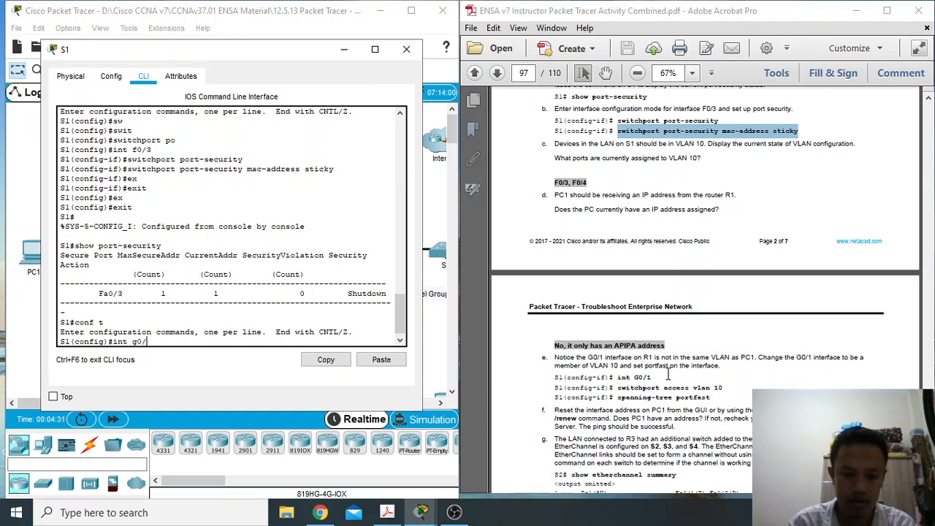
type("1")
key("Return")
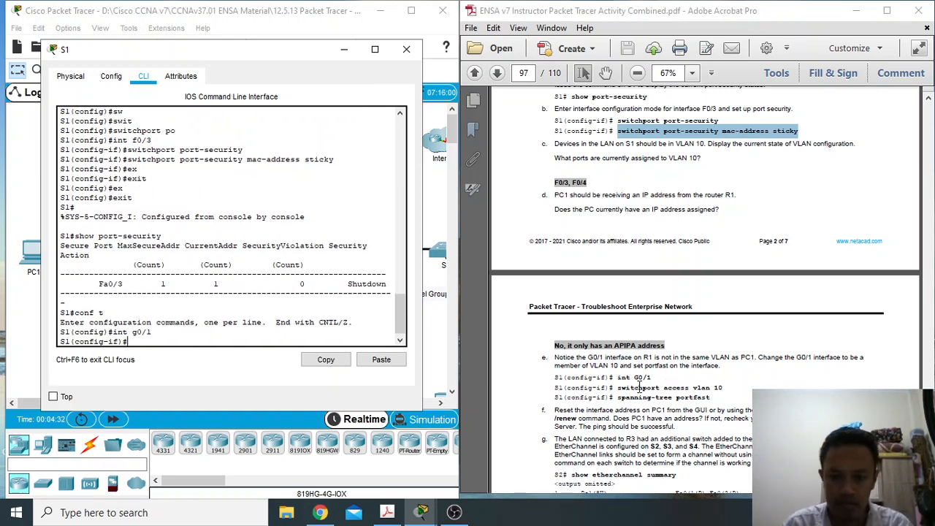
Assign S1's interface g0/1 to VLAN 10 with the switchport access vlan 10 command copied from the instructions.
mouse_move(620, 388)
left_mouse_down()
mouse_move(706, 389)
mouse_move(619, 389)
left_mouse_up()
key("ctrl+c")
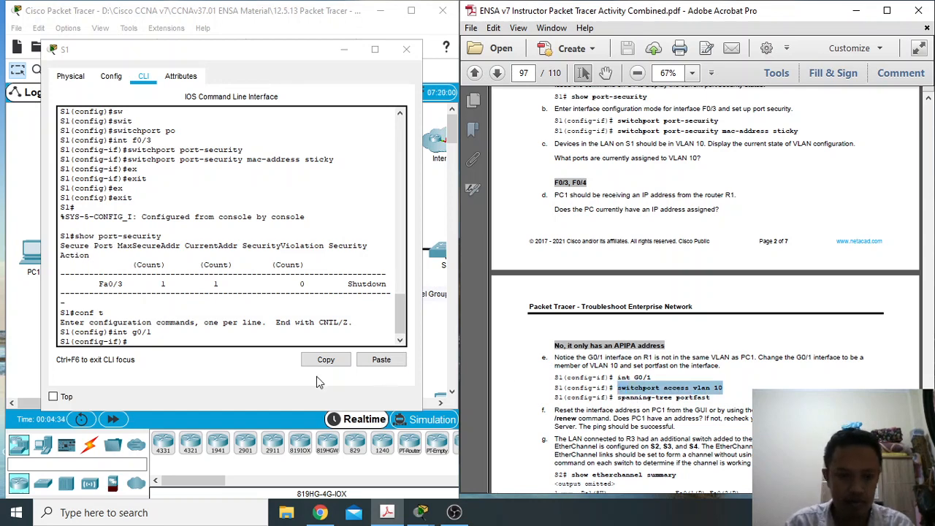
left_click(227, 341)
right_click(227, 342)
left_click(247, 365)
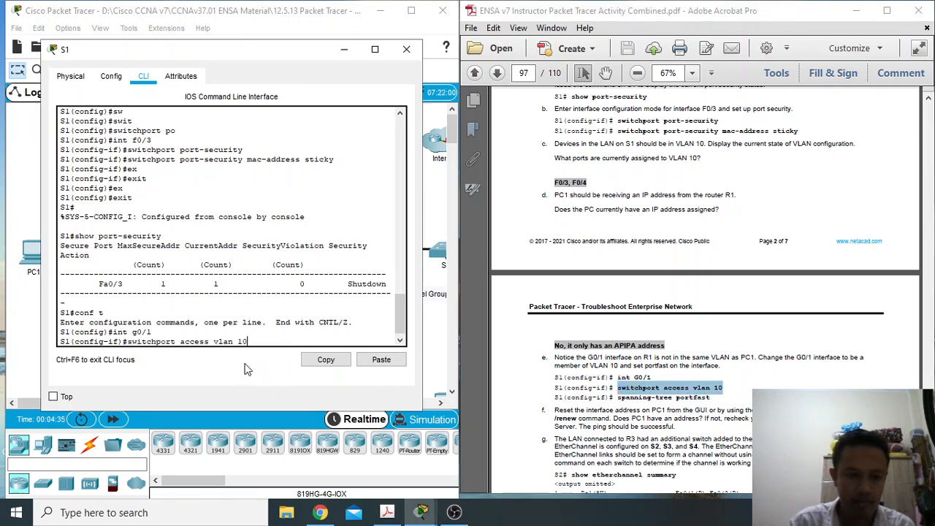
key("Return")
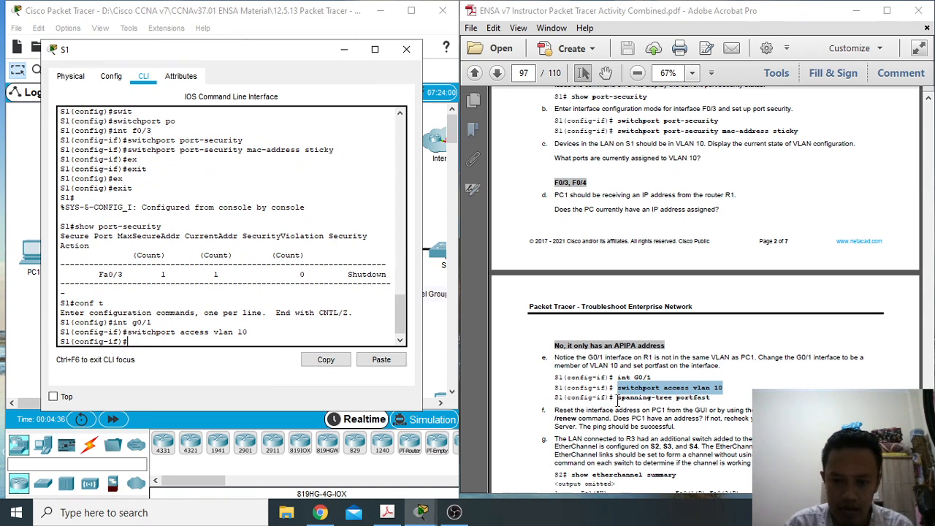
Enable portfast on S1's interface g0/1 with the spanning-tree portfast command copied from the instructions, and issue it a second time.
left_click_drag(618, 397, 712, 398)
key("ctrl+c")
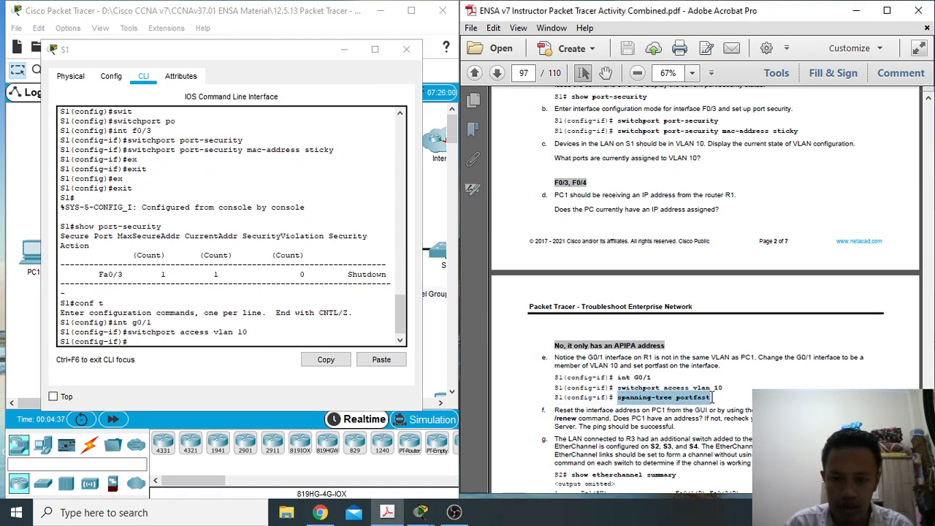
right_click(139, 344)
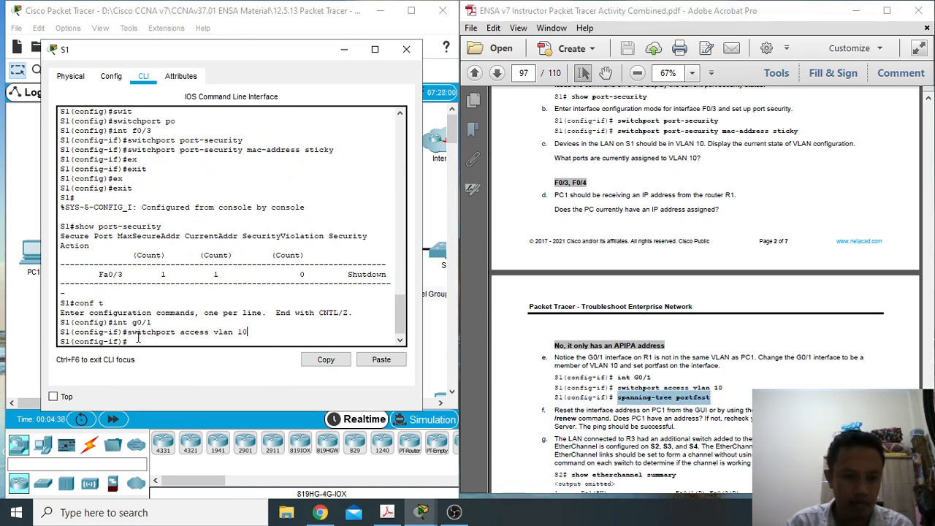
left_click(135, 343)
right_click(134, 343)
left_click(162, 361)
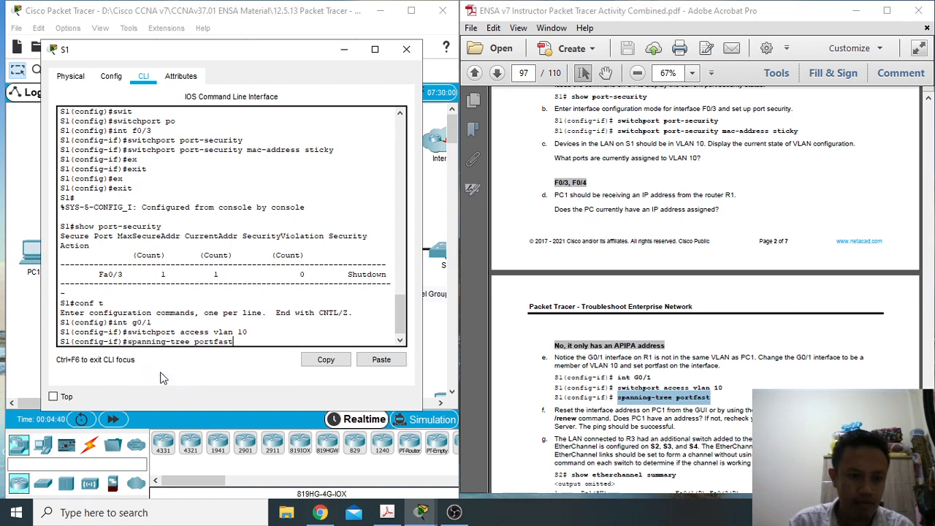
key("Return")
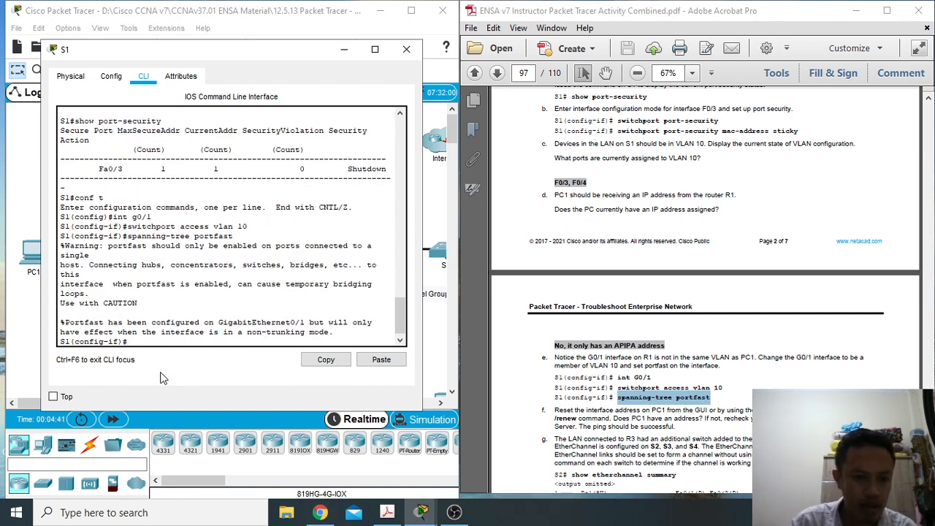
key("Up")
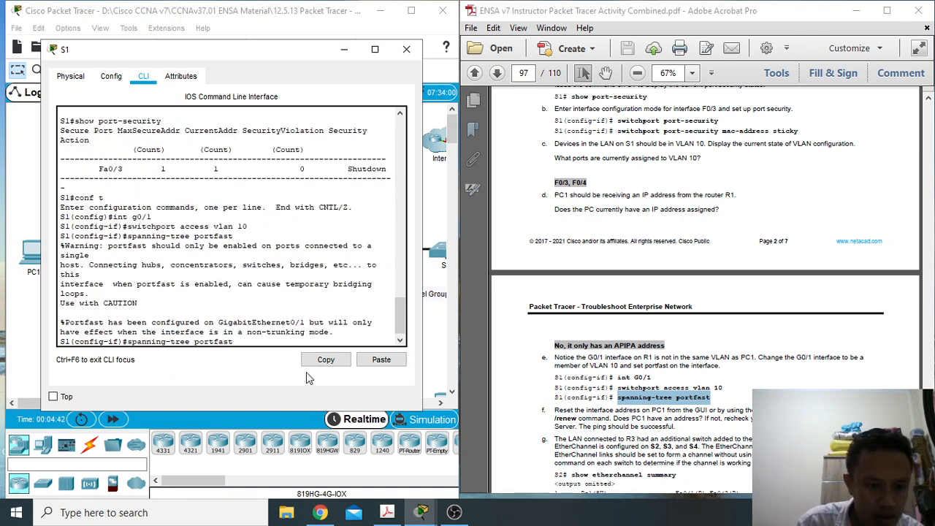
key("Return")
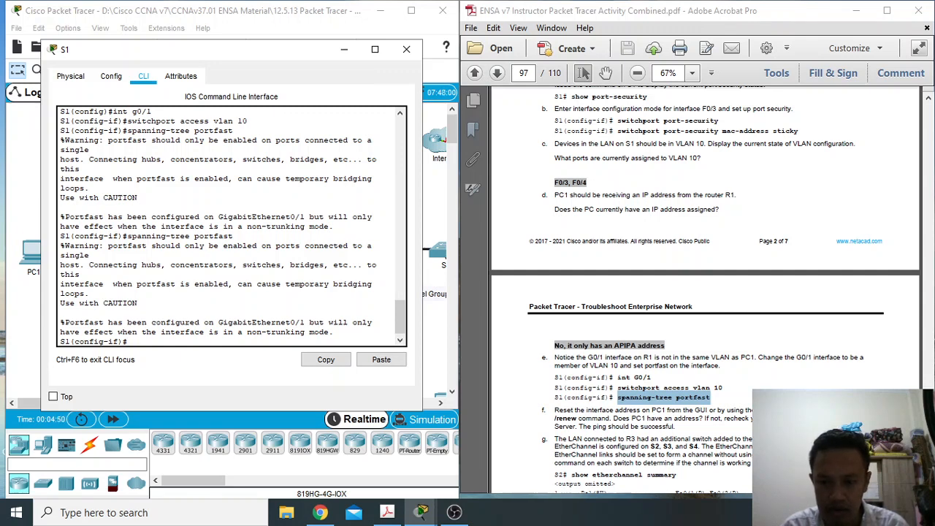
Copy the ipconfig /renew command from instruction f, close S1 and open PC1's desktop applications.
left_click_drag(752, 410, 579, 418)
key("ctrl+c")
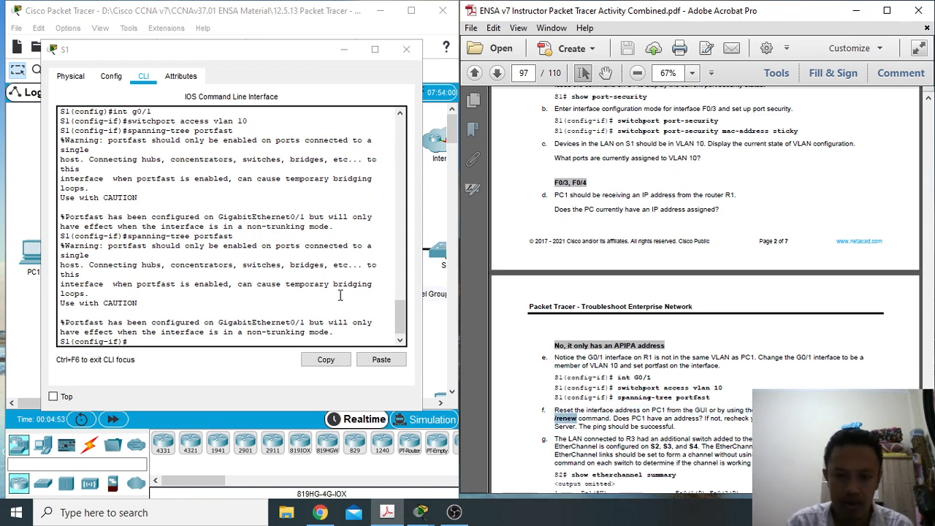
left_click(406, 49)
left_click(35, 255)
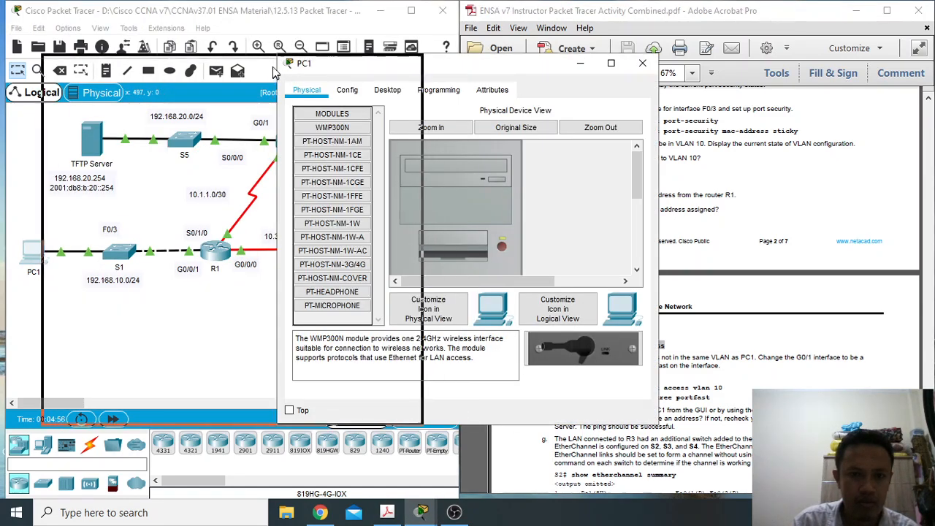
left_click_drag(512, 67, 286, 45)
left_click(166, 69)
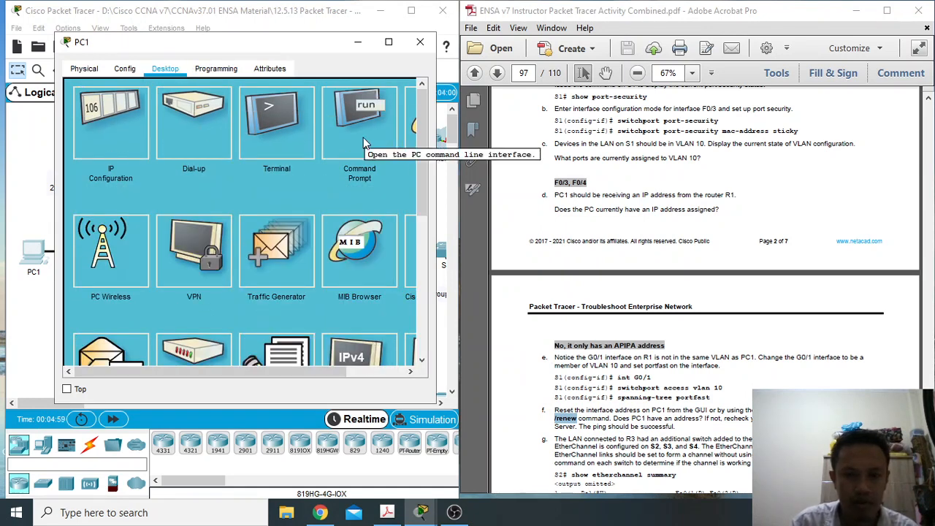
left_click(296, 146)
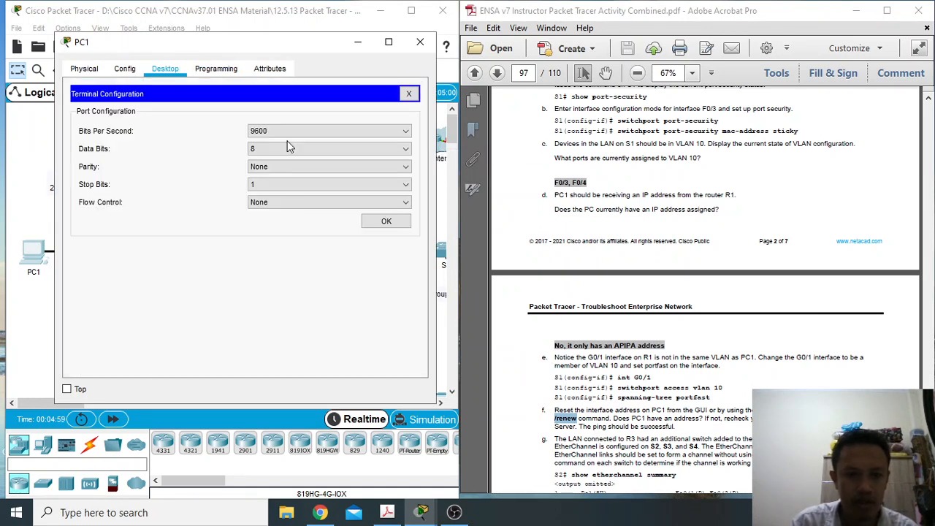
left_click(386, 222)
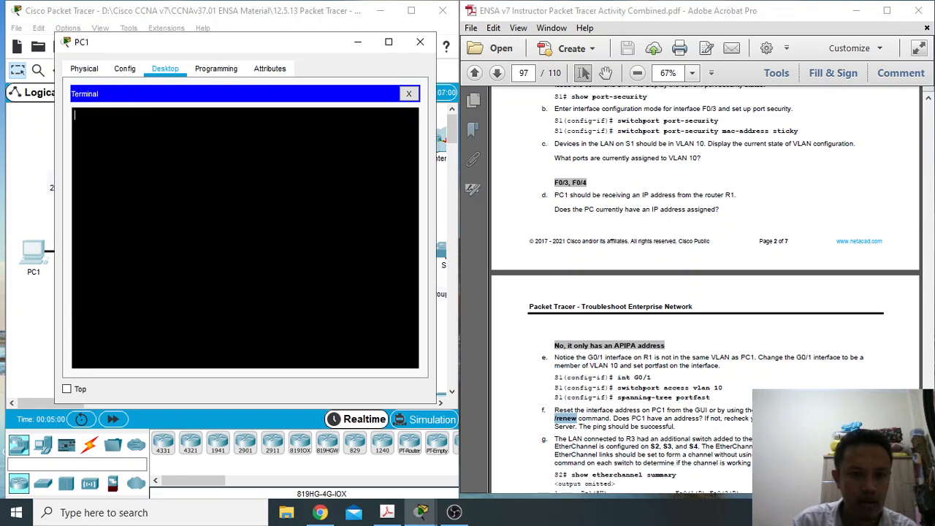
left_click(408, 94)
Run the copied ipconfig /renew command in PC1's Command Prompt, check the assigned IP settings and close PC1.
left_click(350, 121)
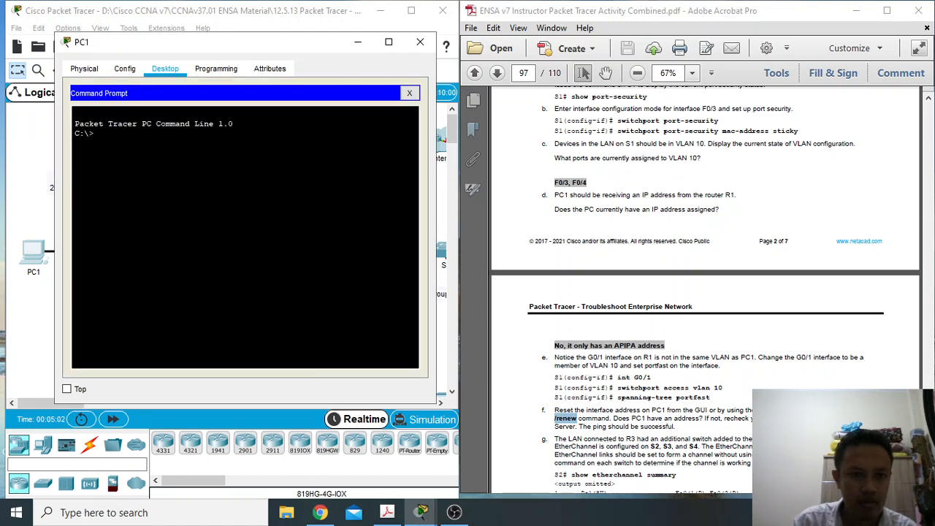
right_click(218, 133)
left_click(231, 159)
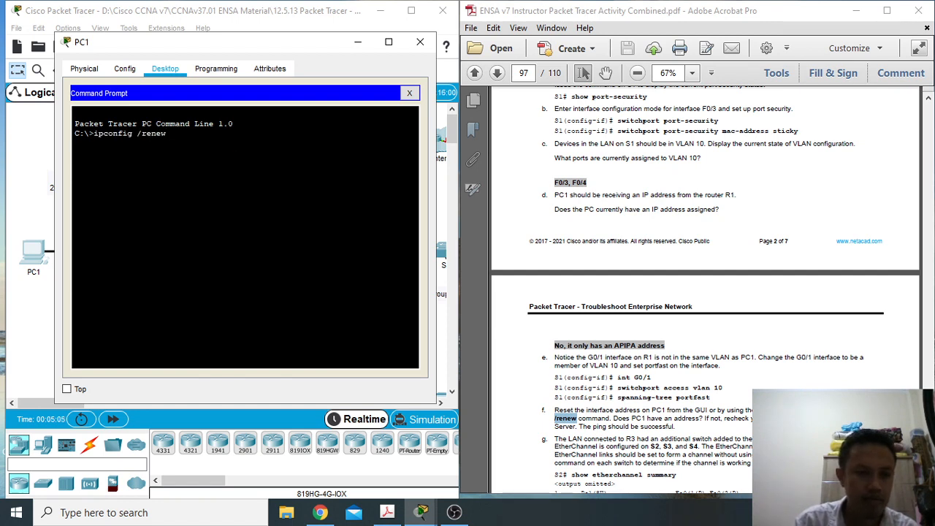
key("Return")
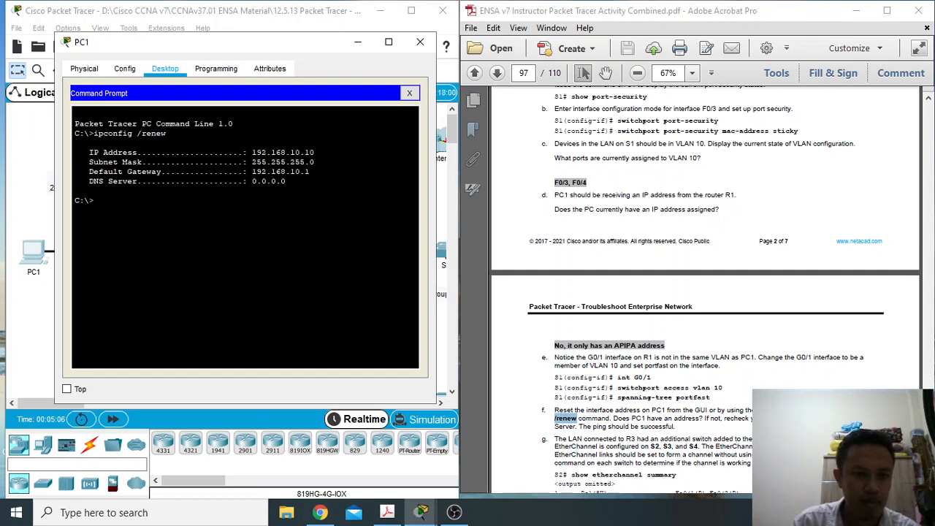
left_click_drag(243, 152, 75, 143)
left_click(290, 181)
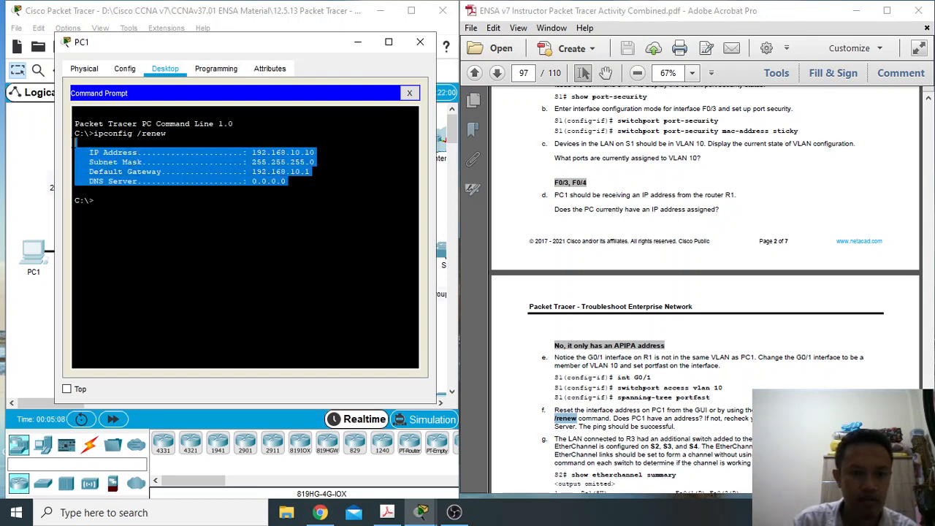
left_click(409, 93)
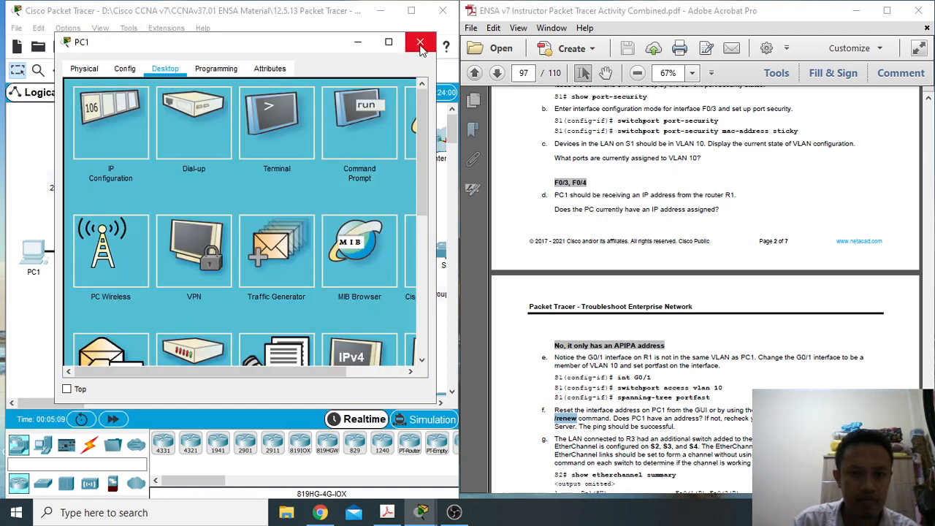
left_click(420, 42)
Read the EtherChannel instructions in item g and copy the show etherchannel summary command.
scroll(628, 319, "down", 2)
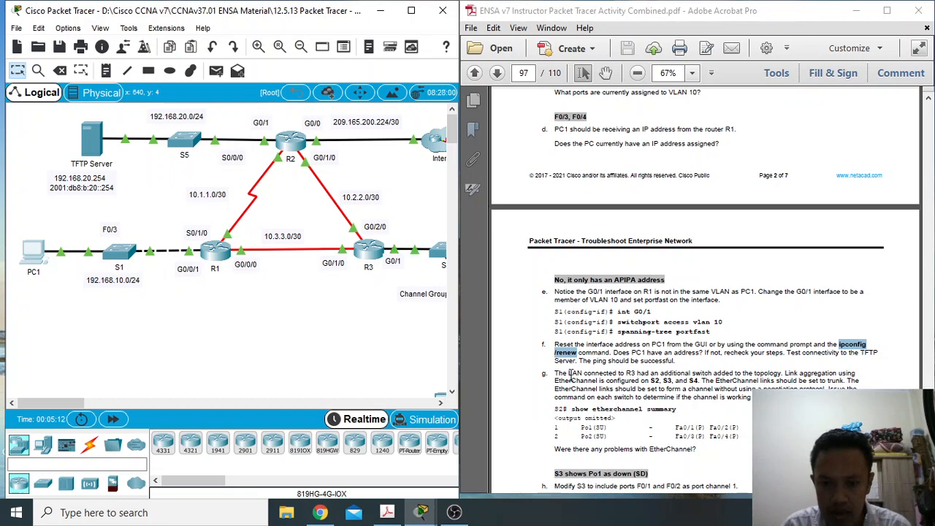
left_click_drag(568, 373, 873, 381)
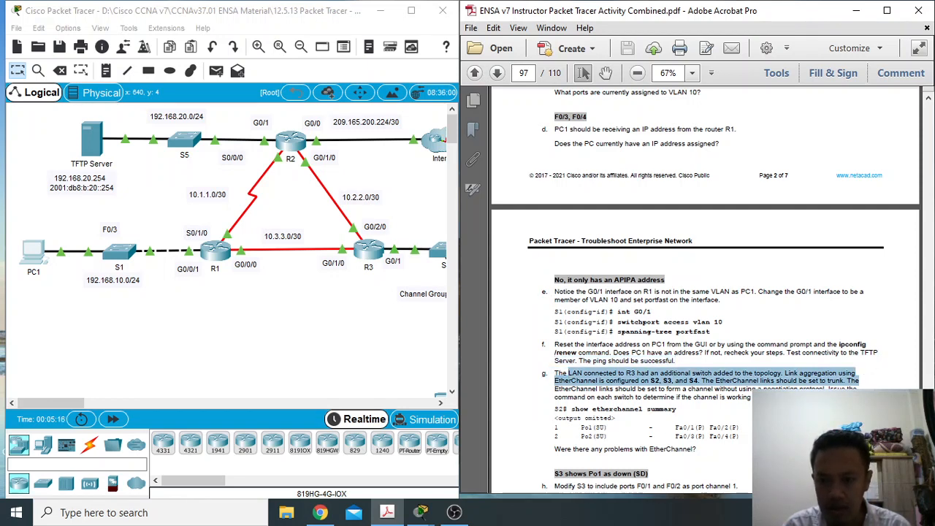
left_click(628, 385)
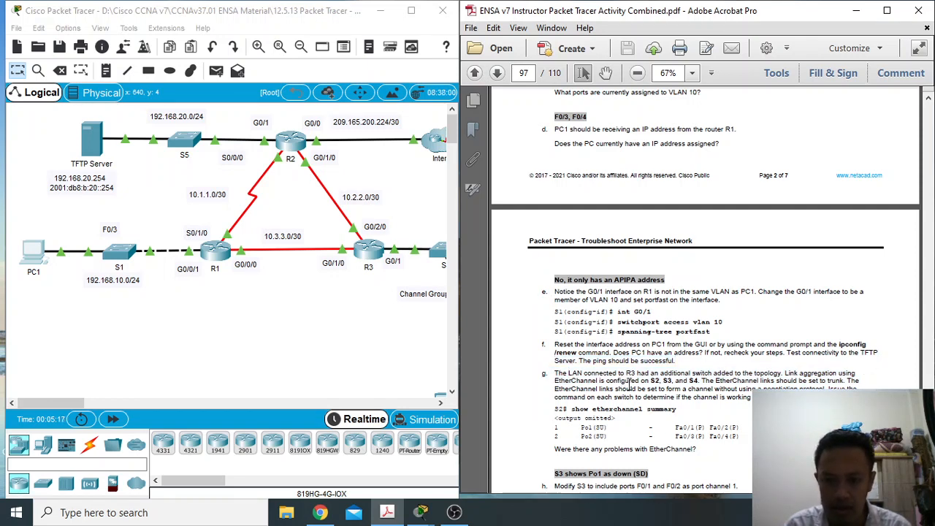
scroll(747, 428, "down", 1)
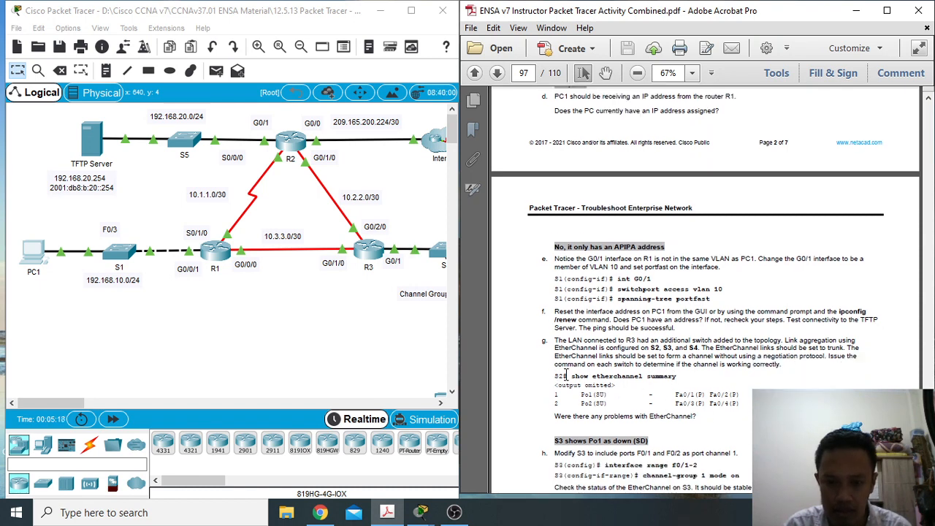
left_click_drag(571, 375, 676, 376)
key("ctrl+c")
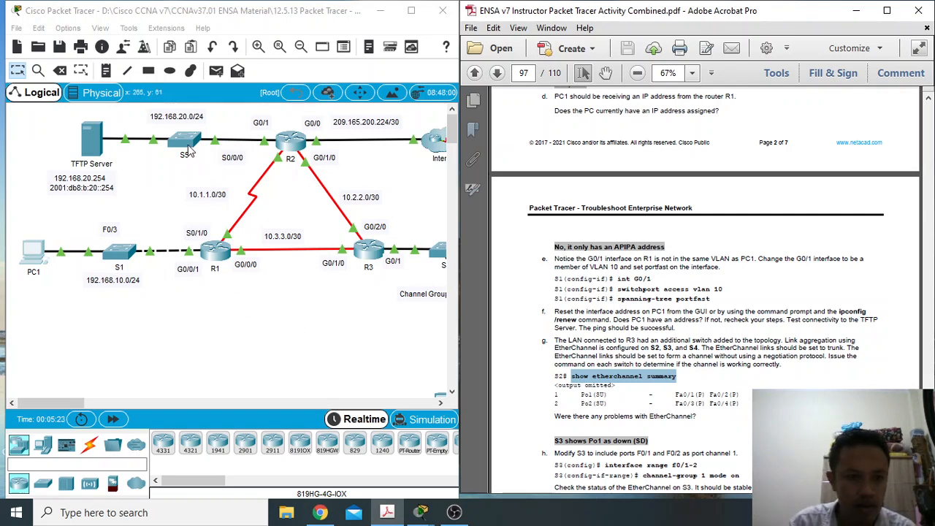
Open S2's command line from the topology and enter privileged EXEC mode with the en command.
left_click_drag(82, 403, 113, 407)
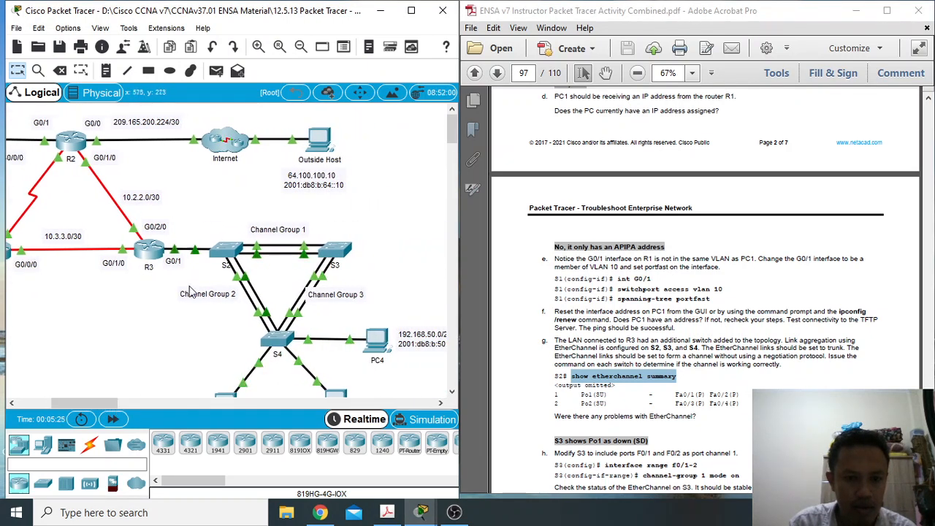
left_click(236, 250)
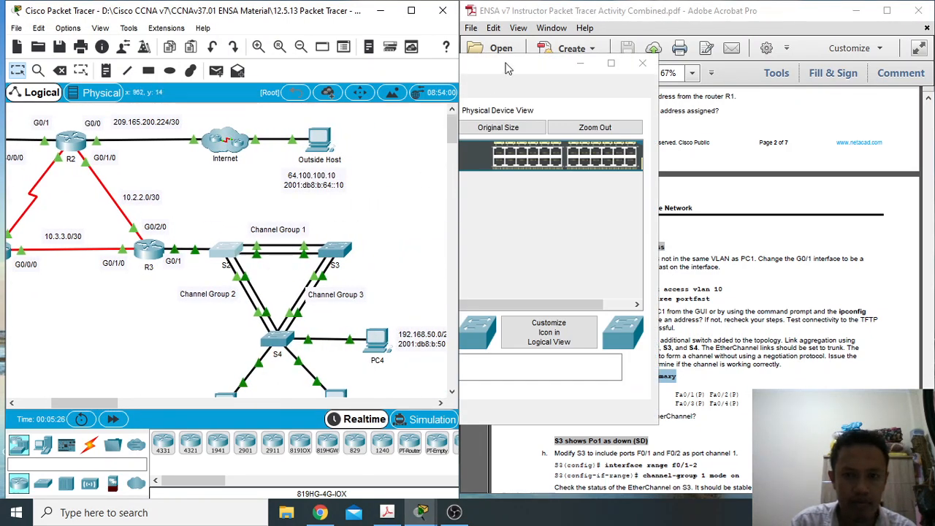
left_click_drag(497, 64, 265, 44)
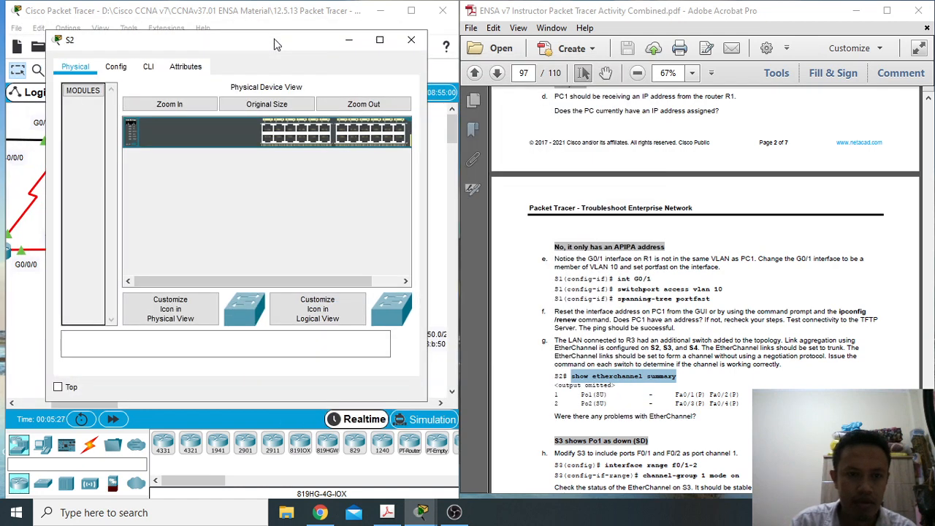
left_click(142, 65)
key("Return")
key("Return")
key("Return")
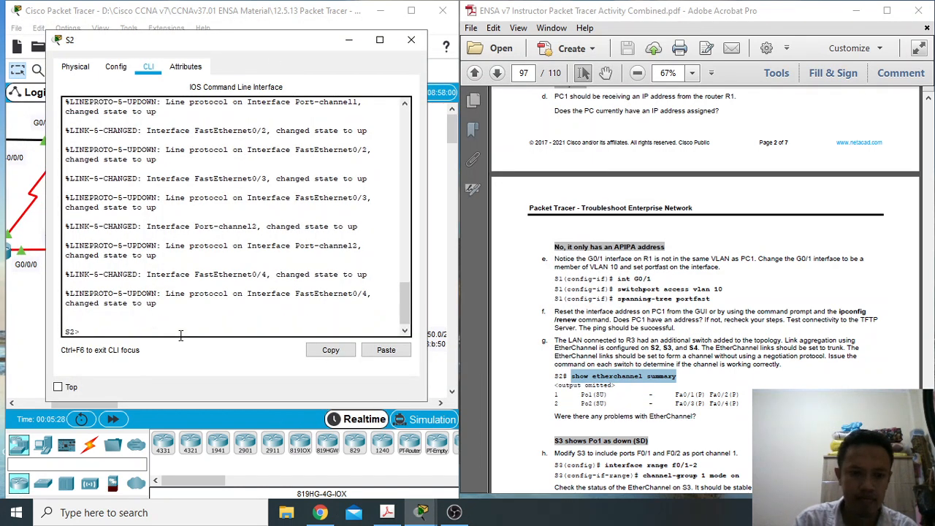
type("en\\")
key("Return")
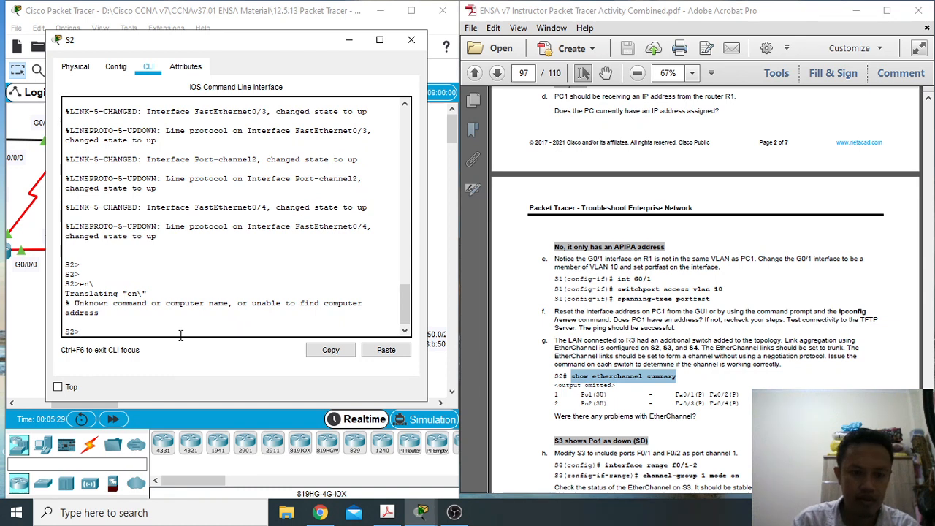
type("en\\")
key("Return")
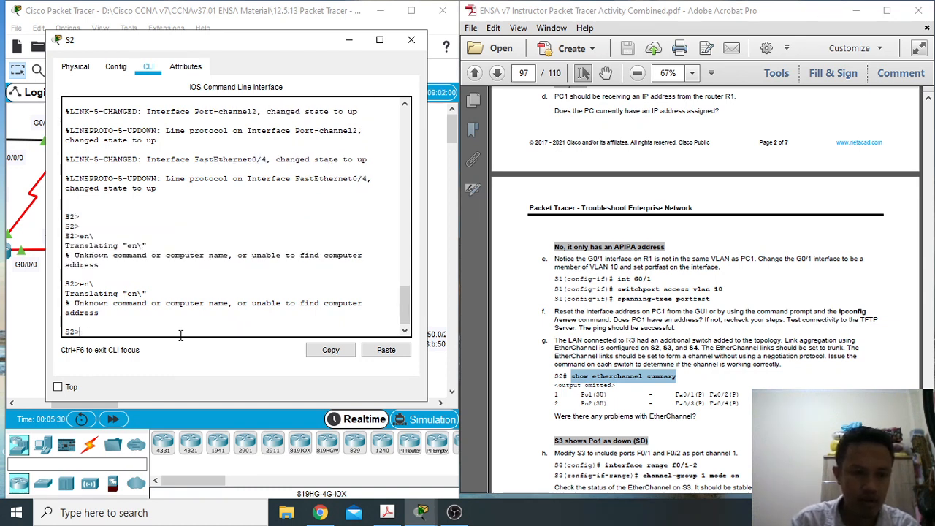
type("en")
key("Return")
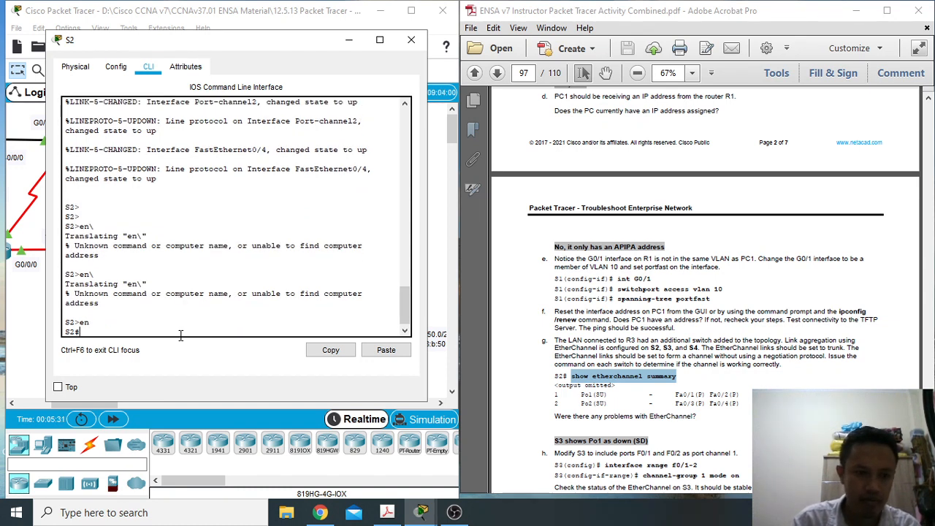
Run the copied show etherchannel summary command on S2 and compare its port-channel entries with the expected output in item g.
right_click(182, 336)
left_click(200, 359)
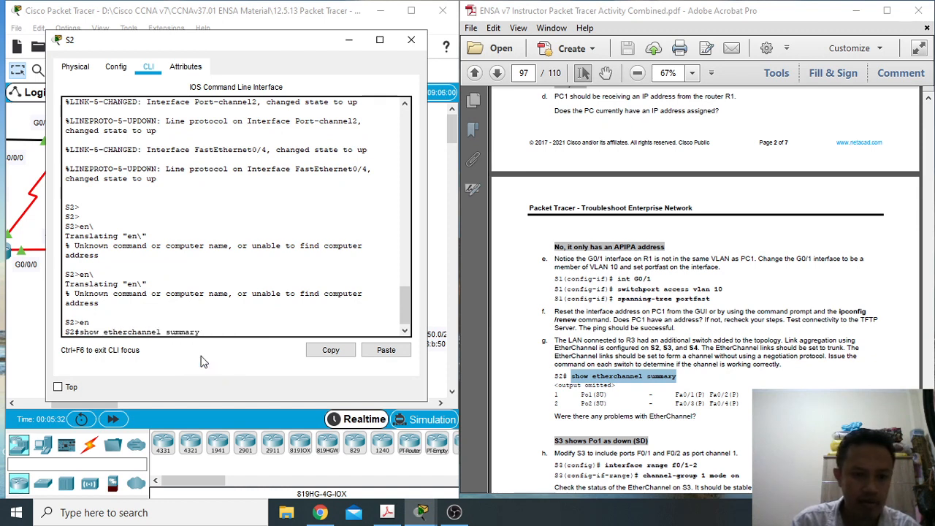
key("Return")
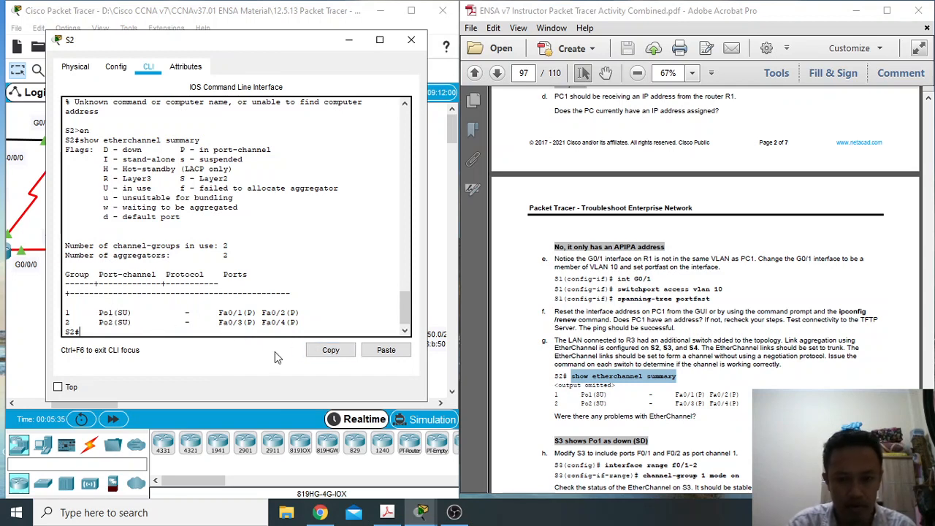
scroll(617, 436, "down", 1)
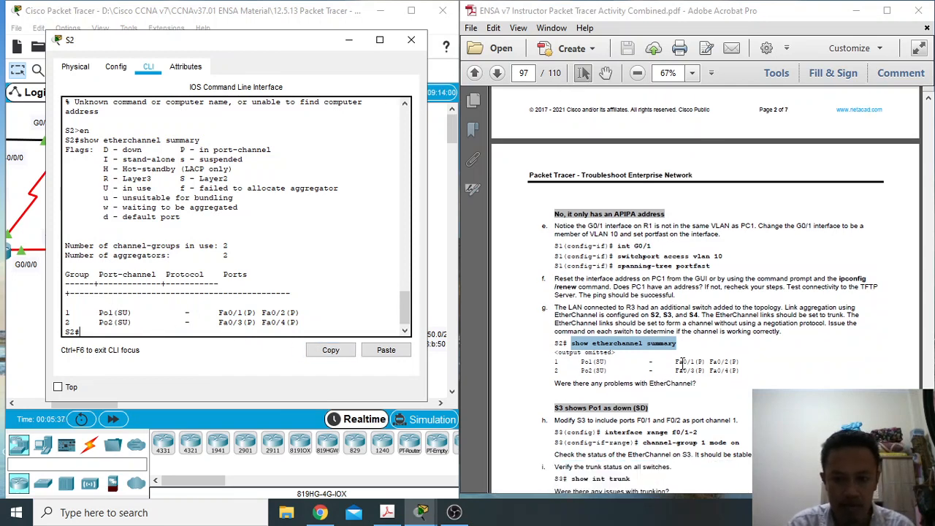
left_click_drag(678, 360, 758, 373)
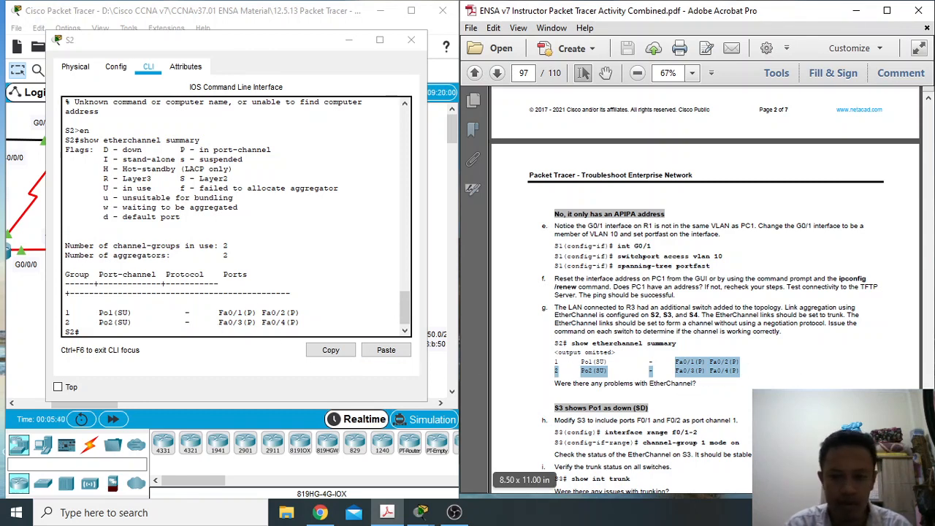
scroll(599, 316, "down", 2)
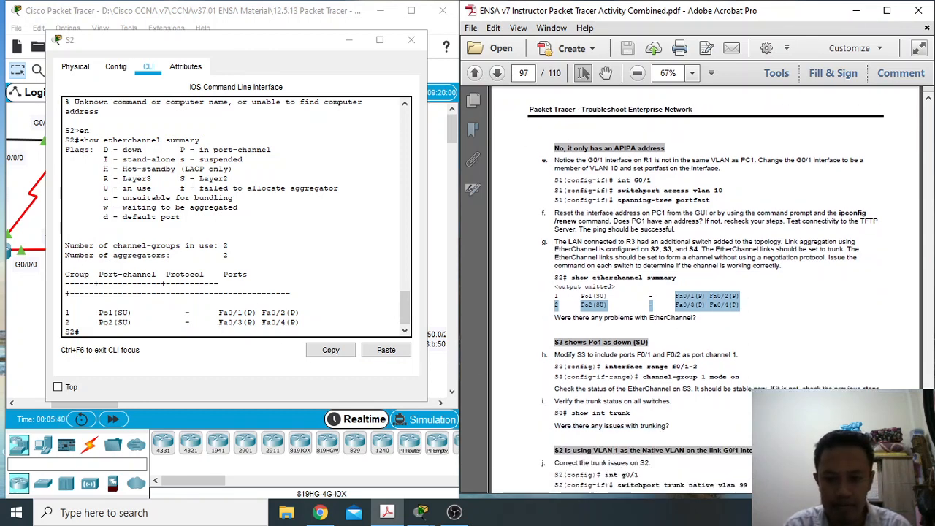
left_click(697, 343)
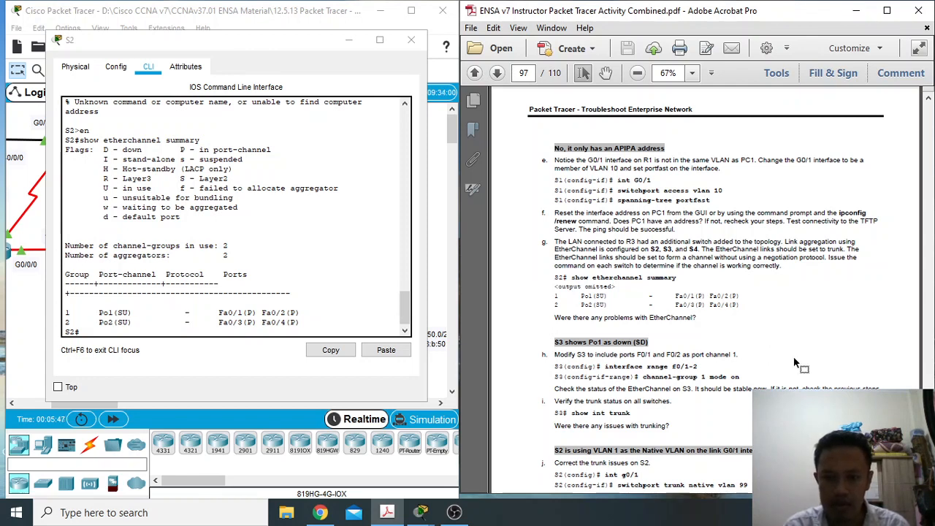
Copy the interface range f0/1-2 command from instruction h and close S2.
left_click_drag(604, 367, 700, 366)
key("ctrl+c")
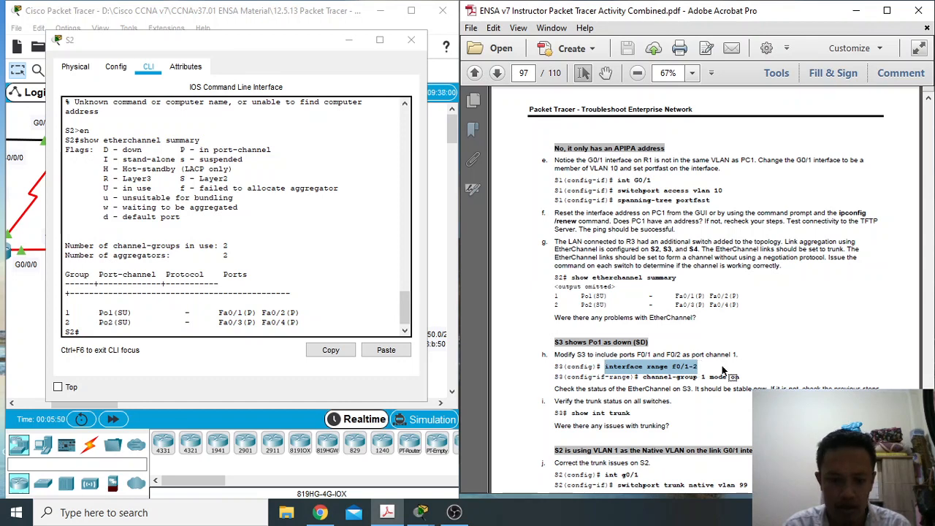
left_click(411, 39)
Open S3's command line, enter privileged EXEC mode with en and move the S3 window clear of the instructions.
left_click(338, 250)
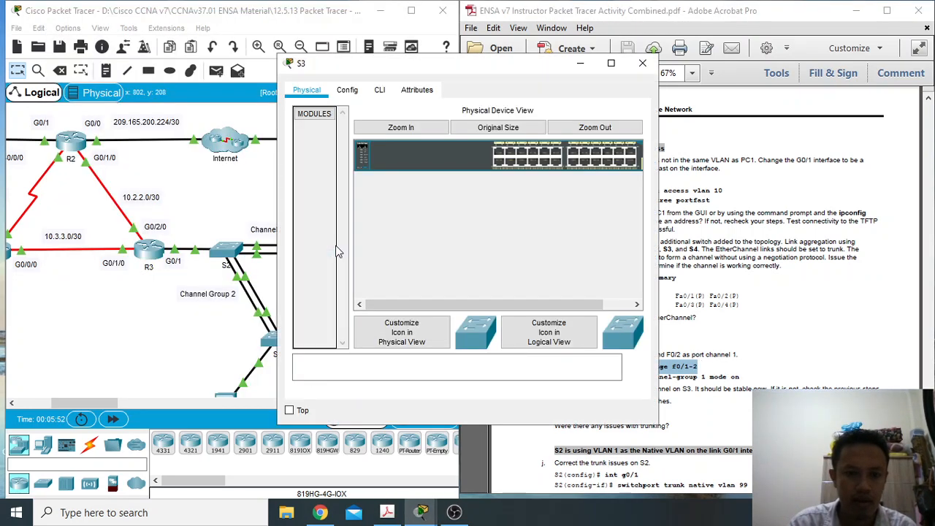
left_click(381, 90)
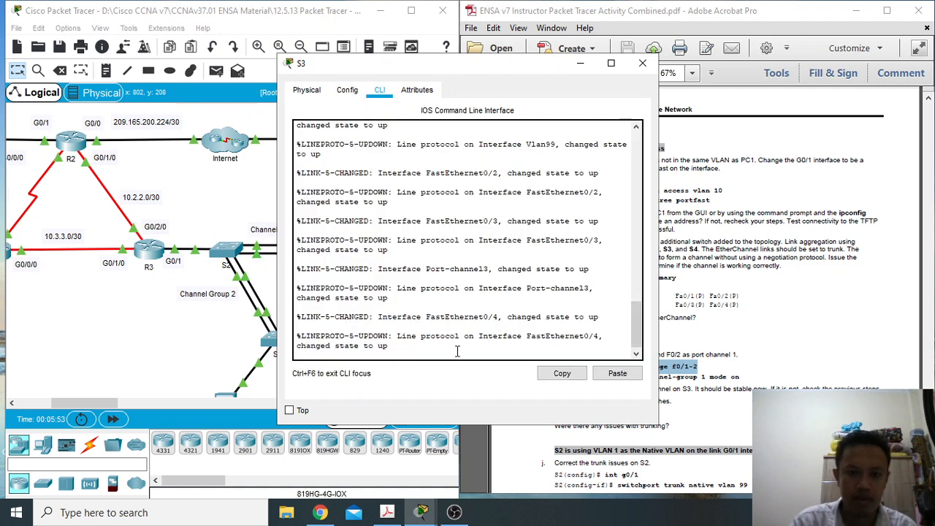
key("Return")
key("Return")
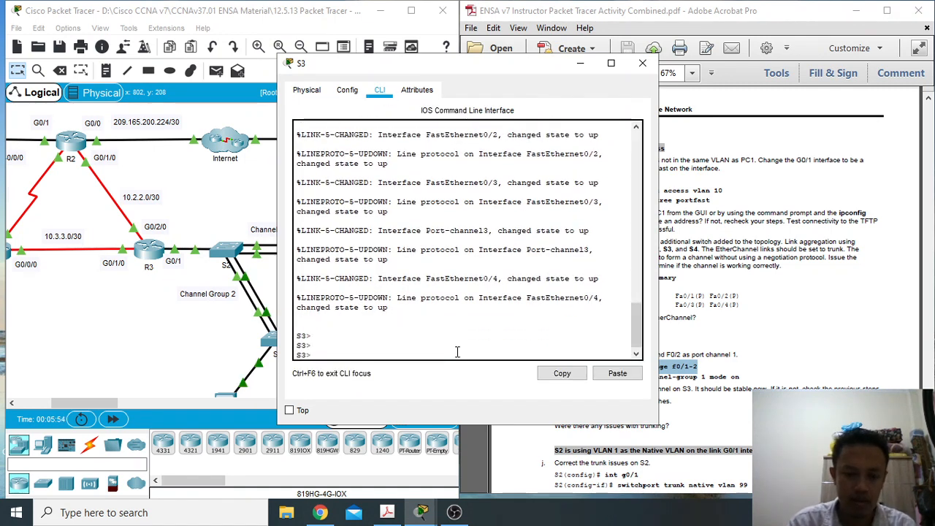
type("en")
key("Return")
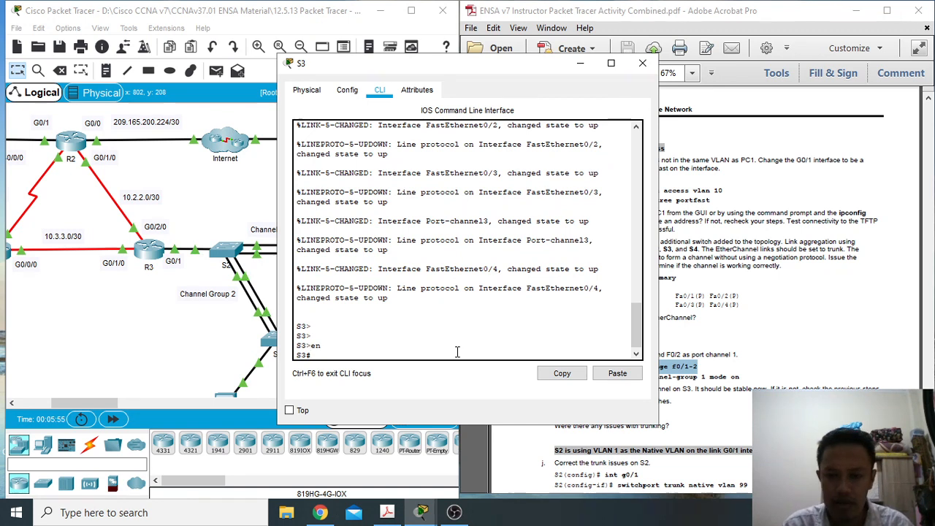
left_click_drag(510, 67, 337, 51)
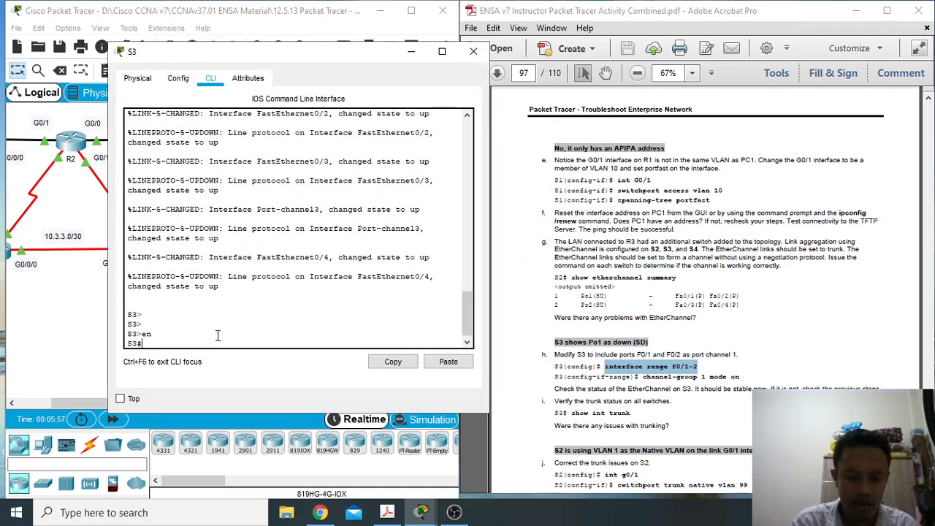
Enter global configuration mode on S3 with conf t and select ports F0/1 and F0/2 using the copied interface range f0/1-2 command.
type("f ")
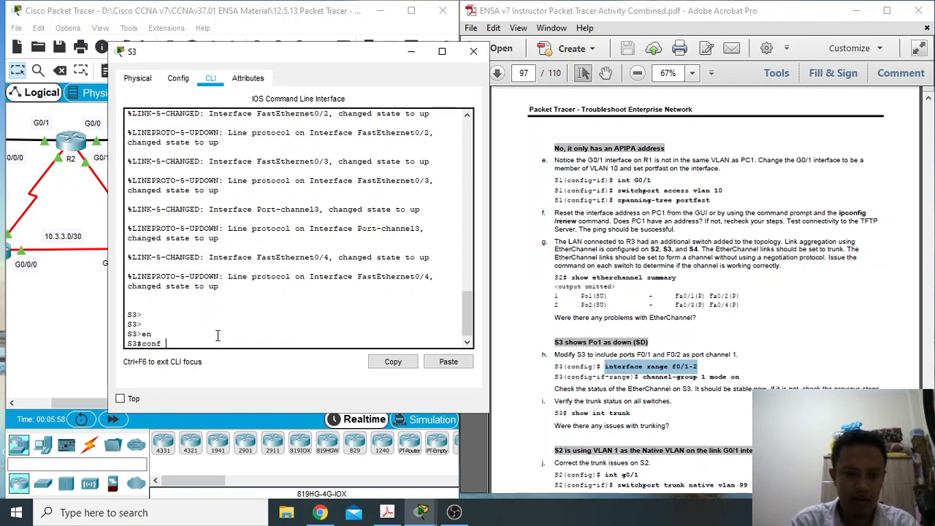
type("t")
key("Return")
right_click(216, 337)
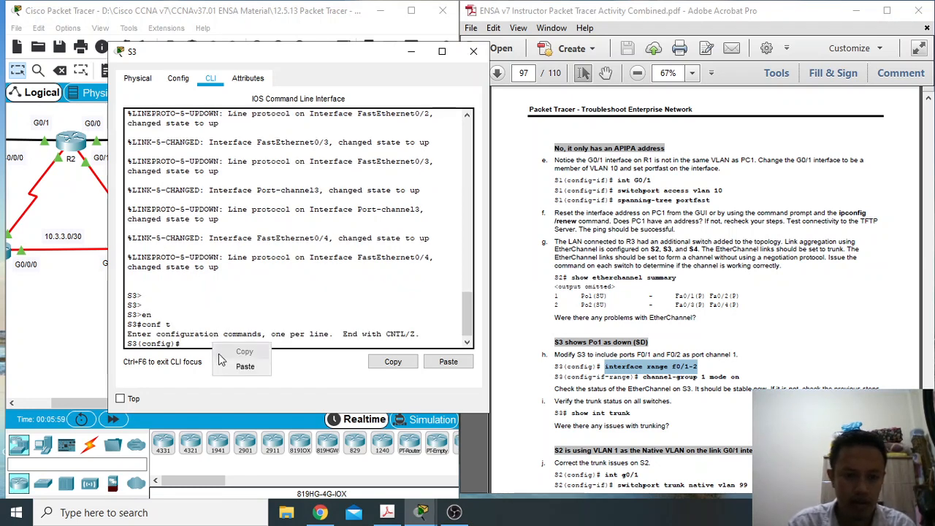
left_click(228, 371)
left_click(455, 366)
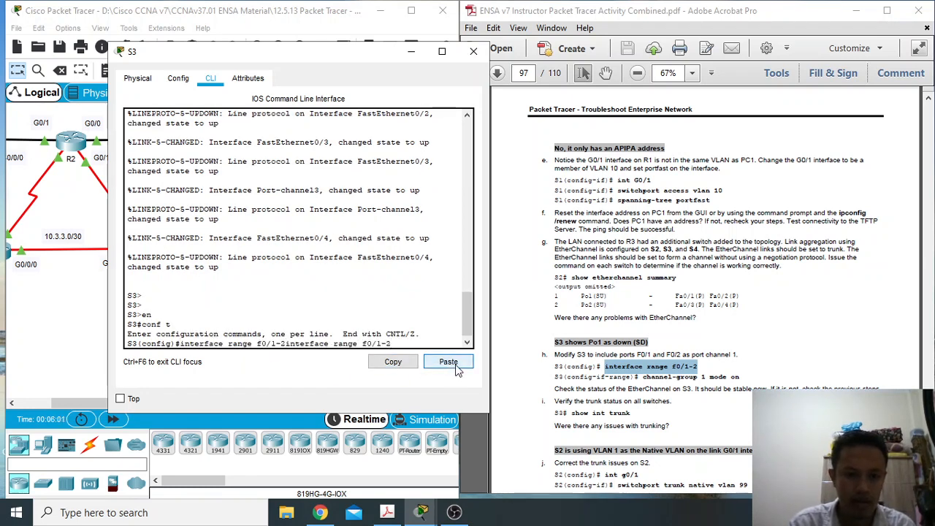
key("BackSpace")
key("BackSpace")
key("BackSpace")
key("BackSpace")
key("BackSpace")
key("BackSpace")
key("BackSpace")
key("BackSpace")
key("BackSpace")
key("BackSpace")
key("BackSpace")
key("BackSpace")
key("BackSpace")
key("BackSpace")
key("BackSpace")
key("BackSpace")
key("BackSpace")
key("BackSpace")
key("BackSpace")
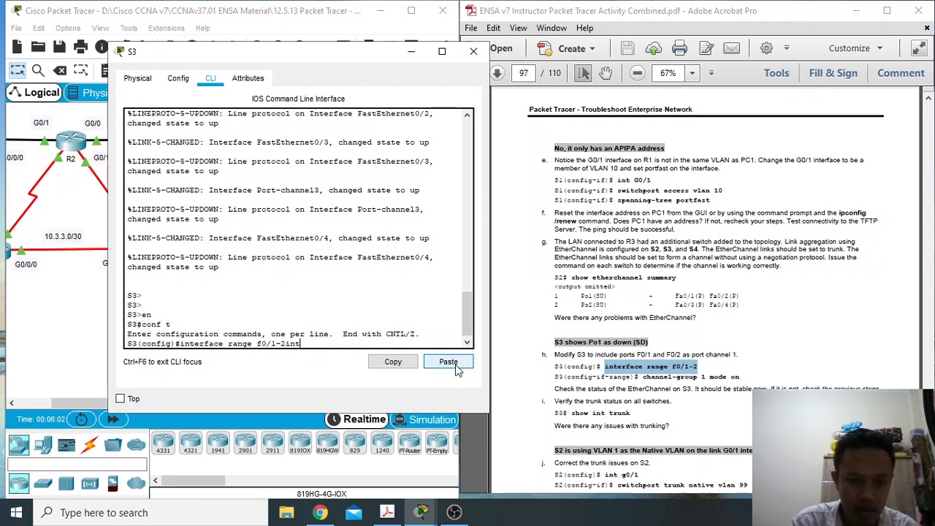
key("Return")
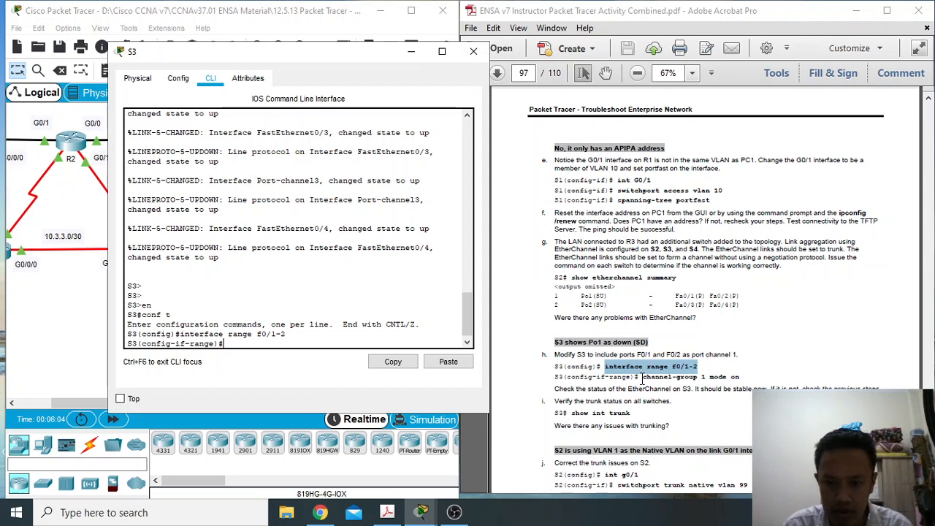
Assign S3's selected ports to port channel 1 using the channel-group 1 mode on command copied from instruction h.
left_click_drag(642, 376, 738, 375)
key("ctrl+c")
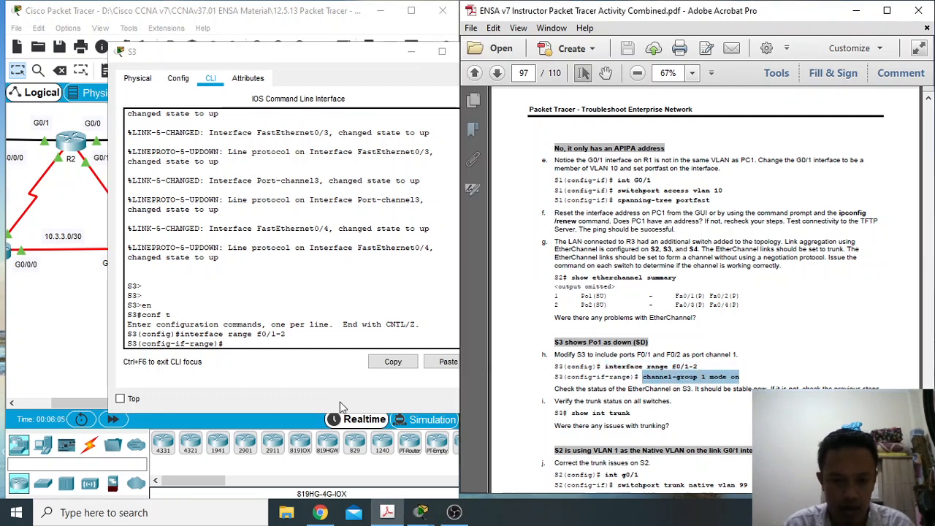
left_click(246, 344)
right_click(246, 345)
left_click(272, 365)
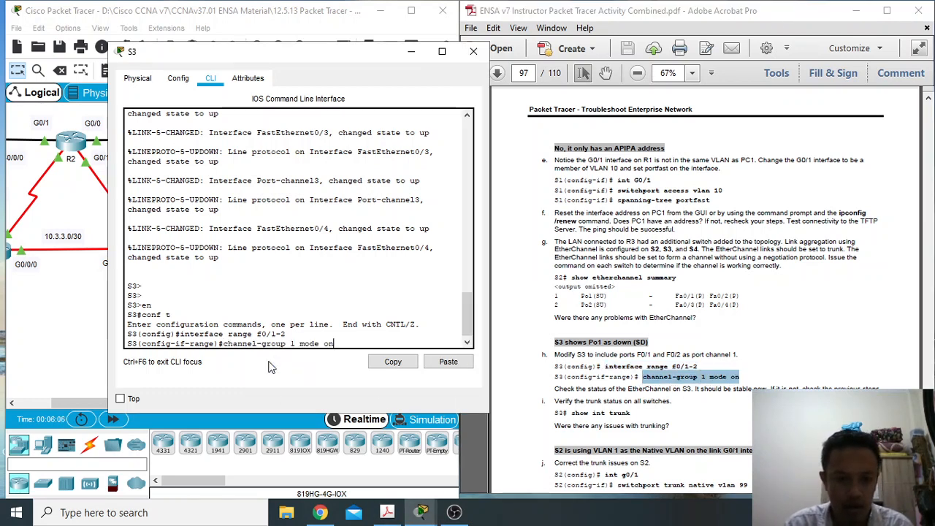
key("Return")
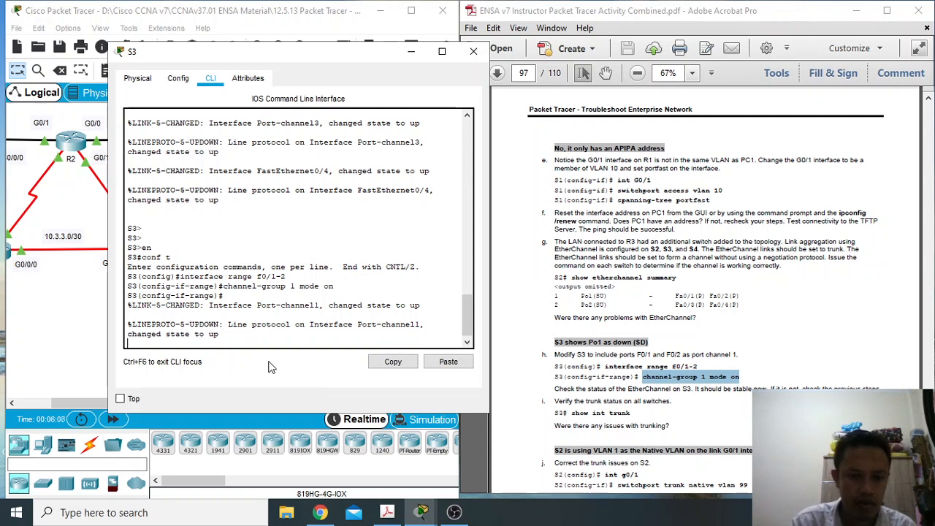
key("Return")
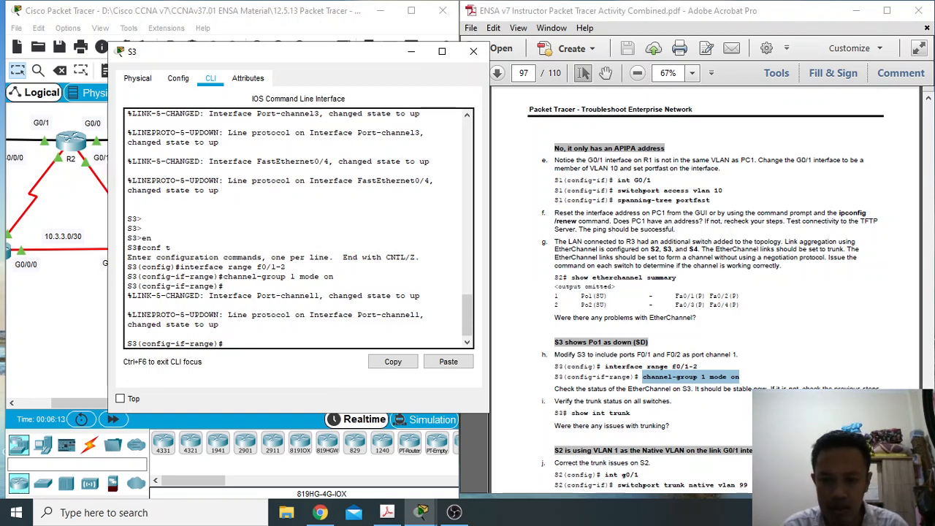
Copy the show int trunk command from instruction i and return S3 to privileged EXEC mode with end.
scroll(729, 436, "down", 1)
left_click_drag(571, 380, 634, 380)
key("ctrl+c")
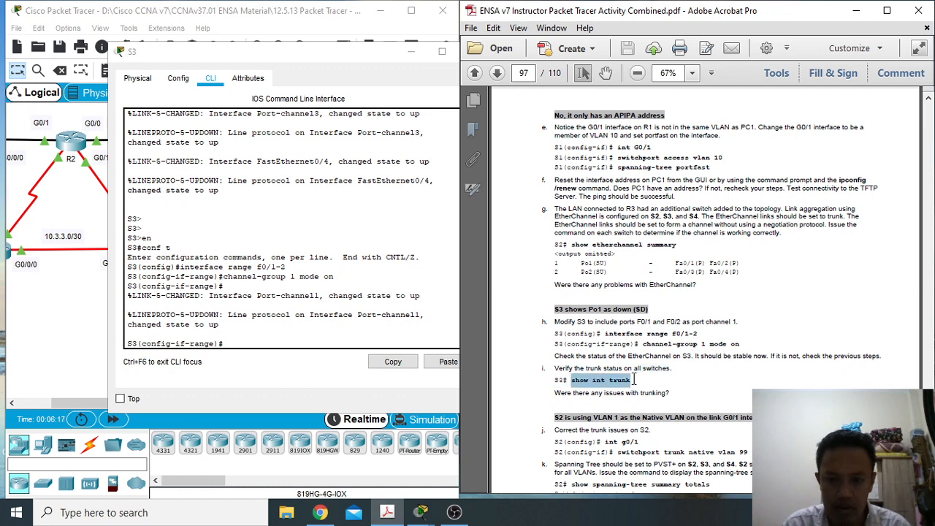
left_click(236, 342)
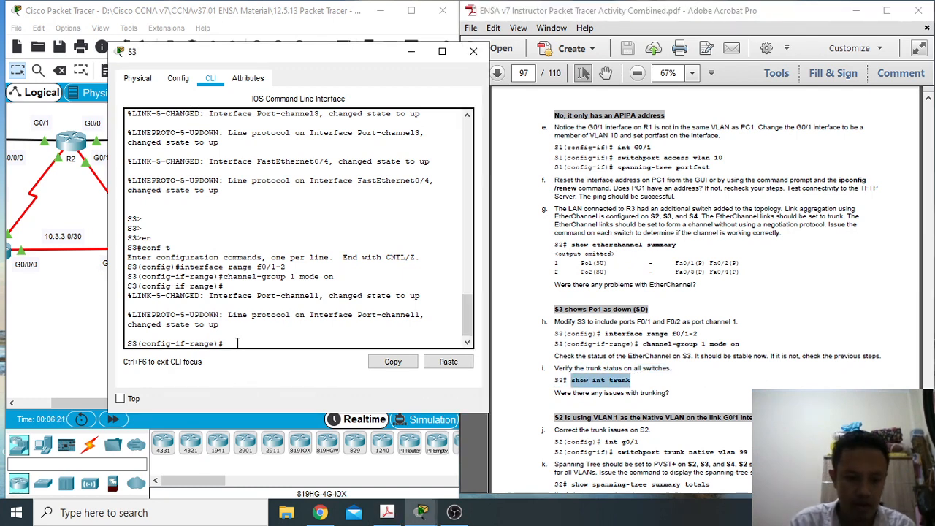
type("end")
key("Return")
key("Return")
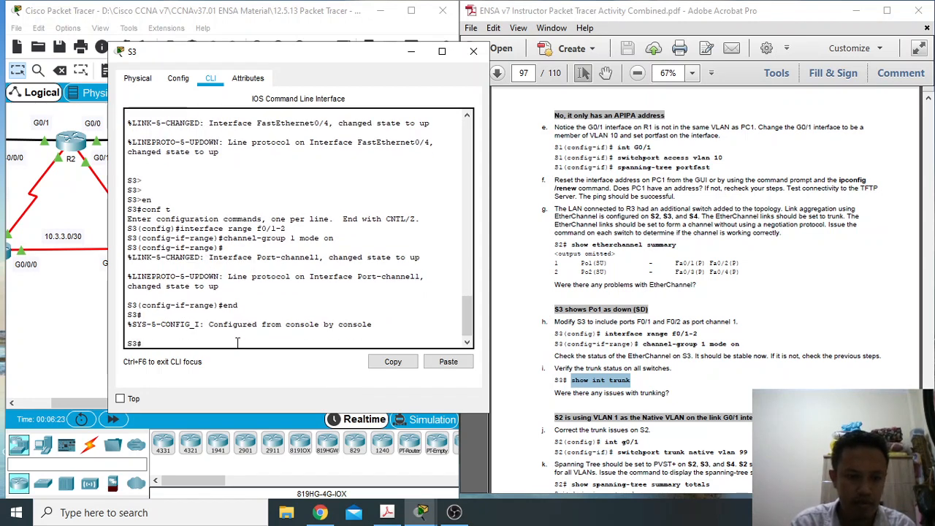
Run the copied show int trunk command on S3 and examine the mode, status and native VLAN of its port-channel trunks.
right_click(237, 342)
left_click(248, 366)
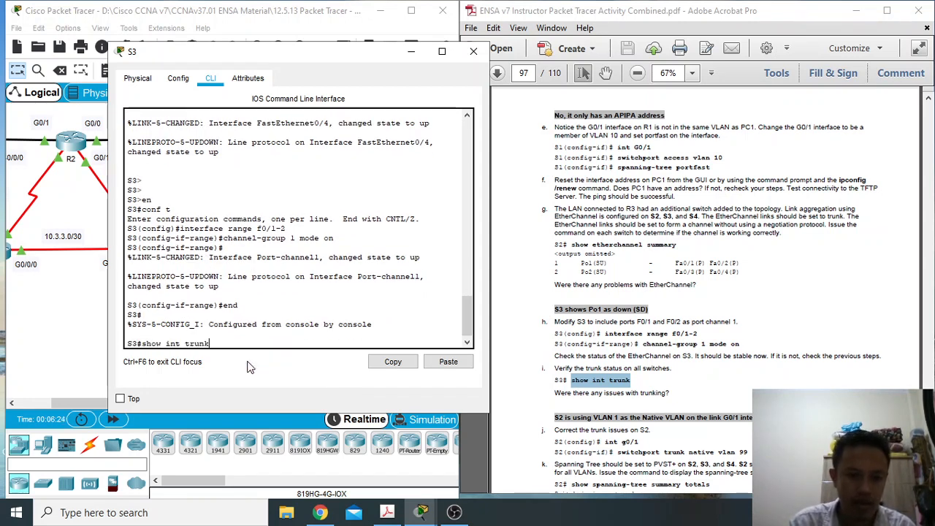
key("Return")
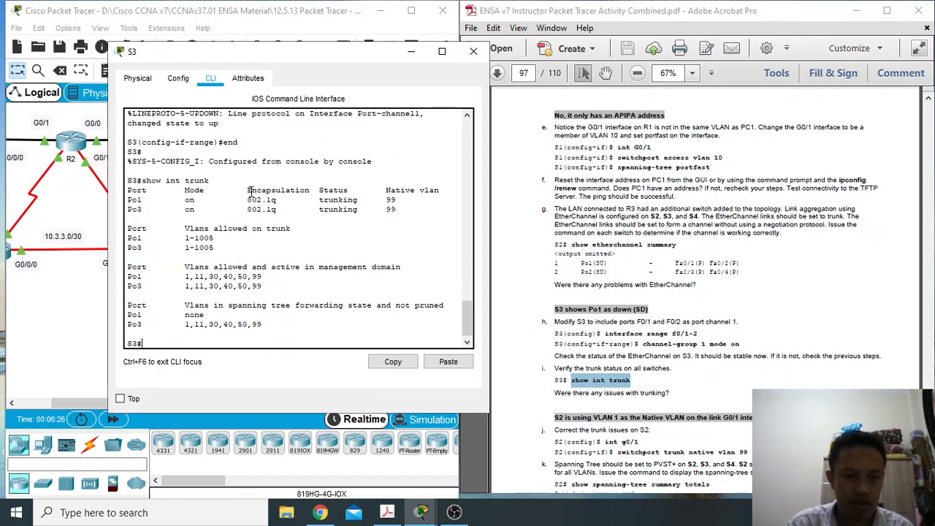
scroll(526, 452, "down", 3)
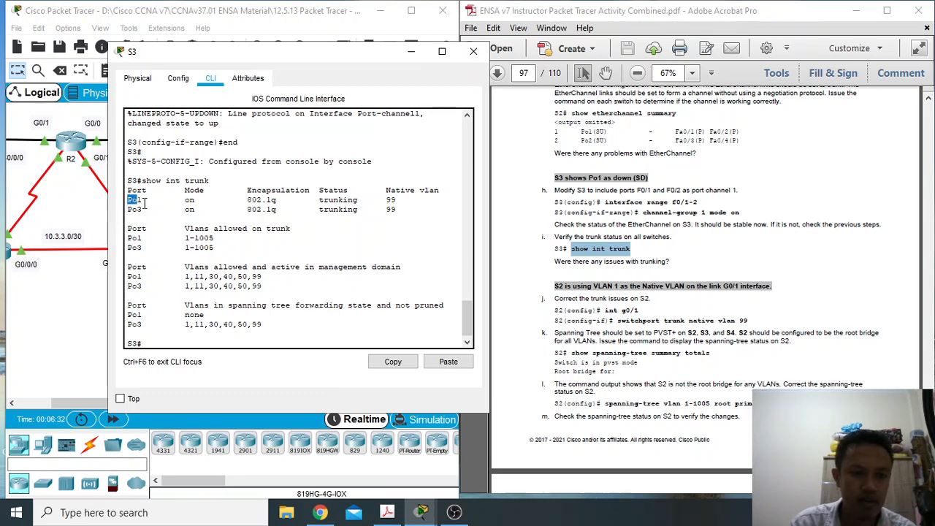
left_click_drag(127, 197, 407, 211)
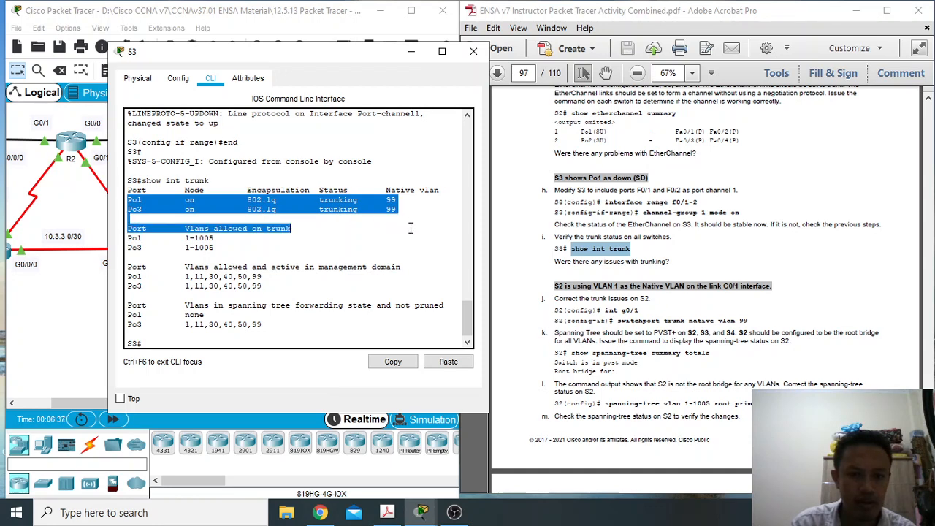
Examine the allowed, active and spanning-tree forwarding VLANs of the port-channel trunks in S3's show int trunk output.
left_click(406, 204)
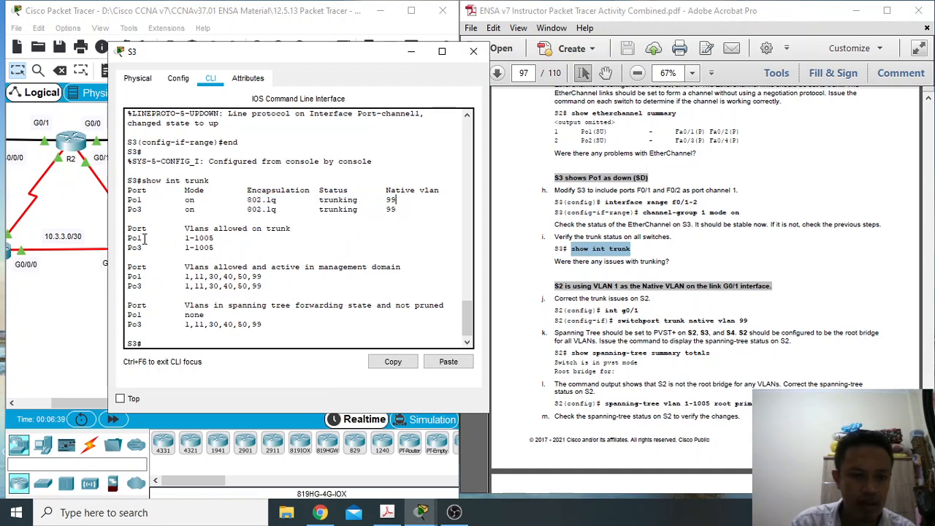
left_click_drag(144, 239, 276, 292)
left_click(295, 297)
left_click_drag(128, 304, 329, 332)
left_click(329, 333)
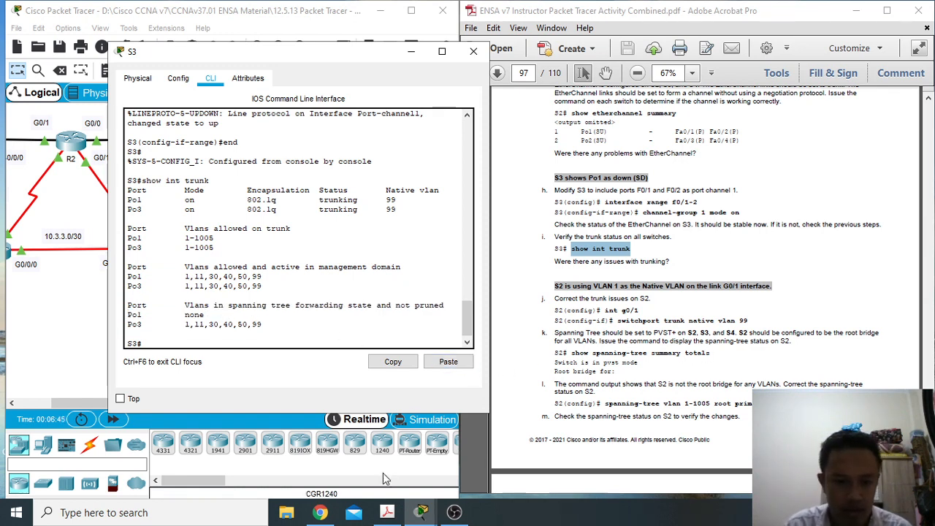
Check the completion percentage in the PT Activity window and minimize that window.
mouse_move(422, 511)
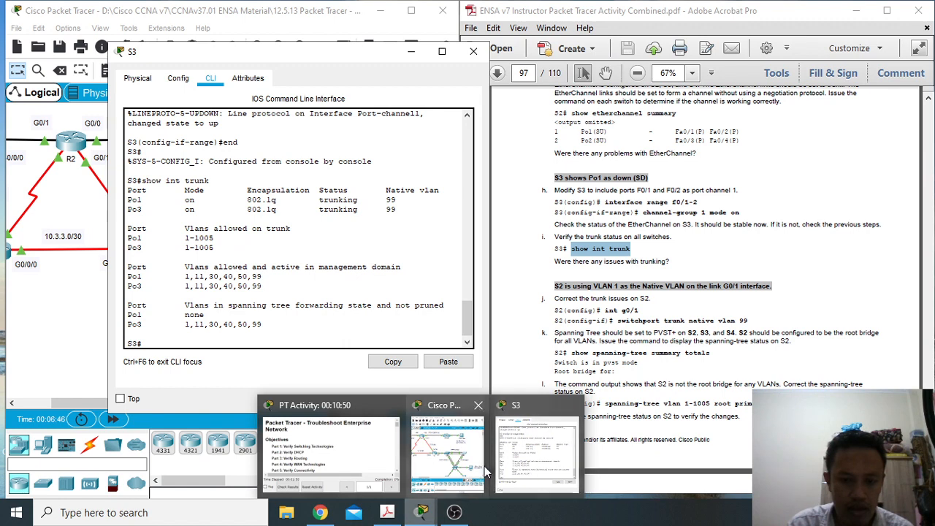
left_click(359, 464)
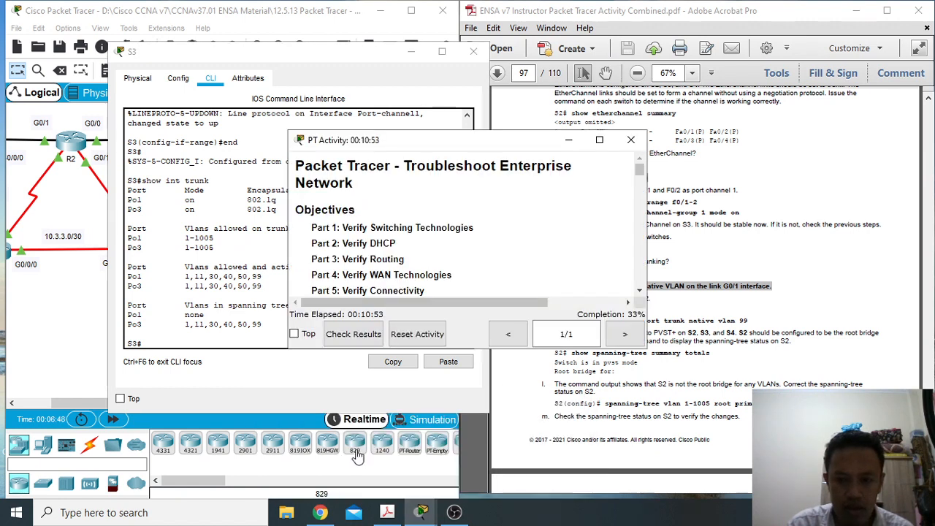
left_click(568, 140)
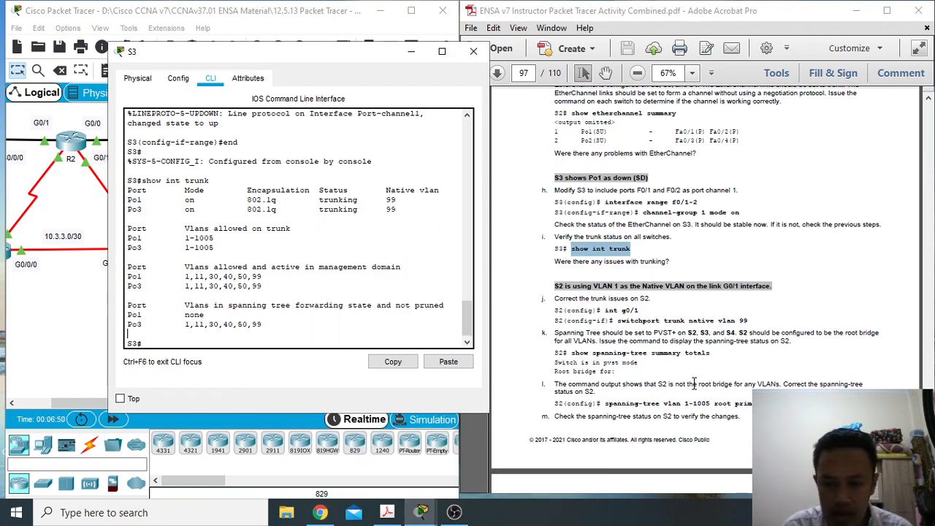
Copy the int g0/1 command from instruction j, put S3's window away and open S2's command line.
left_click(605, 310)
left_click_drag(605, 310, 639, 311)
key("ctrl+c")
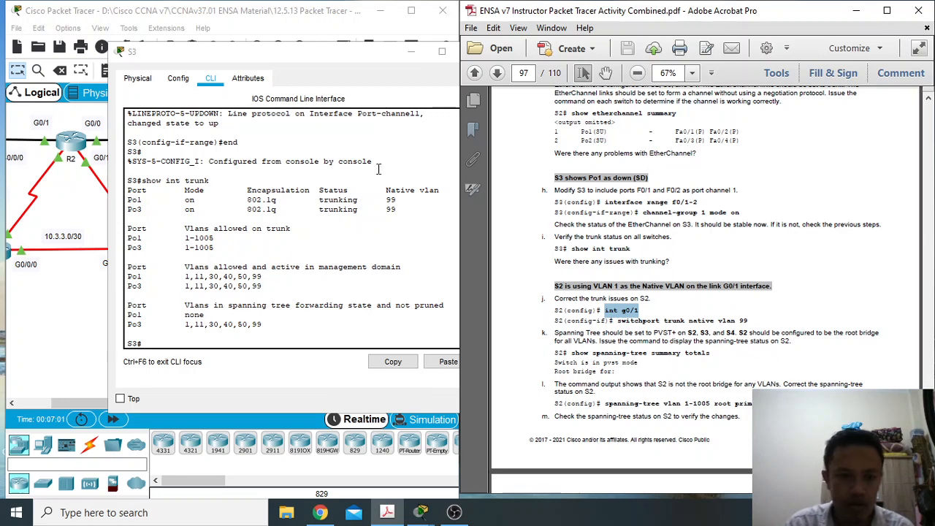
left_click_drag(378, 54, 289, 45)
left_click(383, 44)
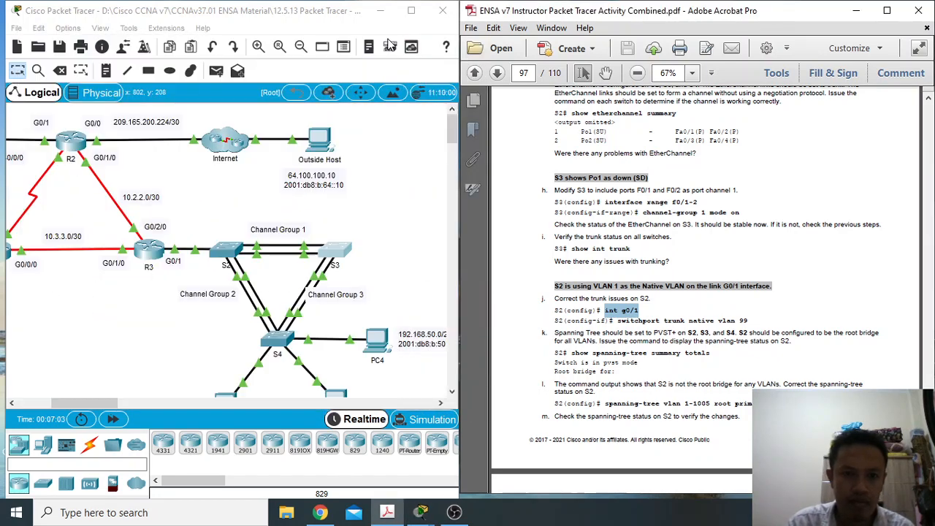
left_click(223, 250)
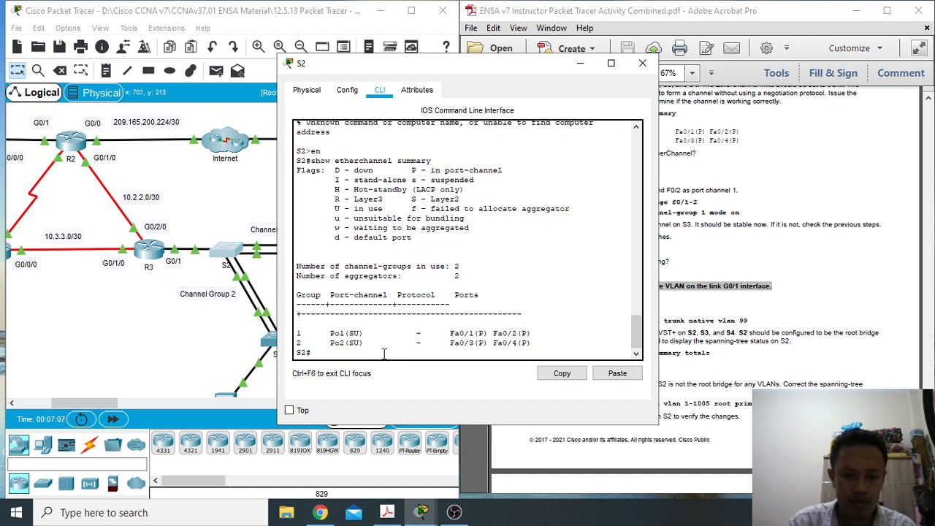
Enter global configuration mode on S2 with conf t and select interface G0/1 using the copied int g0/1 command.
type("co")
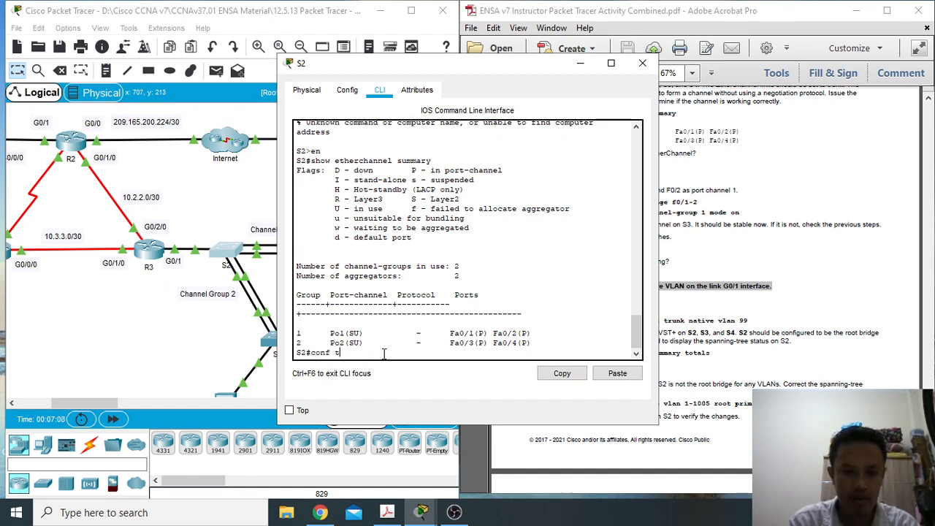
type("nf t")
key("Return")
right_click(384, 354)
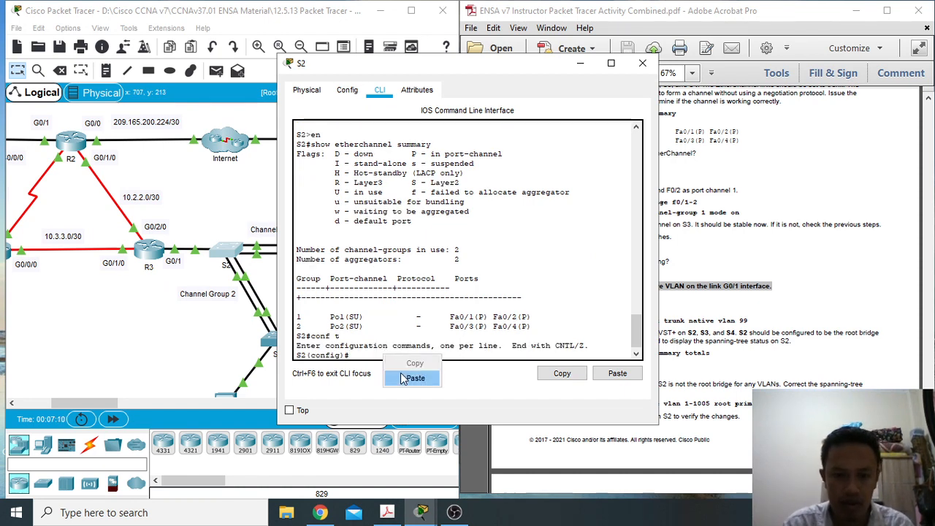
left_click(409, 377)
key("Return")
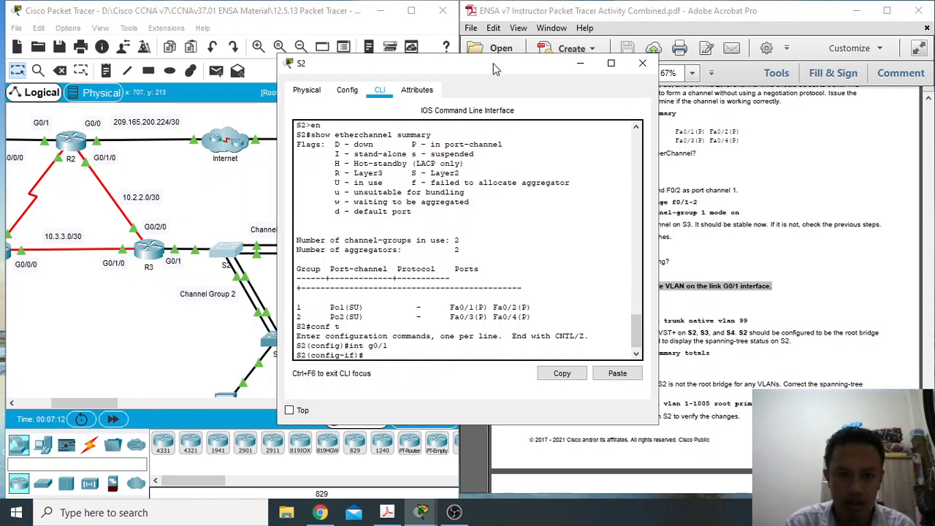
Set the native VLAN of S2's G0/1 trunk to 99 with the switchport trunk native vlan 99 command copied from instruction j.
left_click_drag(492, 66, 358, 42)
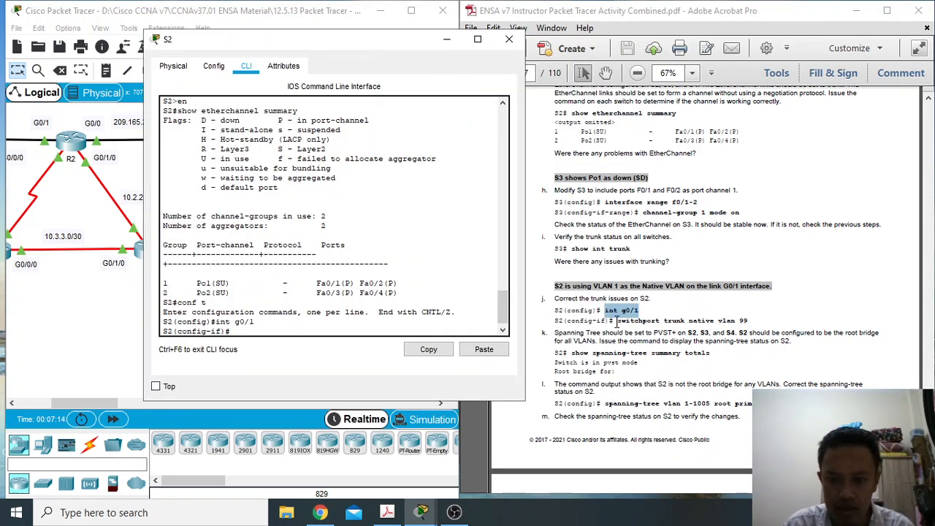
left_click_drag(617, 322, 749, 321)
key("ctrl+c")
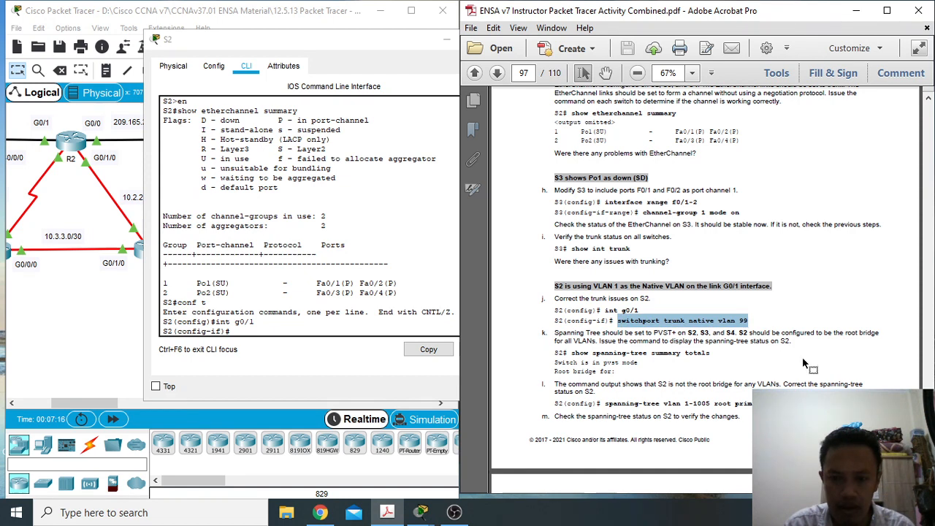
right_click(277, 333)
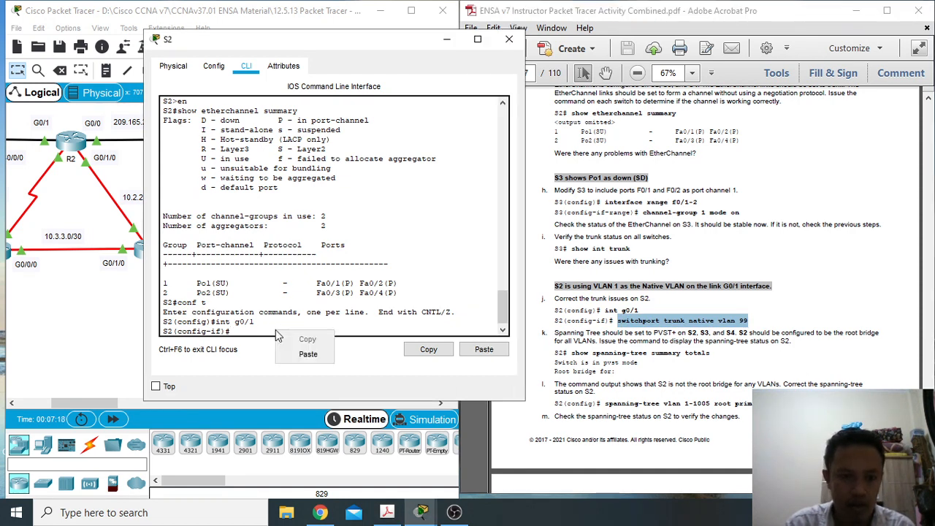
left_click(307, 354)
key("Return")
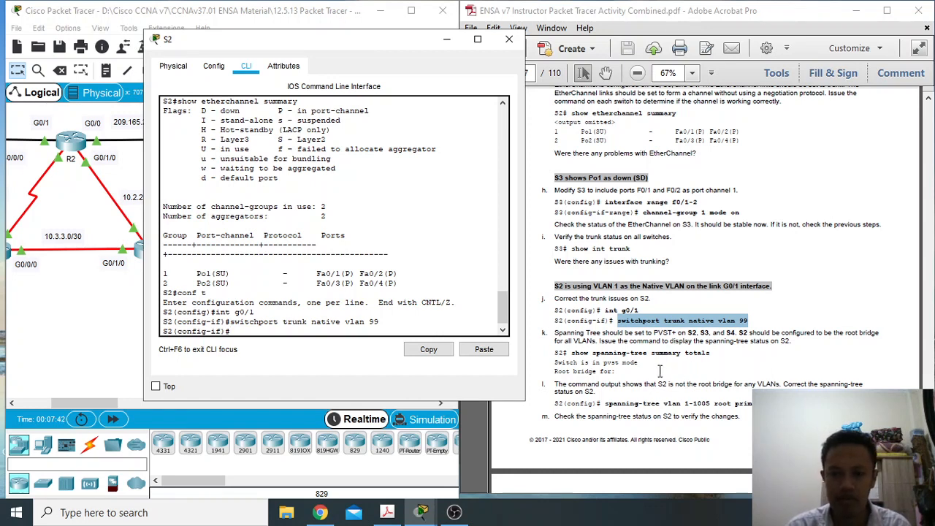
Copy the show spanning-tree summary totals command from instruction k and return S2 to privileged EXEC mode with end.
left_click_drag(572, 353, 707, 356)
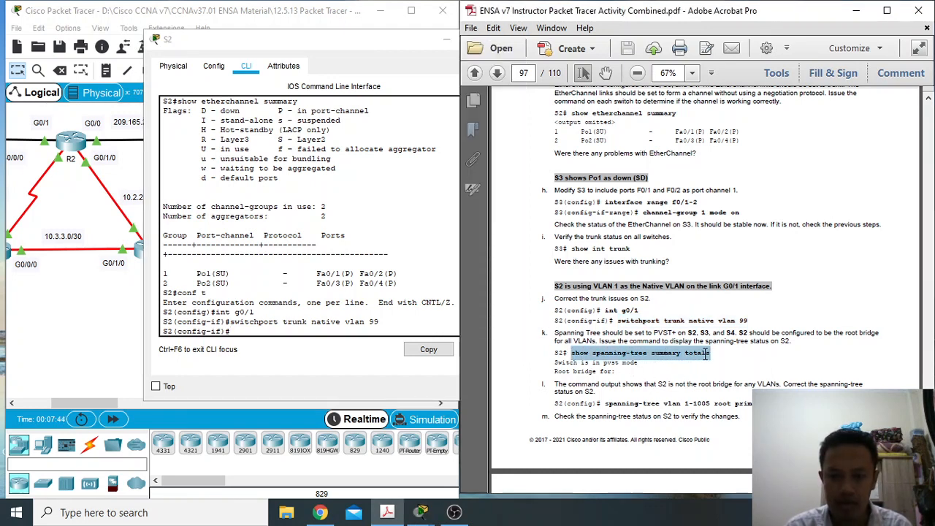
right_click(705, 356)
left_click(767, 178)
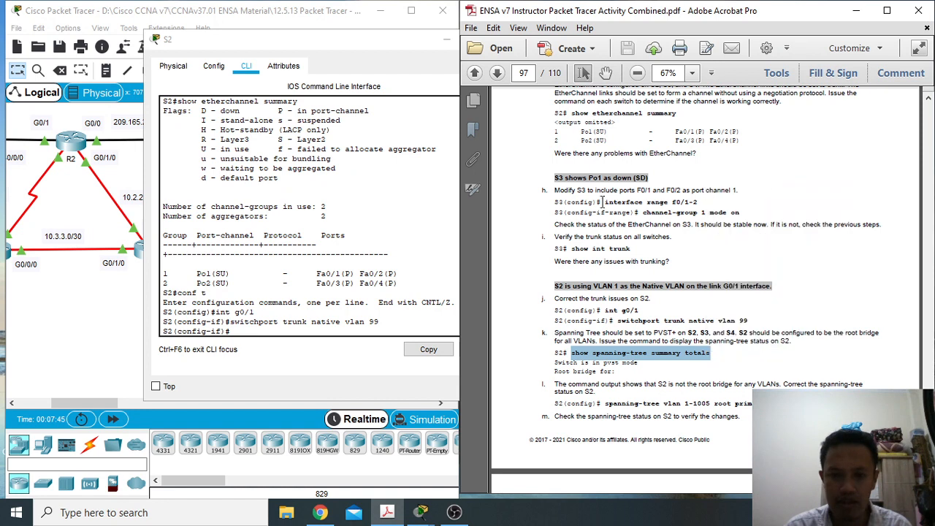
left_click(249, 330)
type("e")
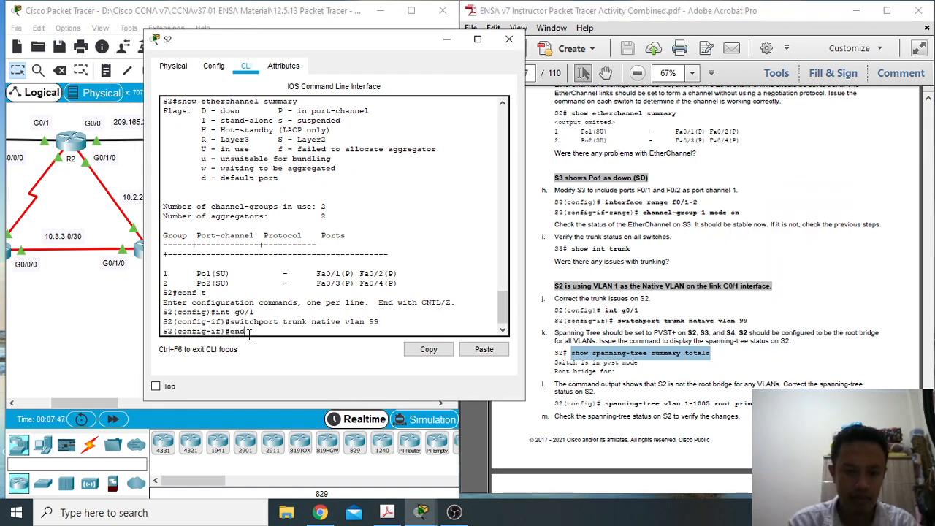
type("nd")
key("Return")
Run the copied show spanning-tree summary totals command on S2 and examine its mode and root bridge output.
right_click(250, 334)
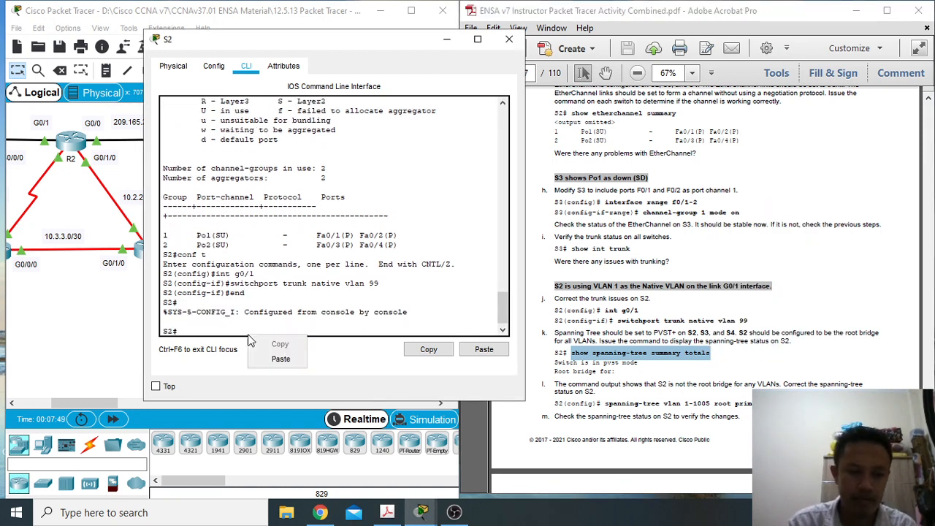
left_click(277, 358)
key("Return")
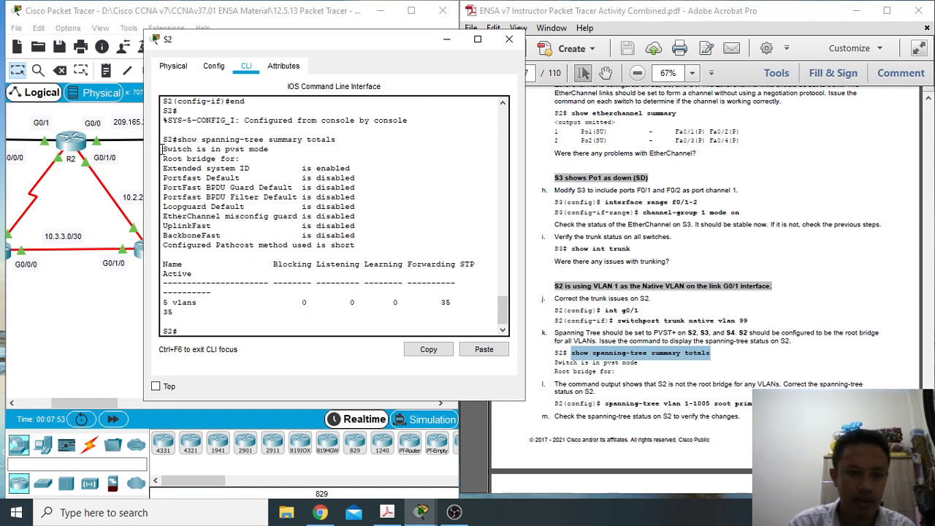
left_click_drag(162, 149, 467, 302)
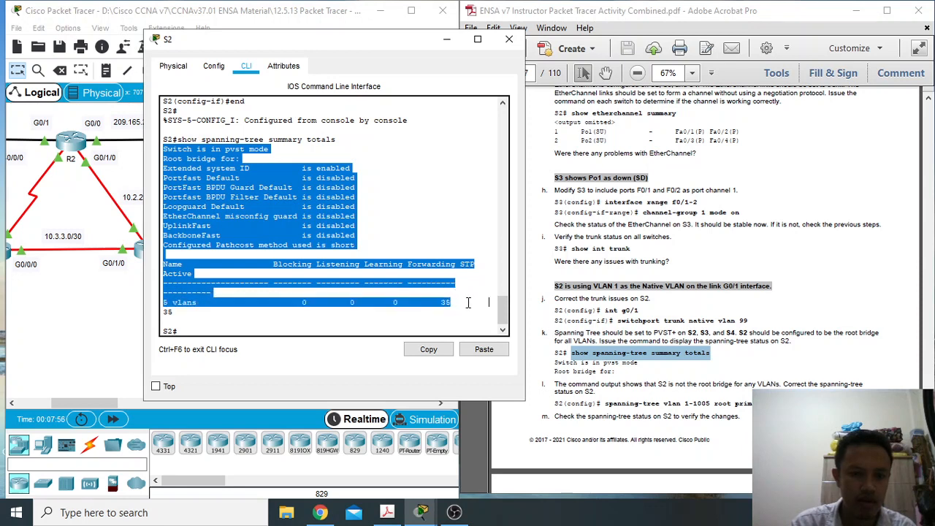
Make S2 the primary root bridge with the spanning-tree vlan 1-1005 root primary command copied from instruction l, entered in global configuration mode.
left_click(785, 368)
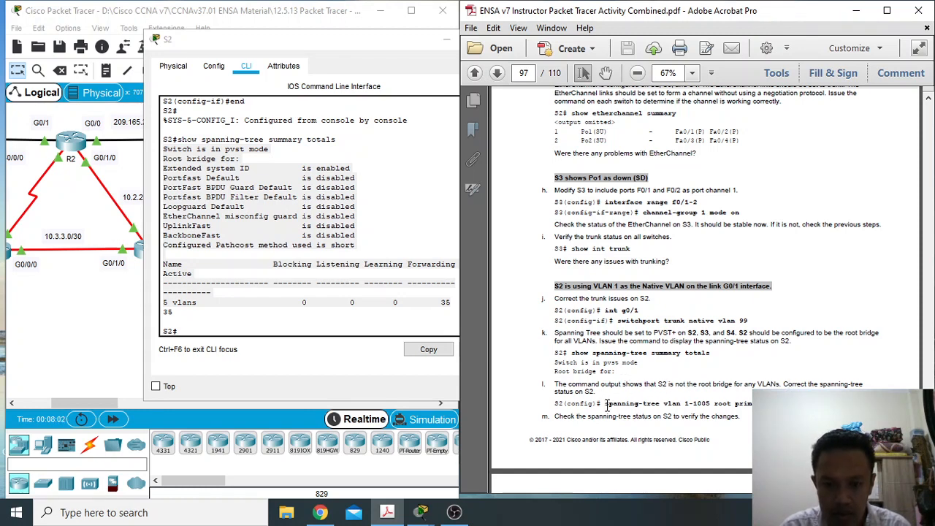
left_click_drag(606, 406, 753, 406)
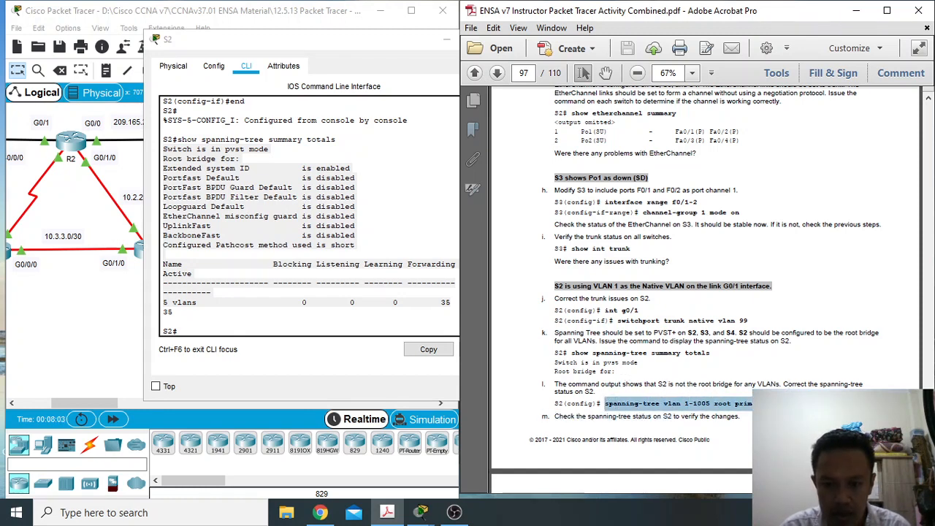
right_click(748, 412)
left_click(767, 248)
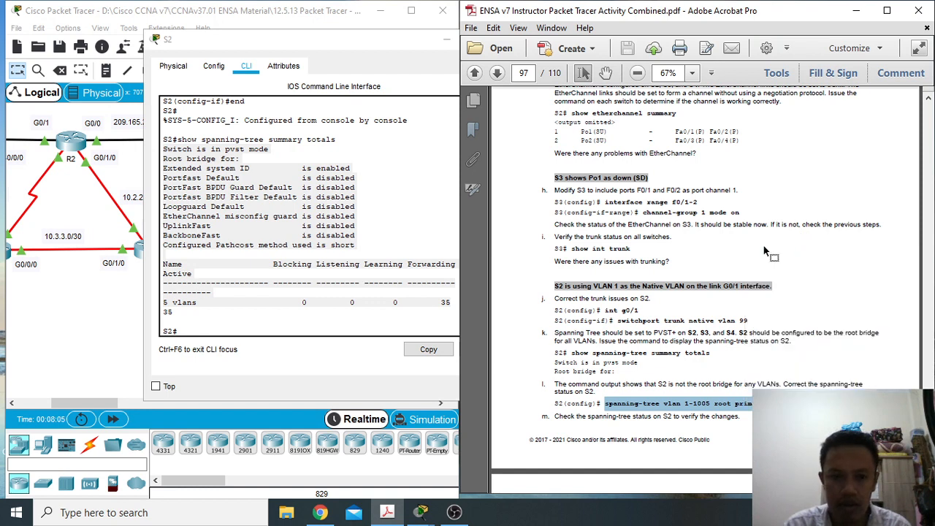
left_click(280, 328)
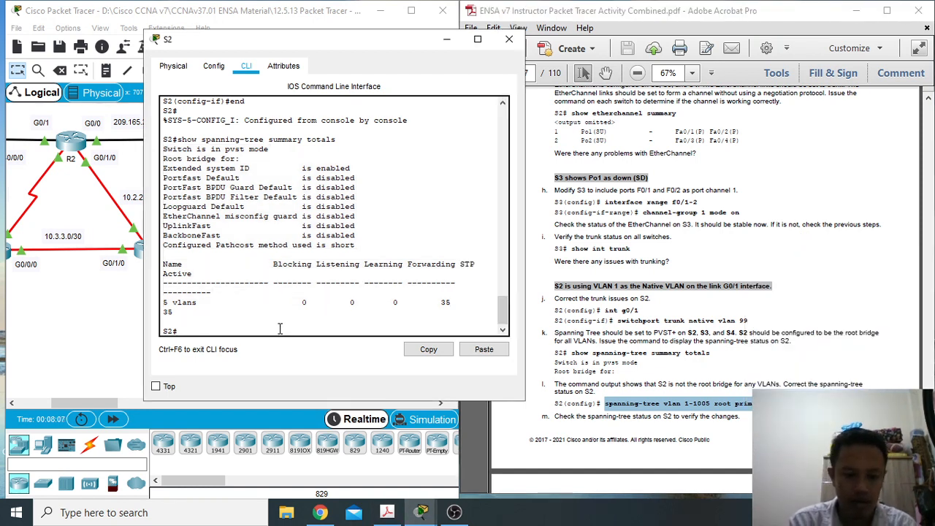
type("conf t")
key("Return")
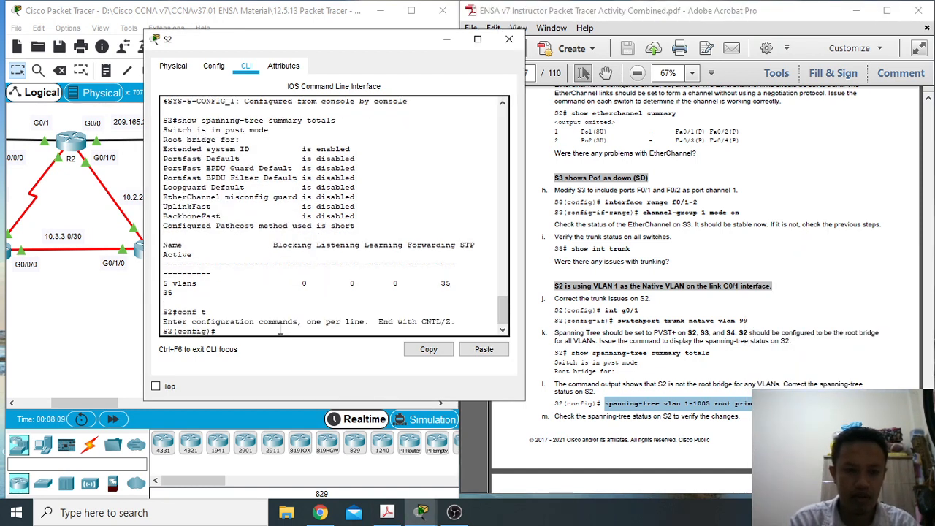
right_click(280, 329)
left_click(299, 354)
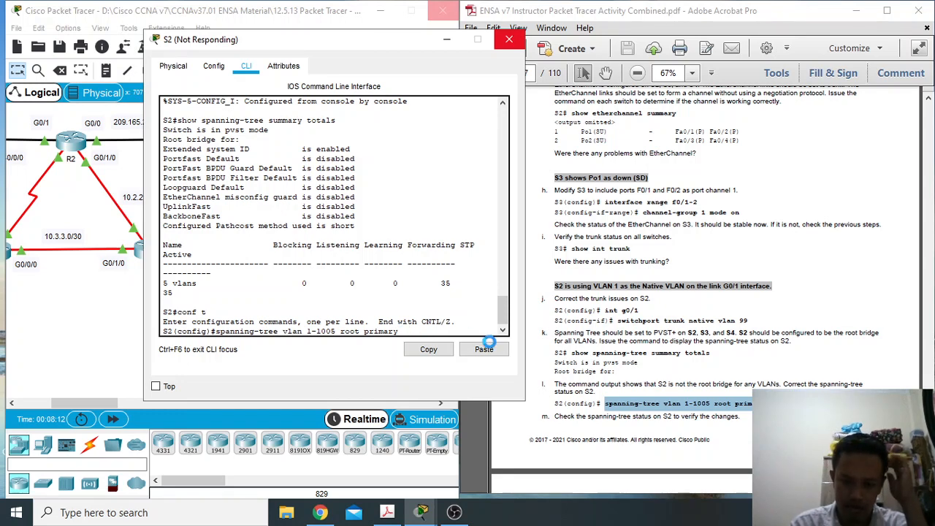
Copy the show spanning-tree summary totals command listed under instruction m, just above Part 2.
left_click(660, 408)
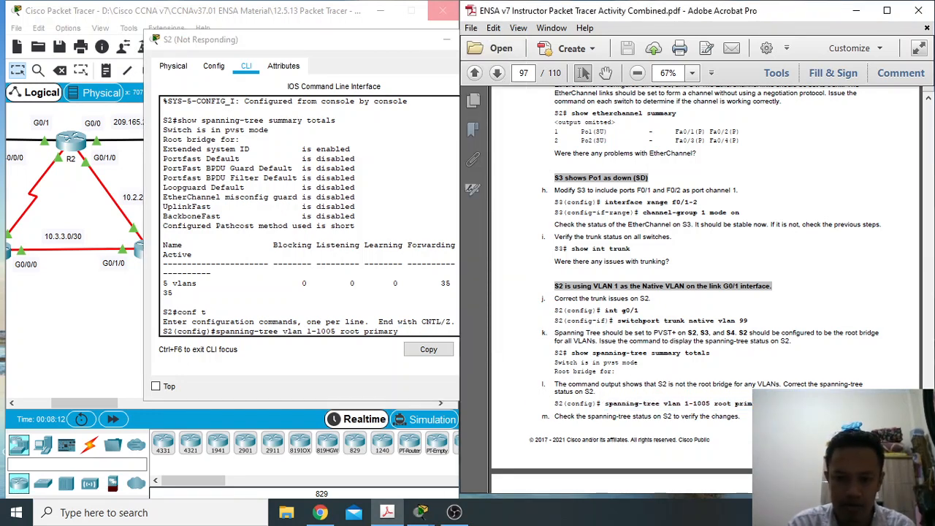
scroll(764, 239, "down", 5)
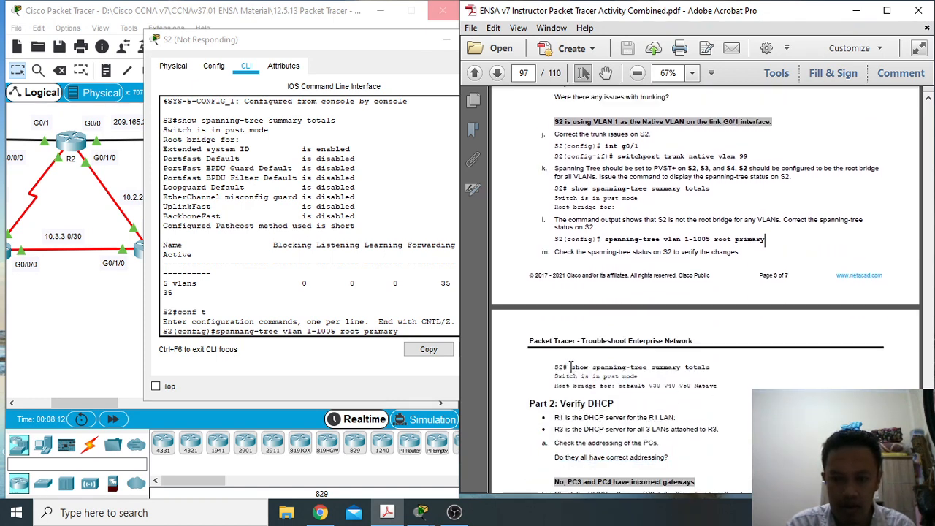
left_click_drag(572, 366, 710, 368)
right_click(701, 371)
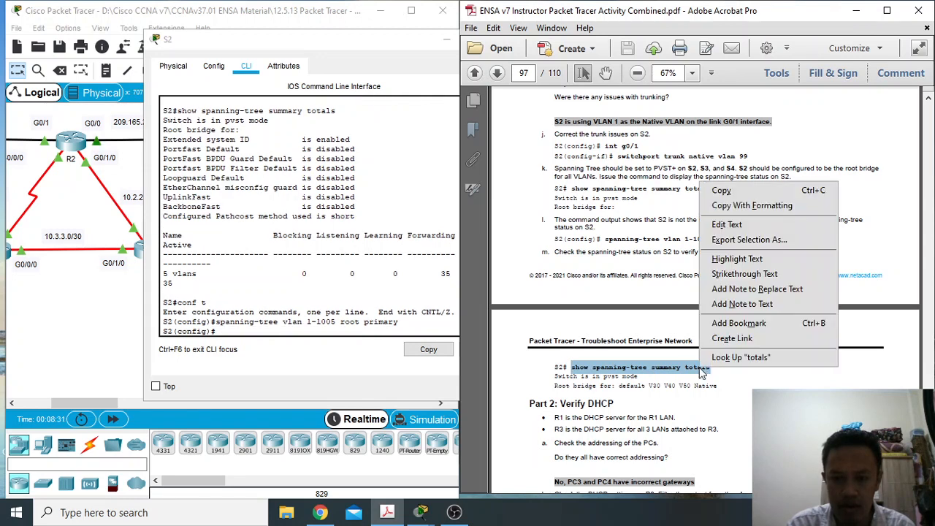
left_click(741, 193)
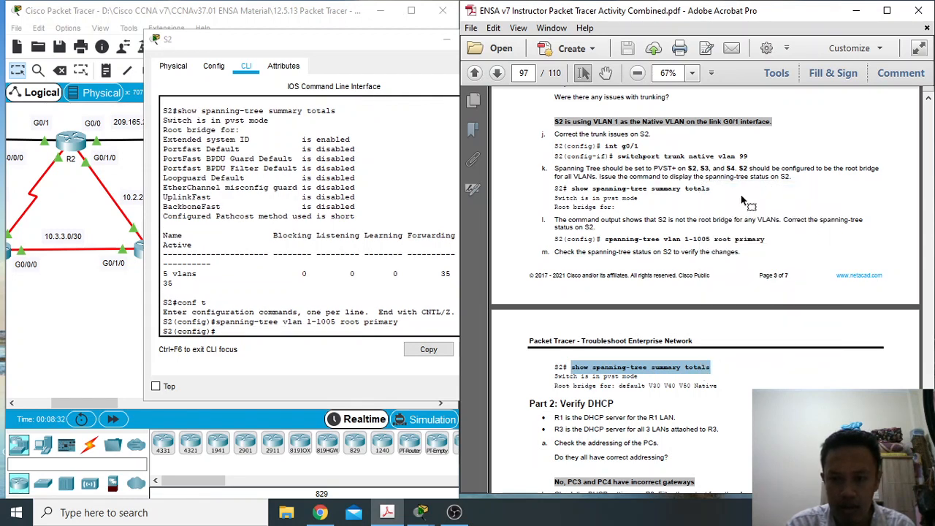
Return S2 to privileged EXEC mode with end and run the copied show spanning-tree summary totals command to verify its root bridge status.
left_click(271, 330)
right_click(271, 331)
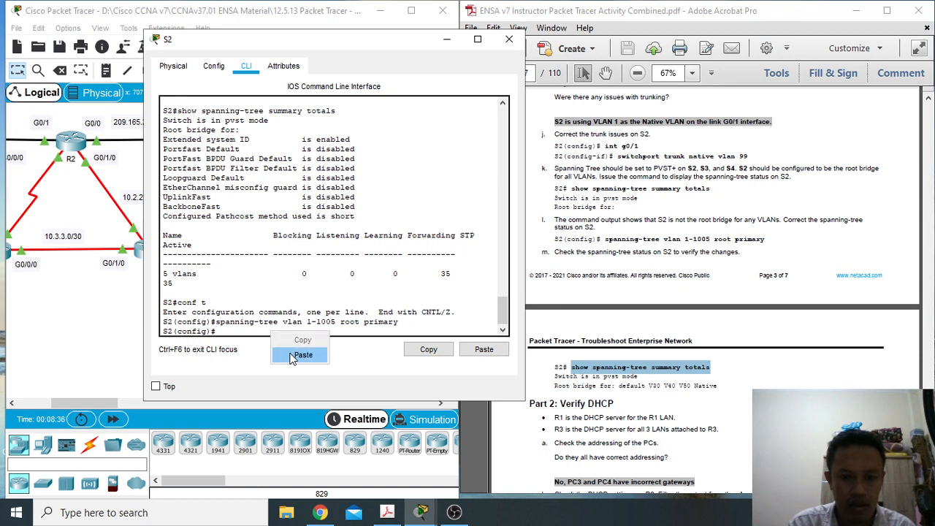
left_click(301, 355)
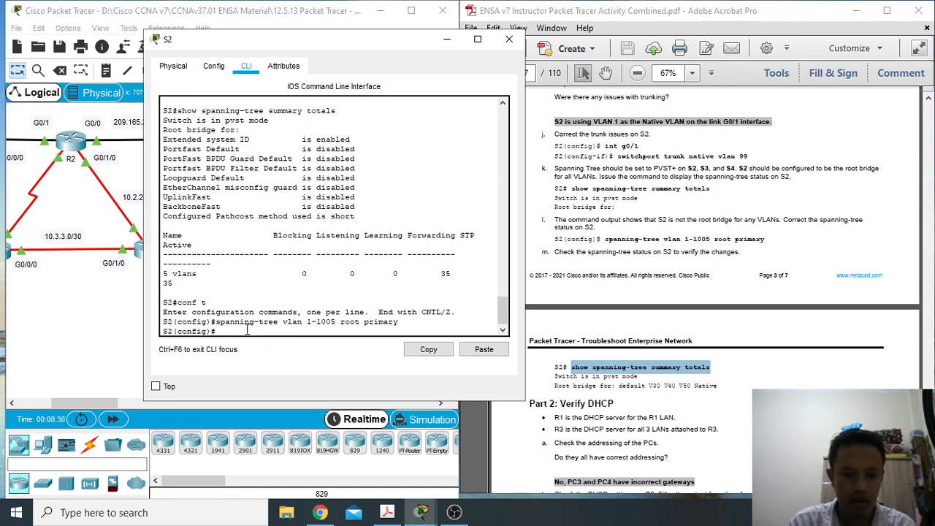
type("end")
key("Return")
key("Return")
right_click(247, 329)
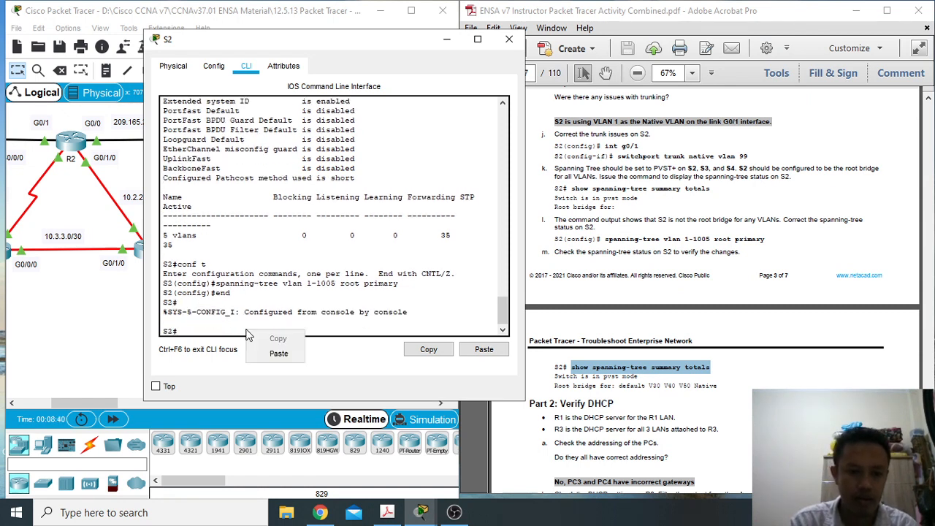
left_click(269, 355)
key("Return")
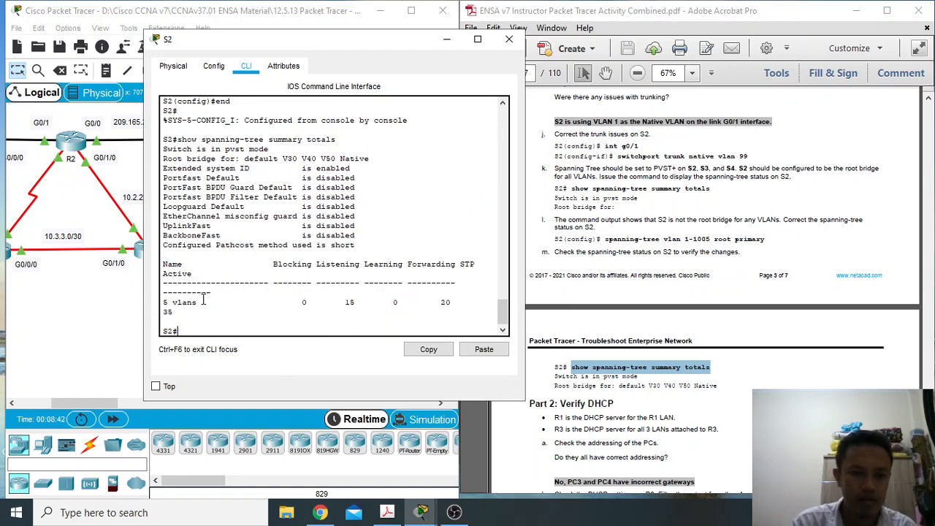
Examine the root bridge VLANs in S2's spanning-tree summary and read the Part 2 Verify DHCP instructions.
scroll(372, 261, "up", 5)
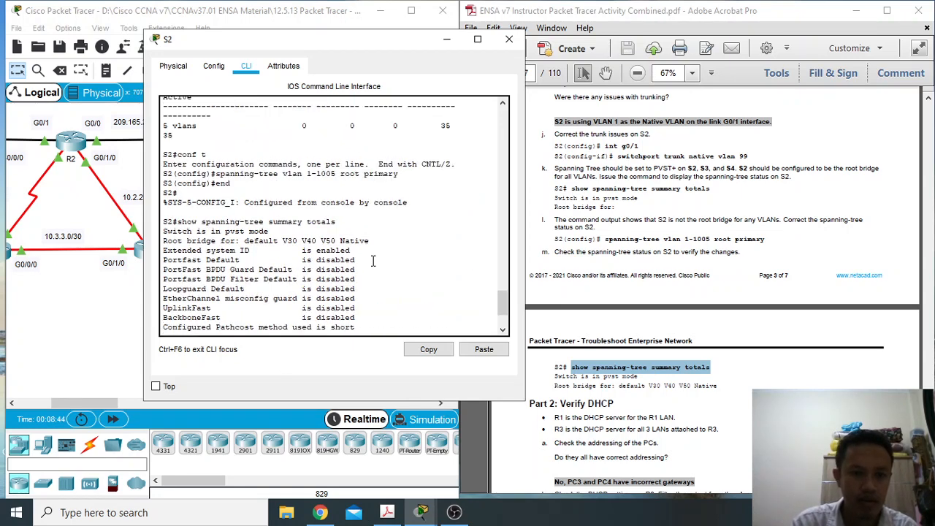
scroll(374, 263, "down", 3)
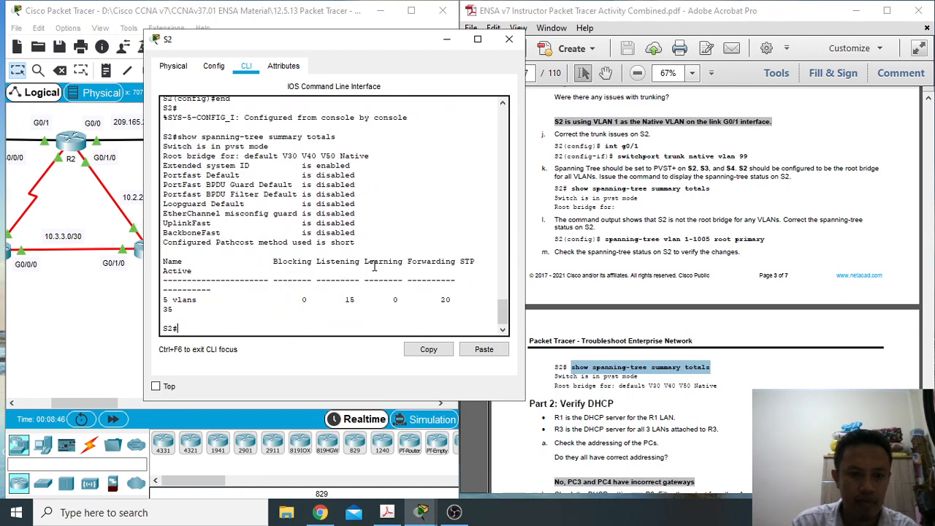
scroll(424, 292, "up", 5)
scroll(502, 315, "down", 5)
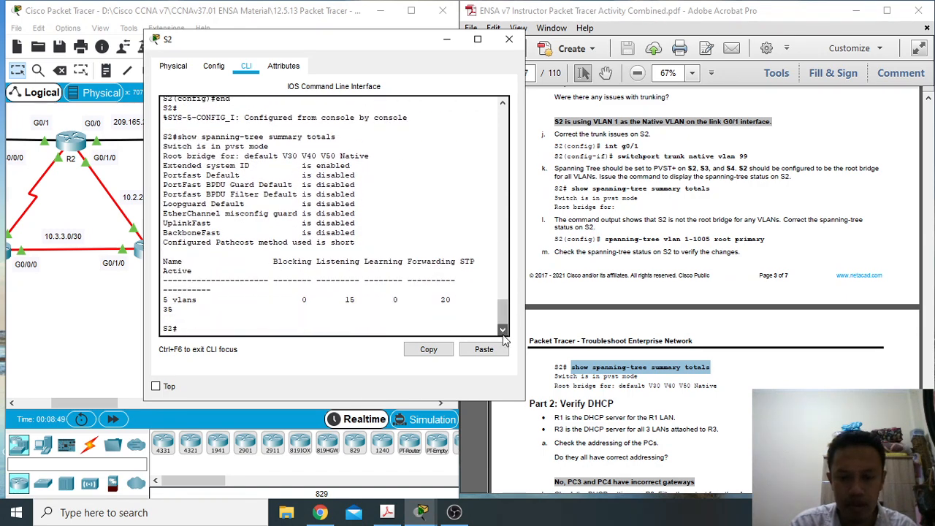
left_click(710, 367)
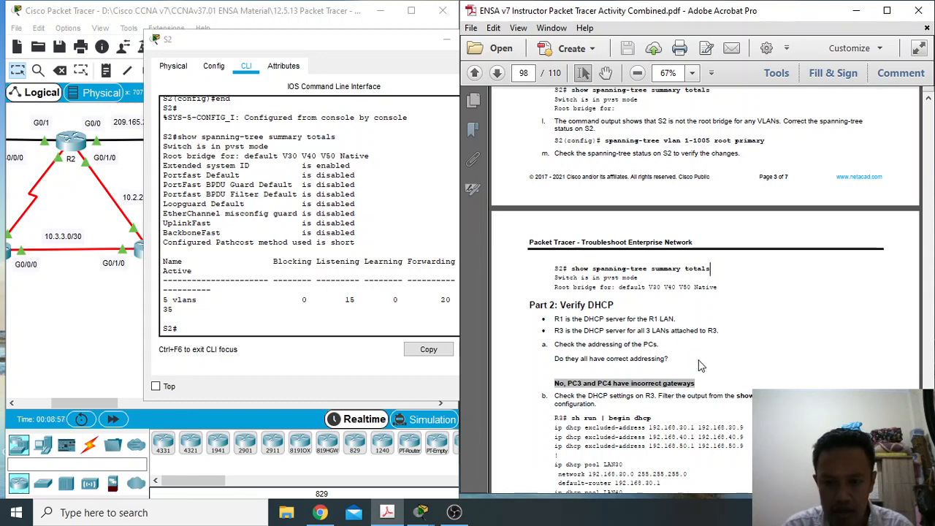
scroll(701, 365, "down", 1)
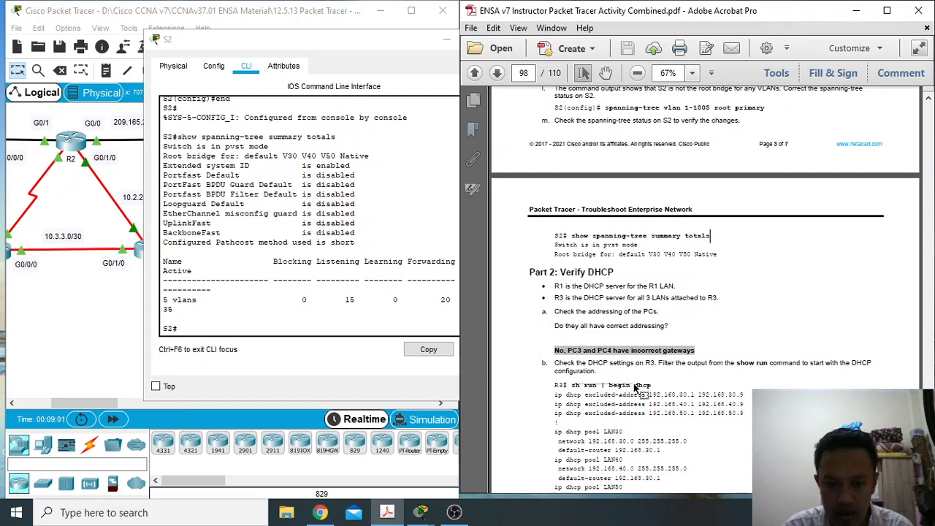
scroll(621, 381, "down", 2)
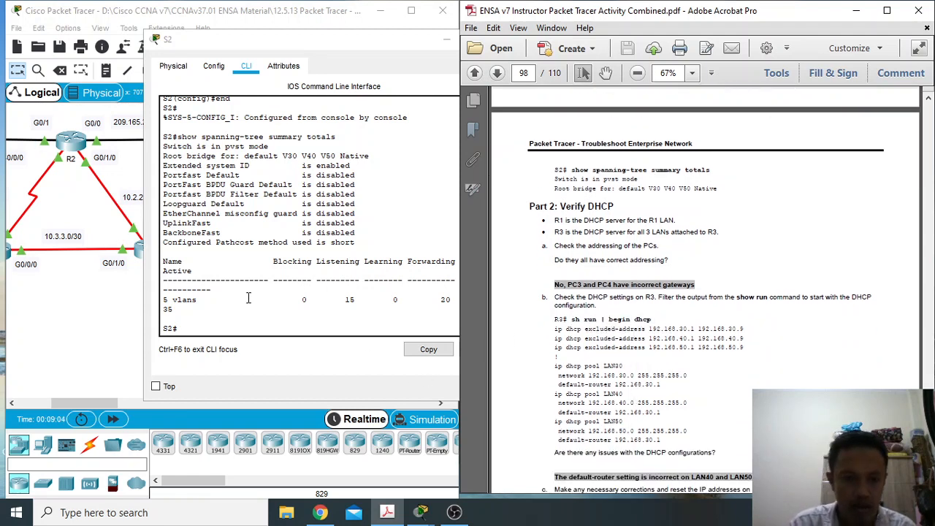
Close the S2 window and open R3's command line in privileged EXEC mode with en.
left_click_drag(370, 43, 285, 68)
left_click(430, 68)
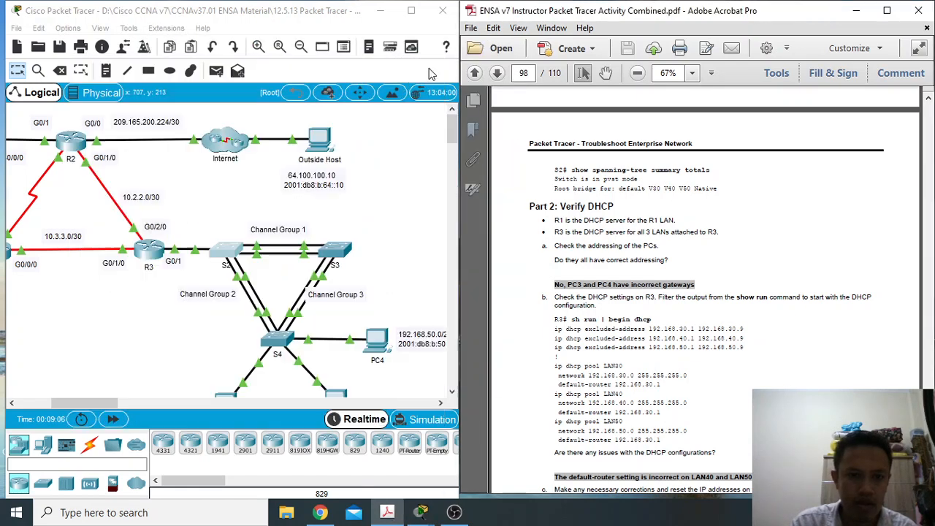
left_click(155, 258)
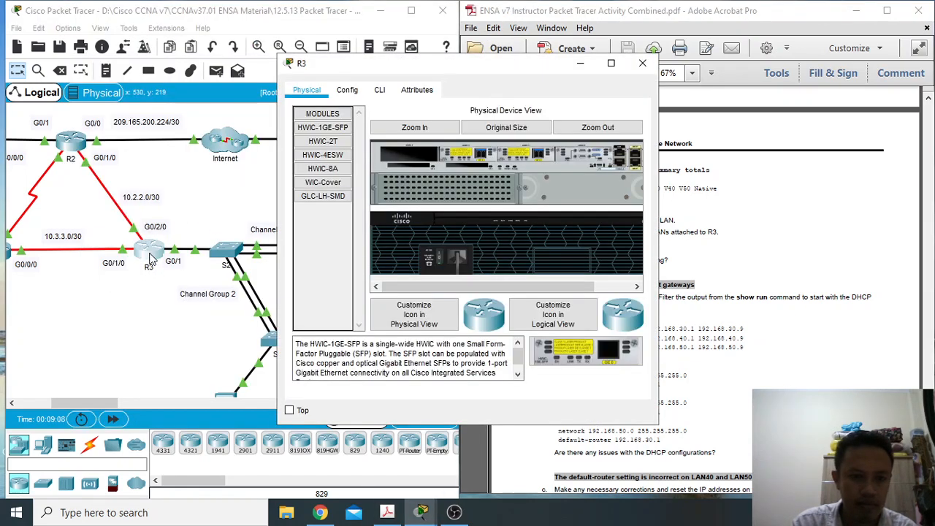
left_click_drag(394, 62, 208, 54)
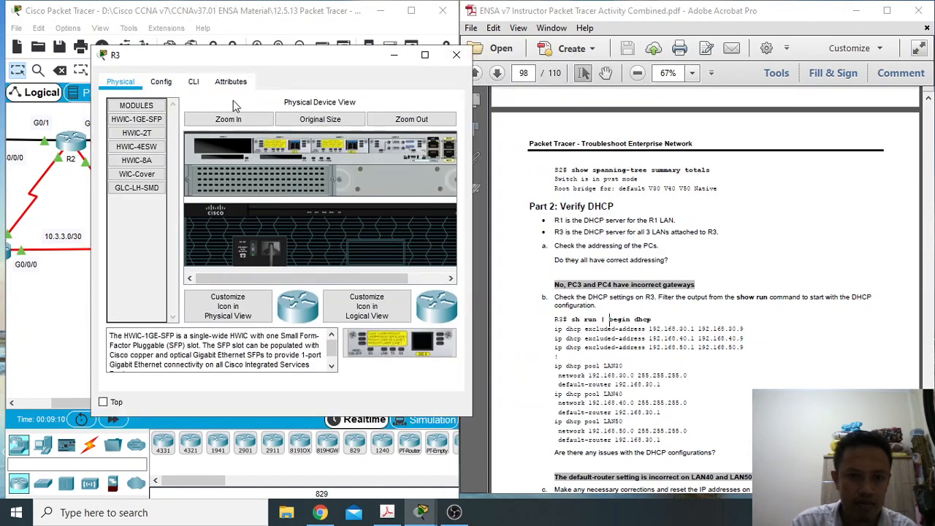
left_click(194, 82)
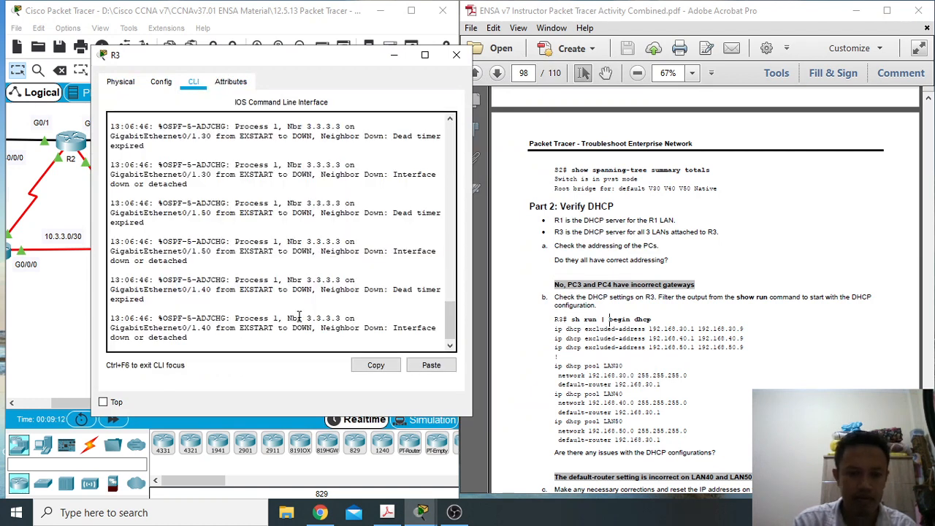
key("Return")
key("Return")
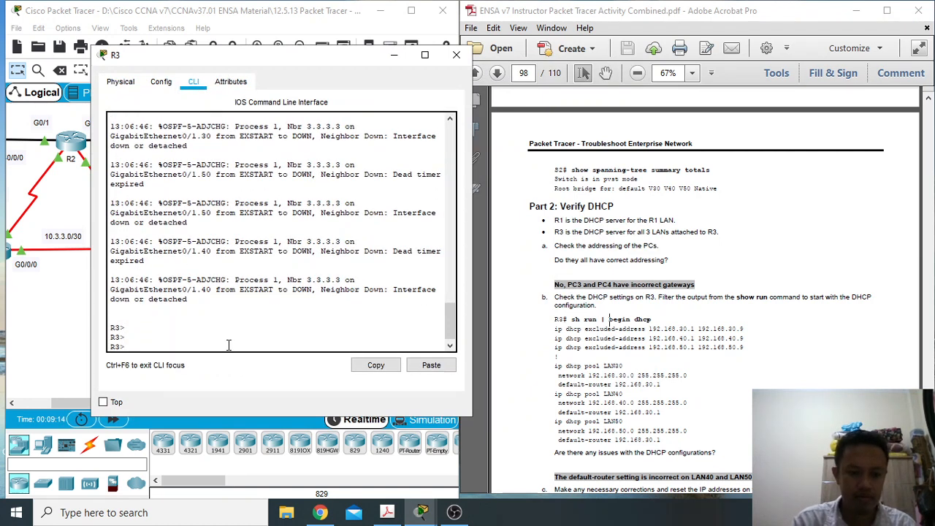
type("en")
key("Return")
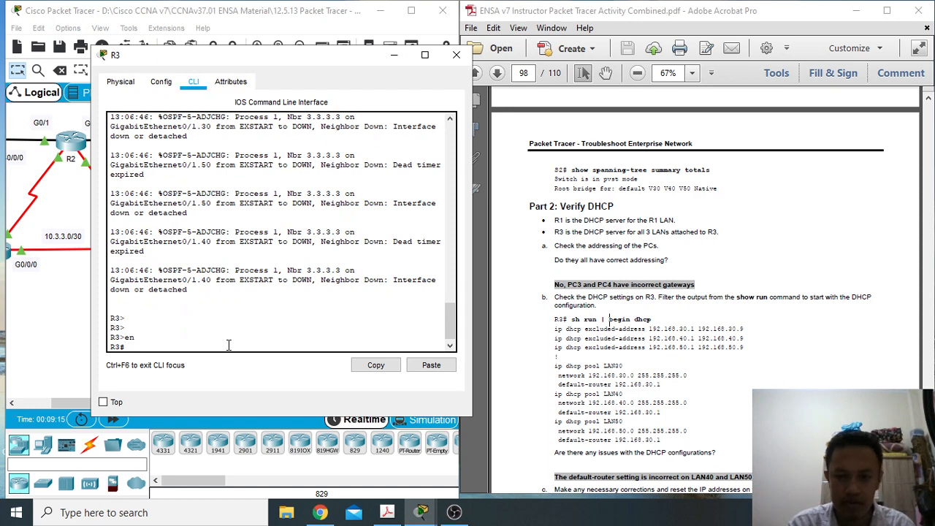
Run show run | begin dhcp on R3 to display its configuration starting from the DHCP settings.
type("s")
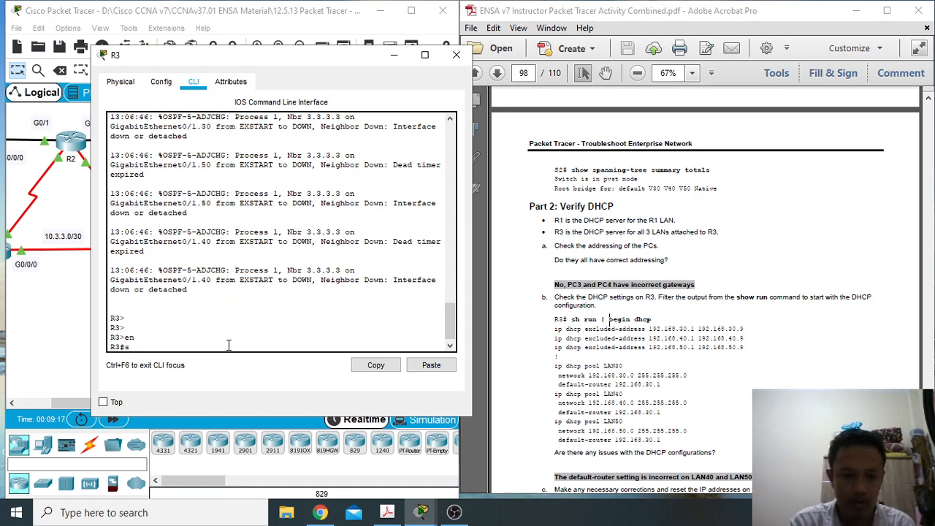
type("h")
key("Tab")
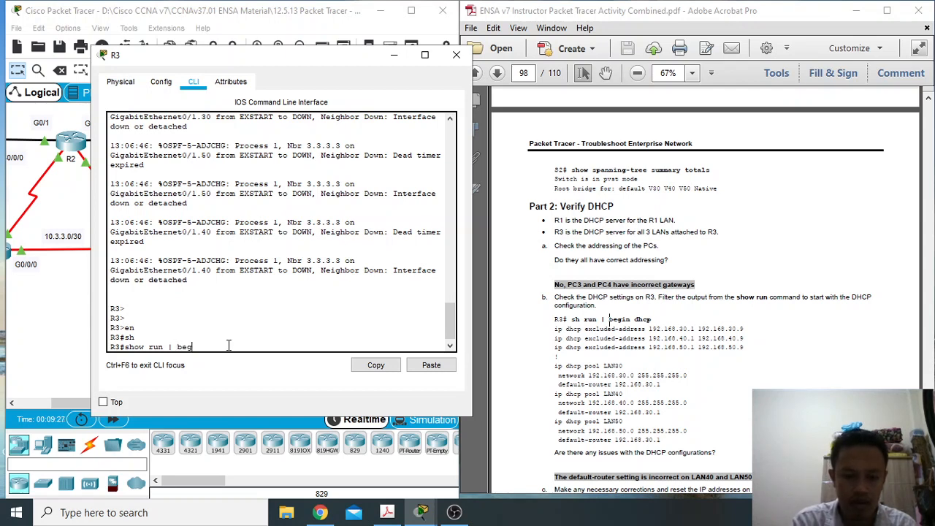
key("Tab")
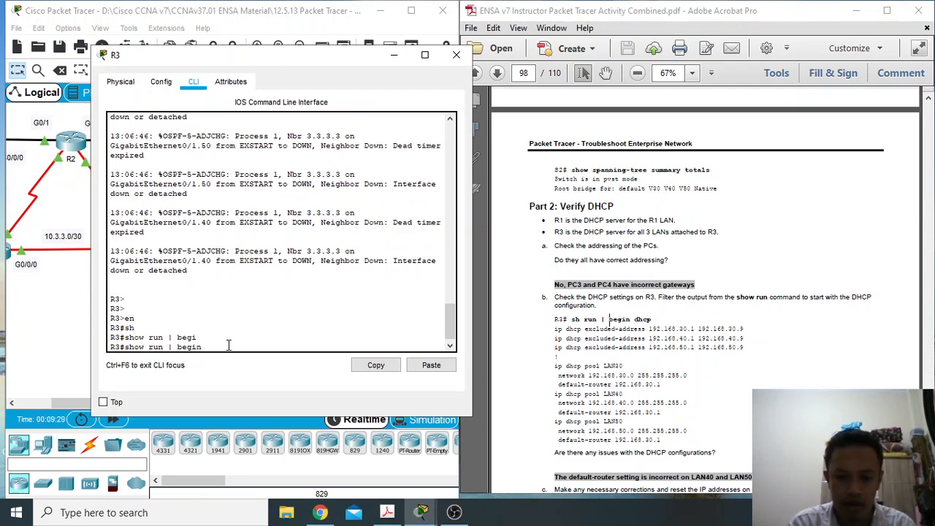
type("dhcp")
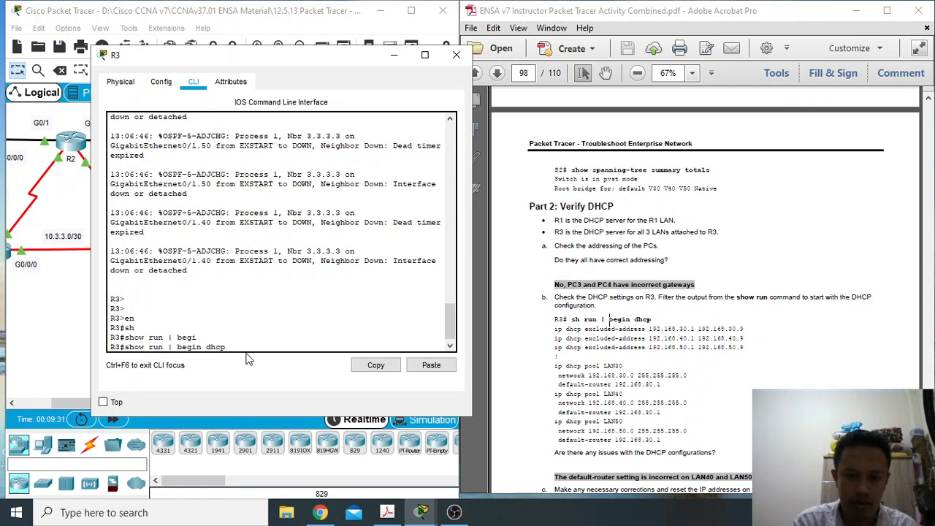
key("Return")
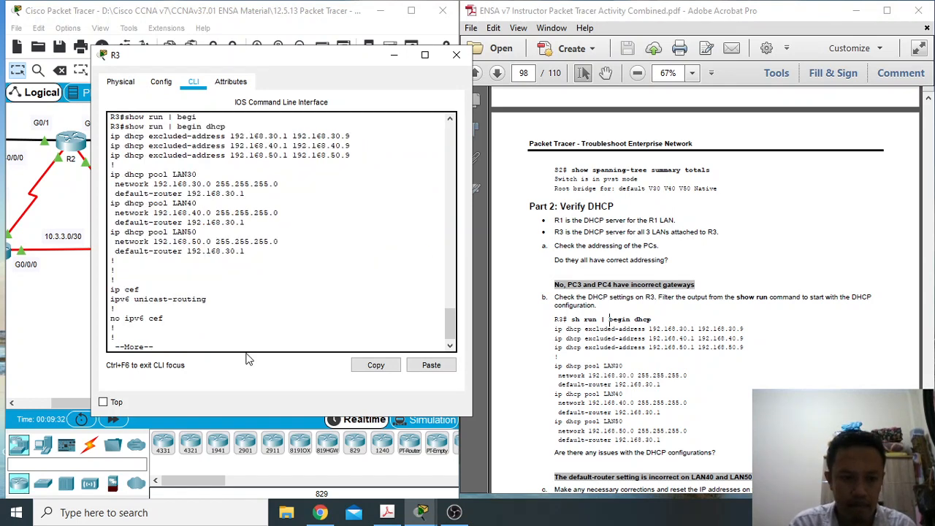
Page through the rest of R3's filtered running configuration until the privileged EXEC prompt returns.
key("Return")
key("Return")
key("Return")
key("Return")
key("Return")
key("Return")
key("Return")
key("Return")
key("Return")
key("Return")
key("Return")
key("Return")
key("Return")
key("Return")
key("Return")
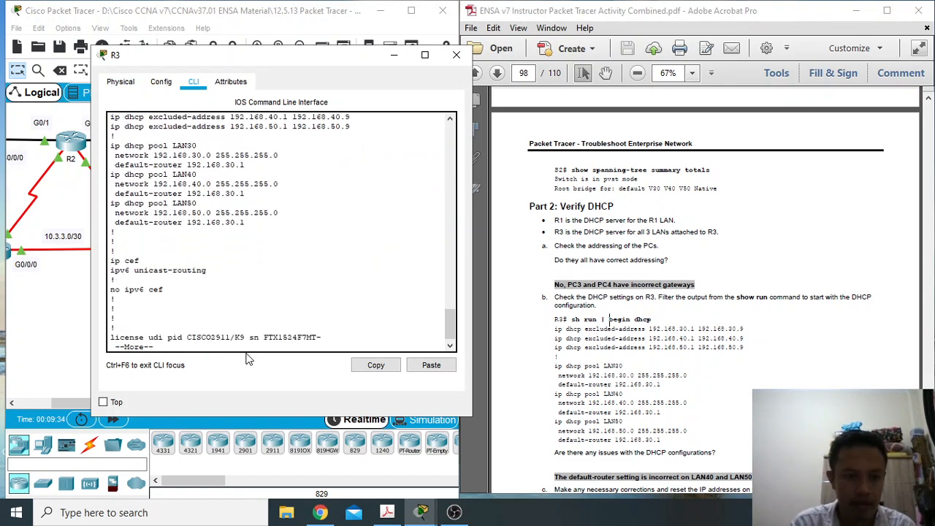
key("Return")
key("Return")
key("Return")
key("Return")
key("Return")
key("Return")
key("Return")
key("Return")
key("Return")
key("Return")
key("Return")
key("Return")
key("Return")
key("Return")
key("Return")
key("Return")
key("Return")
key("Return")
key("Return")
key("Return")
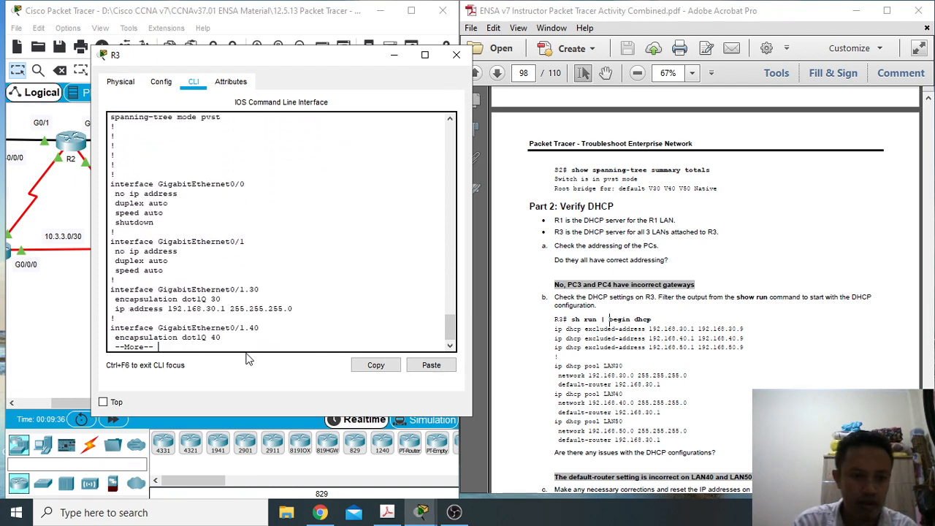
key("Return")
key("Return")
key("Return")
key("Return")
key("Return")
key("Return")
key("Return")
key("Return")
key("Return")
key("Return")
key("Return")
key("Return")
key("Return")
key("Return")
key("Return")
key("Return")
key("Return")
key("Return")
key("Return")
key("Return")
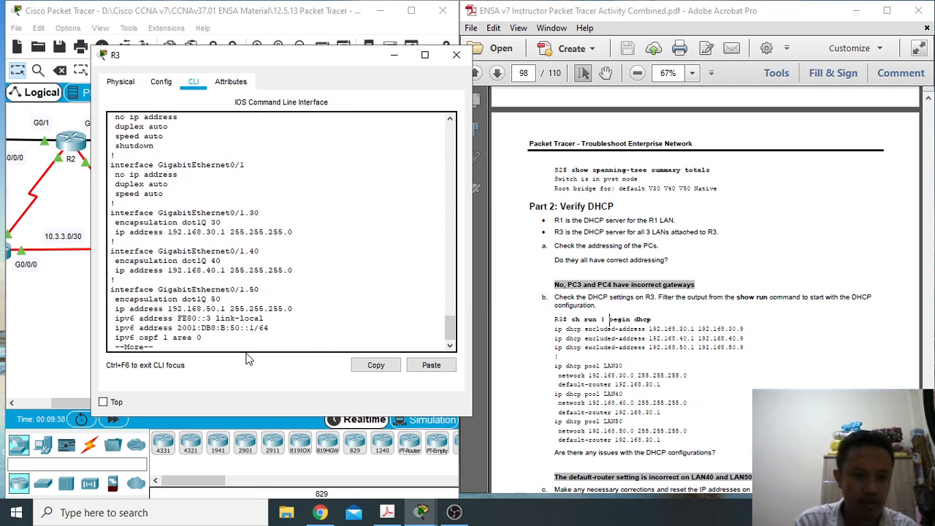
key("Return")
key("Return")
key("Return")
key("Return")
key("Return")
key("Return")
key("Return")
key("Return")
key("Return")
key("Return")
key("Return")
key("Return")
key("Return")
key("Return")
key("Return")
key("Return")
key("Return")
key("Return")
key("Return")
key("Return")
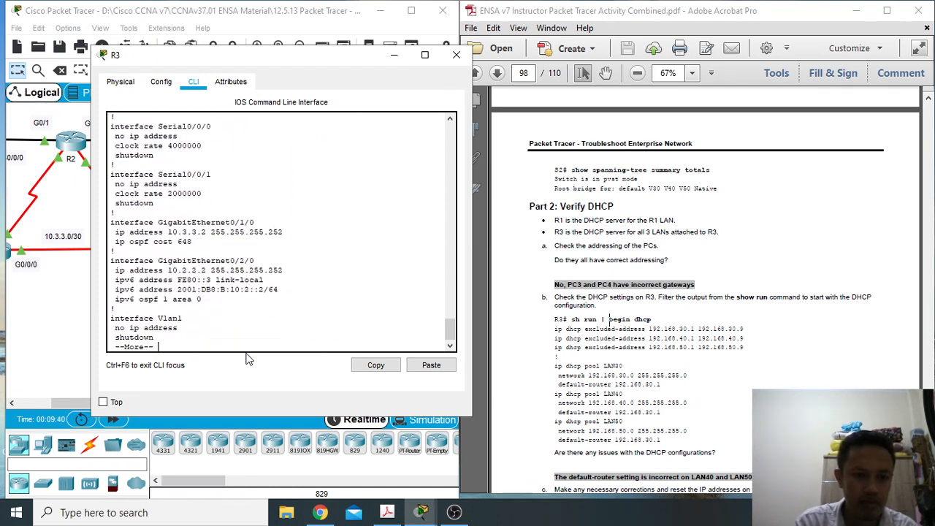
key("Return")
key("Return")
key("Return")
key("Return")
key("Return")
key("Return")
key("Return")
key("Return")
key("Return")
key("Return")
key("Return")
key("Return")
key("Return")
key("Return")
key("Return")
key("Return")
key("Return")
key("Return")
key("Return")
key("Return")
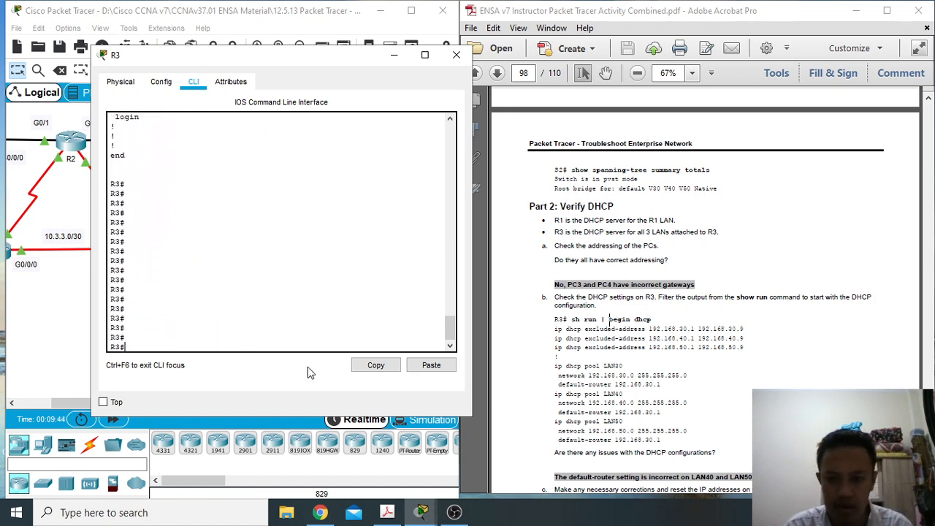
Examine the GigabitEthernet0/1.30, 0/1.40 and 0/1.50 subinterface entries in R3's configuration output alongside instruction b.
scroll(632, 431, "down", 1)
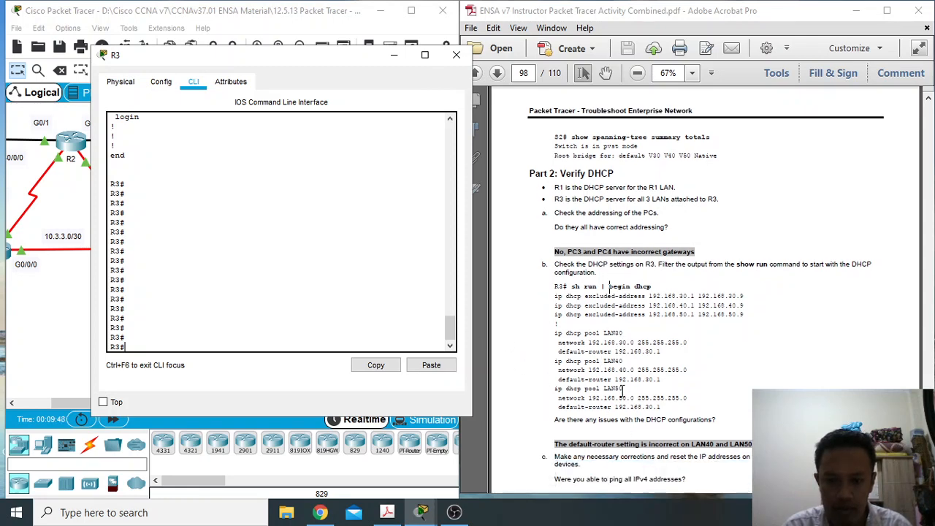
scroll(382, 288, "up", 5)
scroll(381, 289, "up", 10)
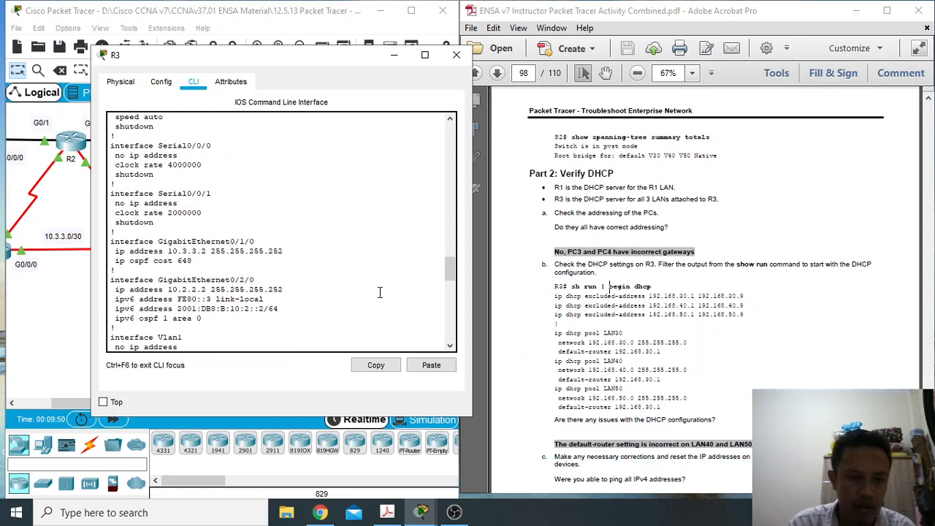
scroll(380, 293, "up", 4)
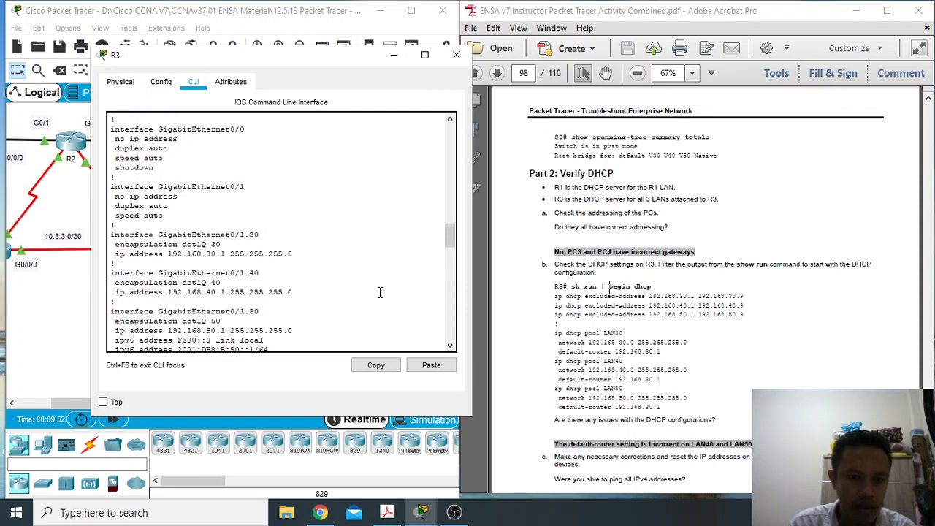
left_click_drag(242, 235, 270, 235)
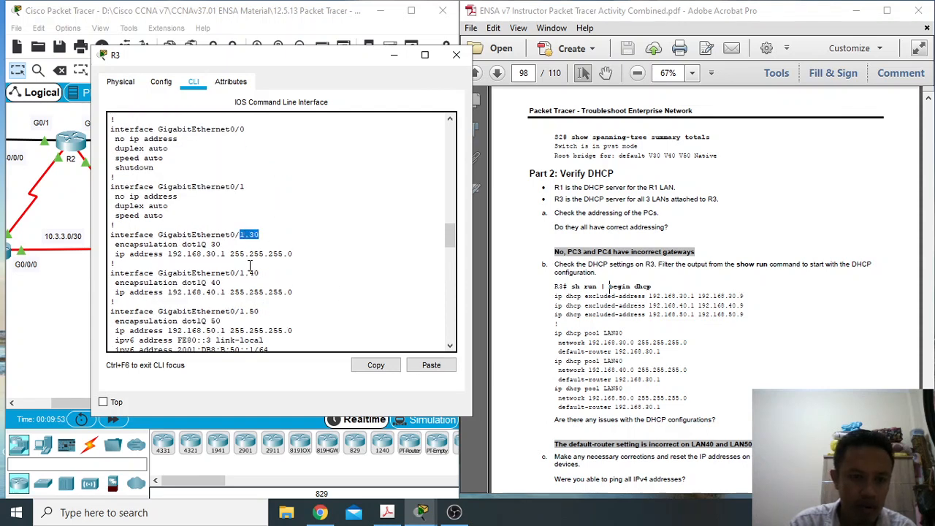
left_click_drag(249, 273, 266, 275)
left_click_drag(234, 312, 284, 314)
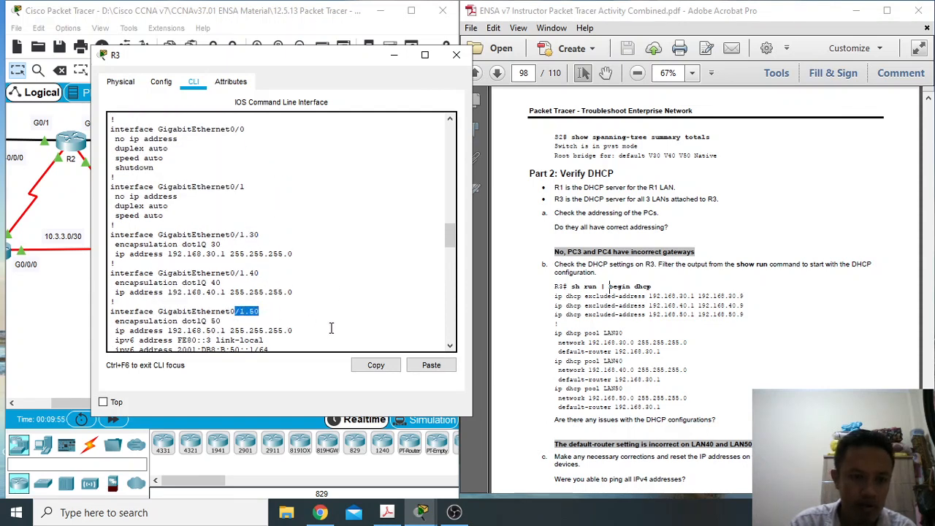
scroll(331, 328, "down", 15)
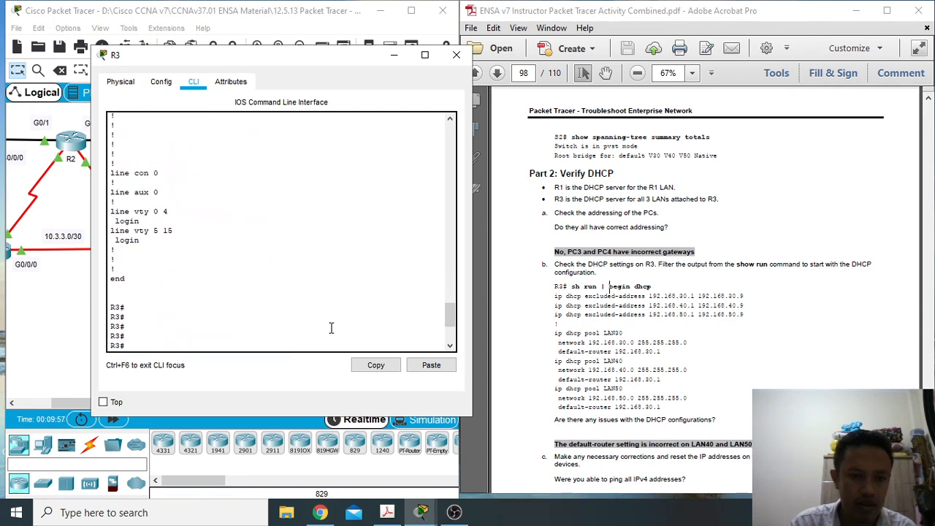
scroll(331, 328, "down", 5)
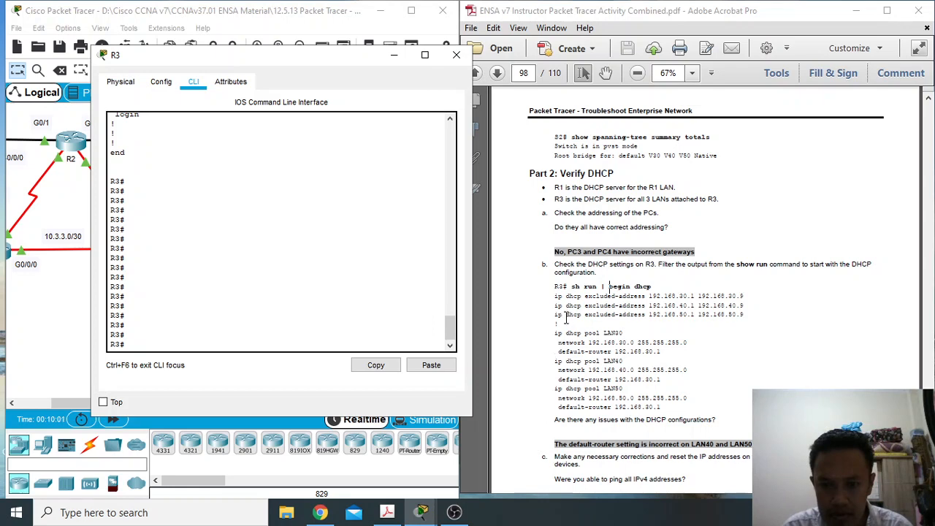
Compare the DHCP excluded-address lines in R3's filtered configuration output with the sample output in Part 2 instruction b.
left_click_drag(551, 290, 615, 294)
left_click(611, 298)
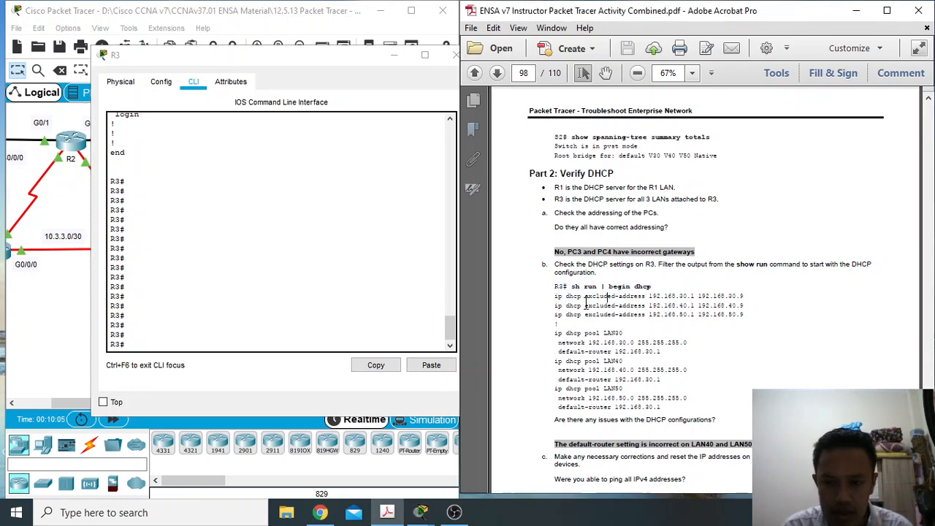
left_click_drag(553, 296, 749, 294)
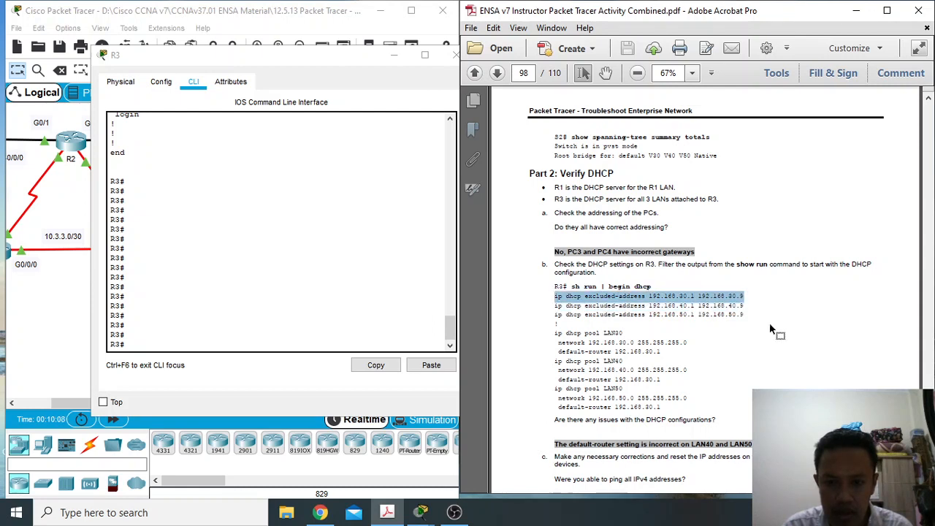
scroll(292, 286, "up", 15)
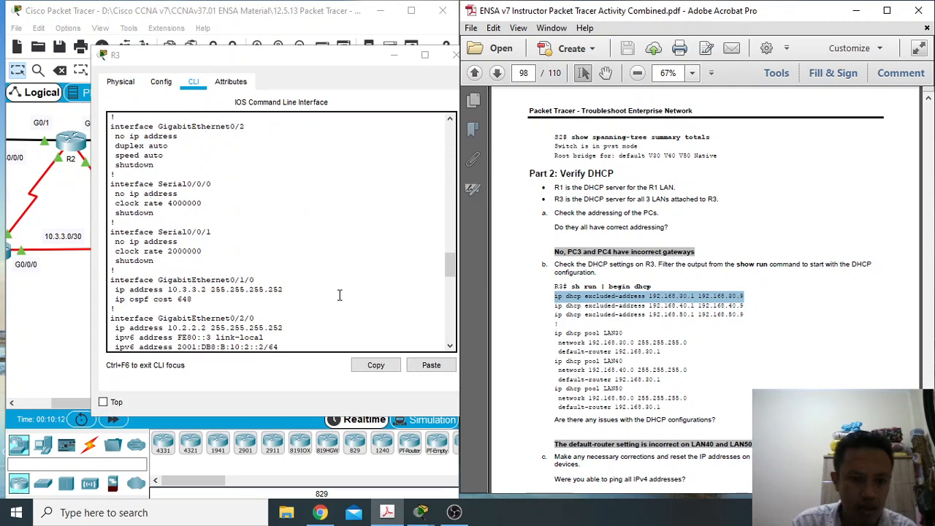
scroll(339, 295, "down", 5)
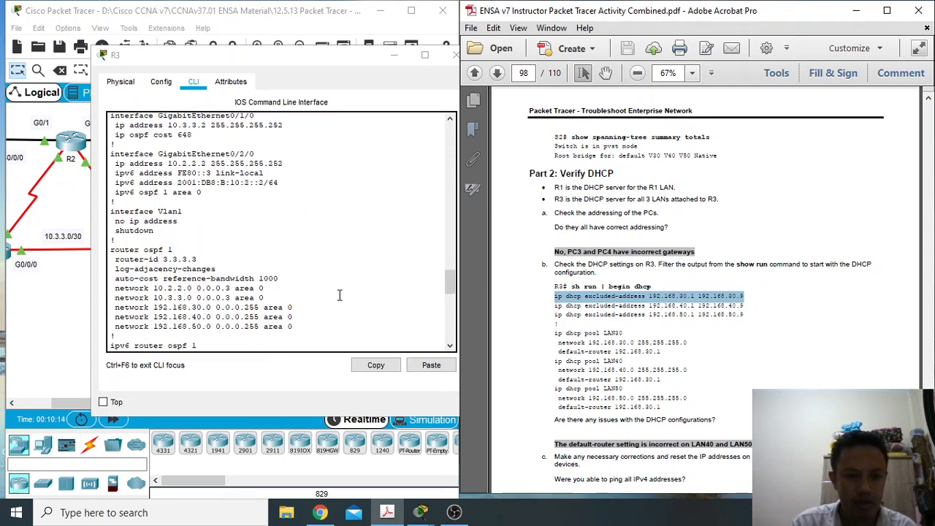
scroll(339, 295, "up", 1)
scroll(339, 295, "up", 9)
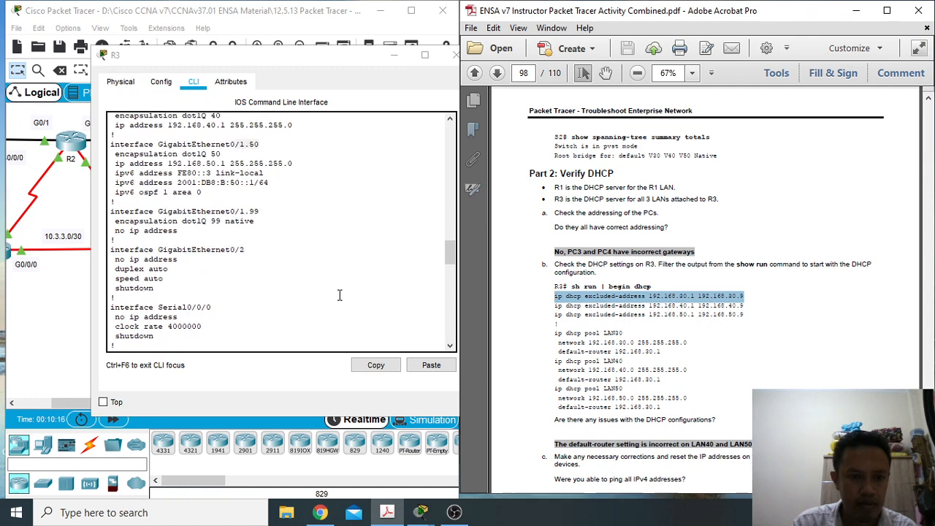
scroll(339, 295, "up", 6)
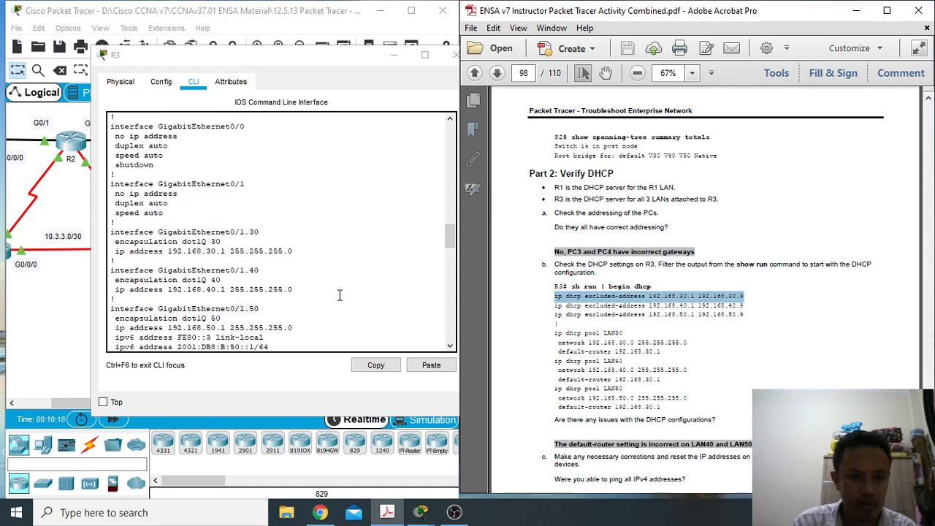
scroll(339, 295, "up", 12)
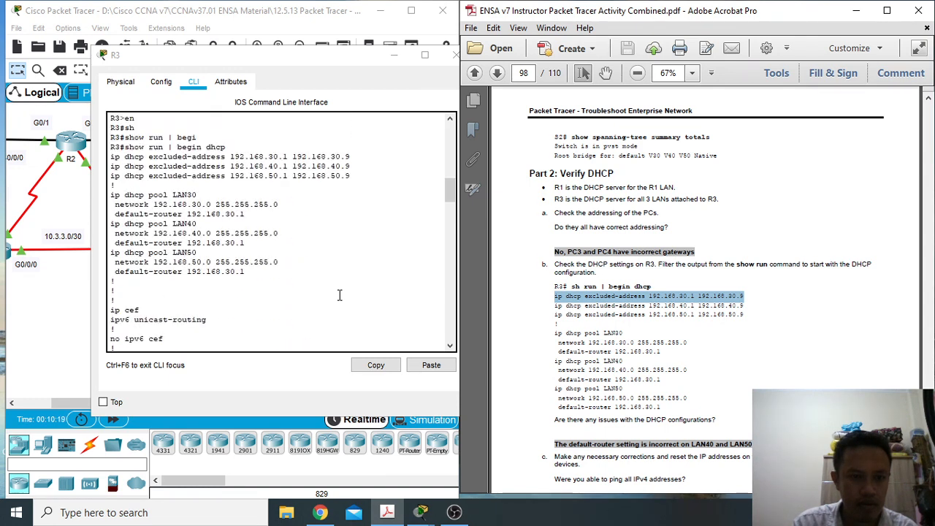
left_click_drag(111, 157, 358, 175)
Run show ip route ospf on R3, using the command copied from Part 3 instruction a.
scroll(838, 342, "down", 2)
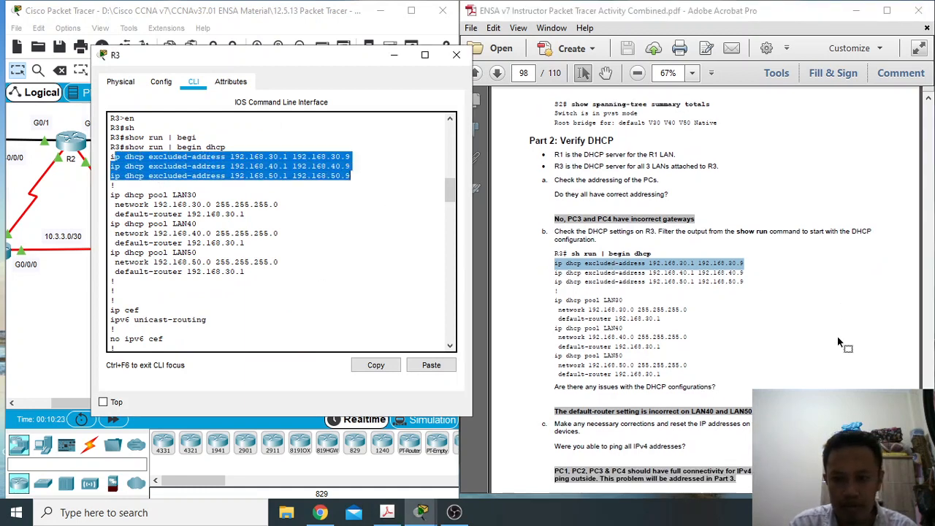
scroll(838, 341, "down", 3)
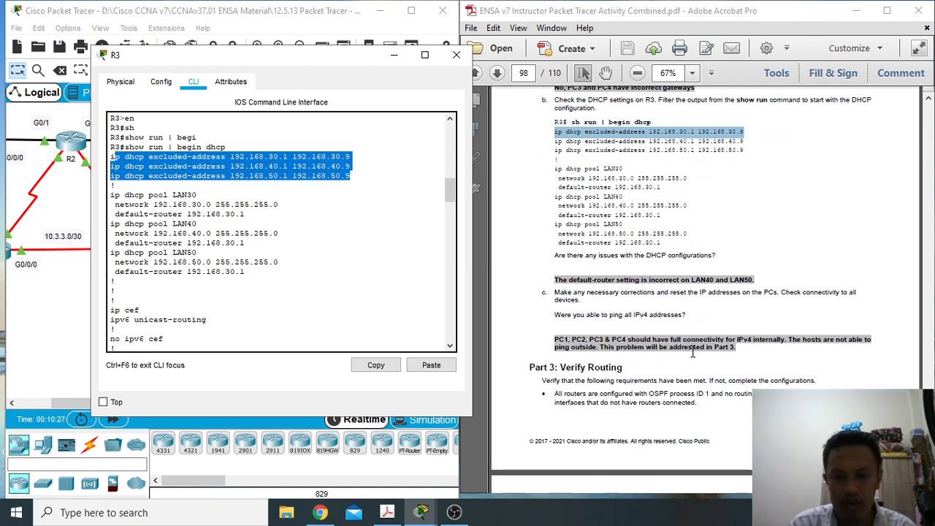
scroll(692, 349, "down", 1)
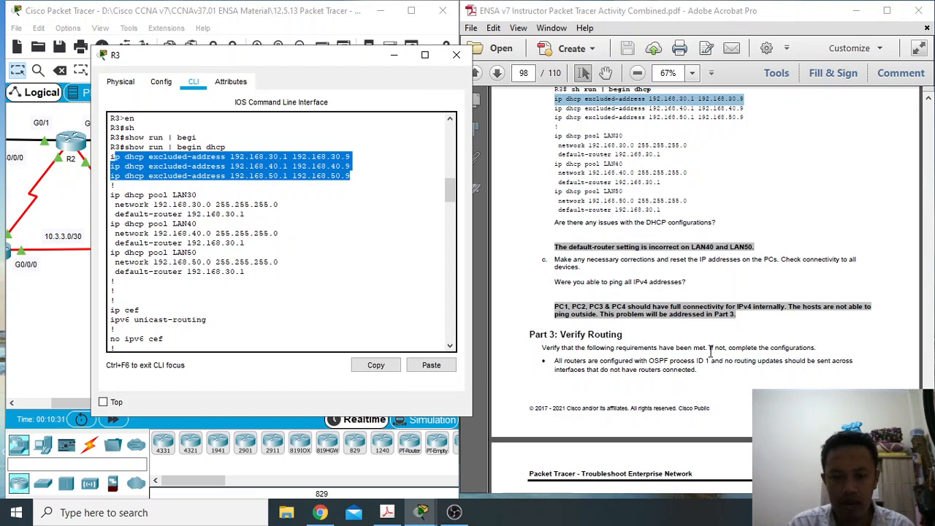
scroll(724, 376, "down", 3)
scroll(724, 376, "down", 3)
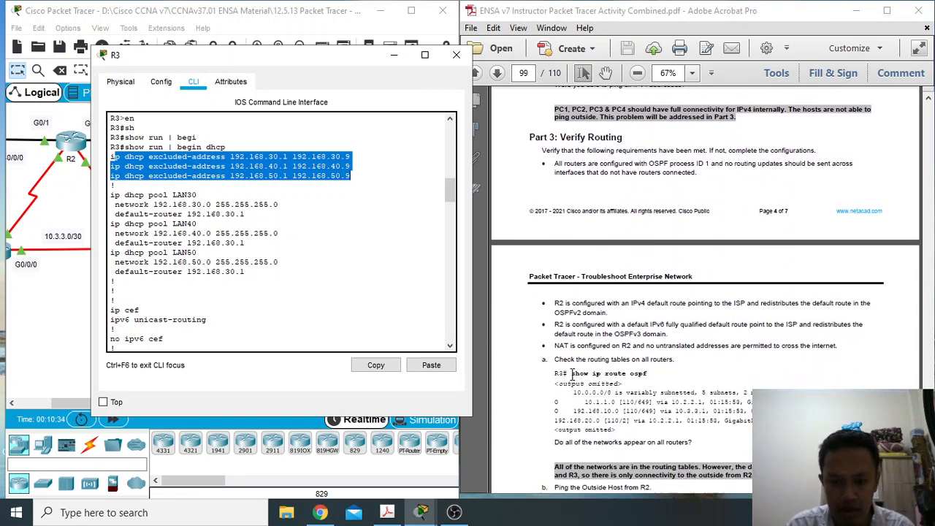
left_click_drag(572, 373, 647, 374)
key("ctrl+c")
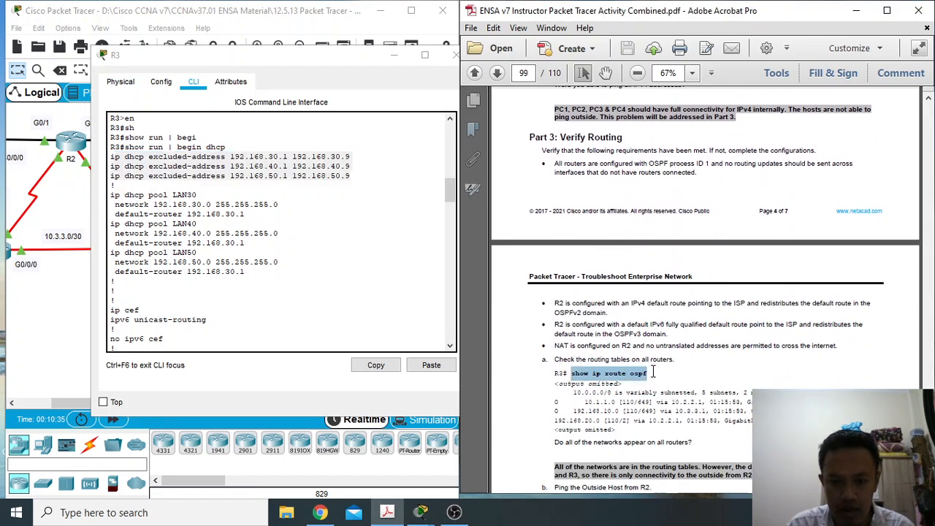
left_click(428, 337)
scroll(286, 346, "down", 10)
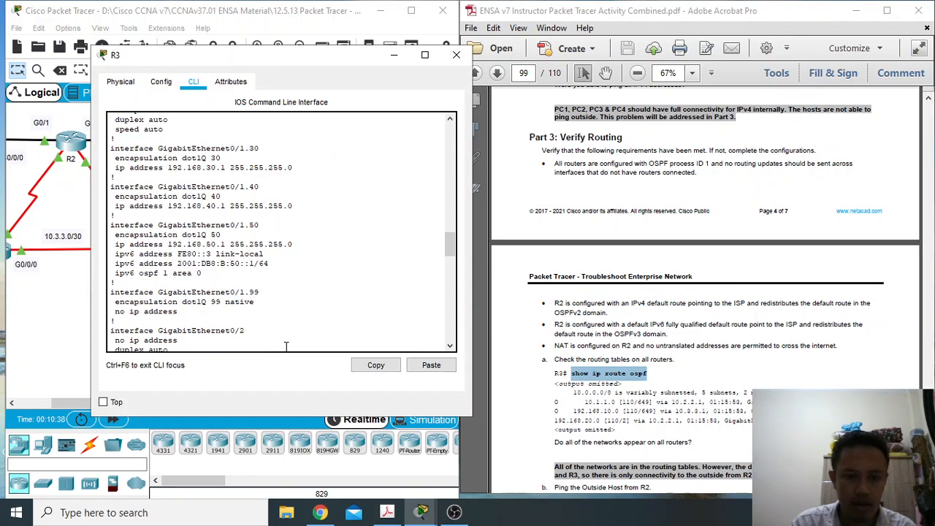
scroll(286, 346, "down", 10)
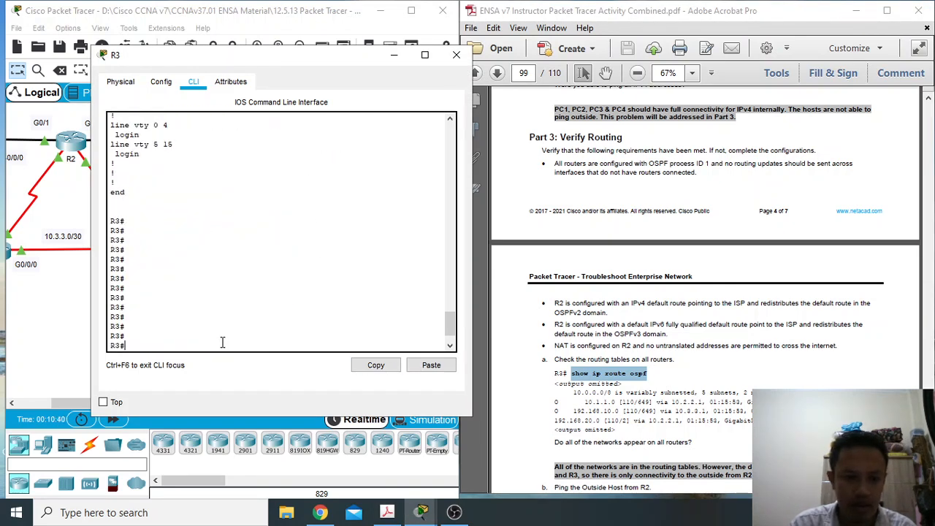
left_click(431, 365)
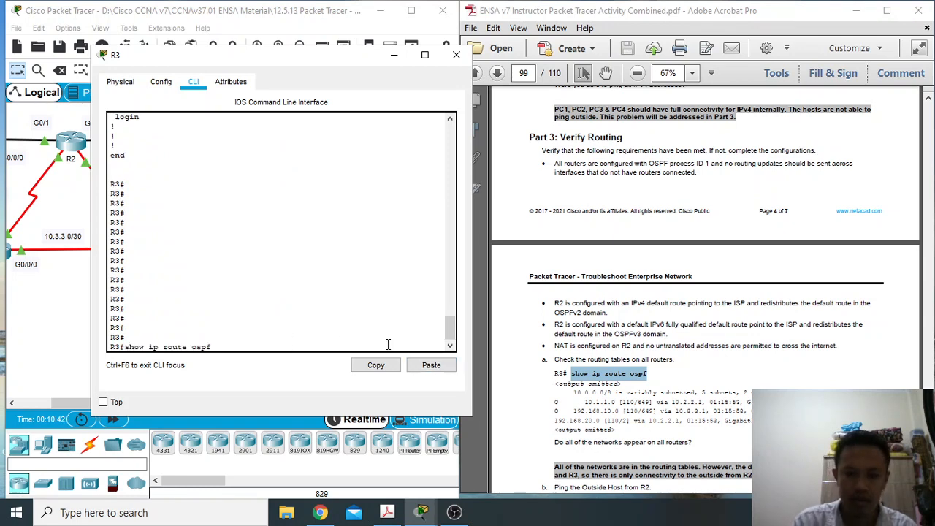
key("Return")
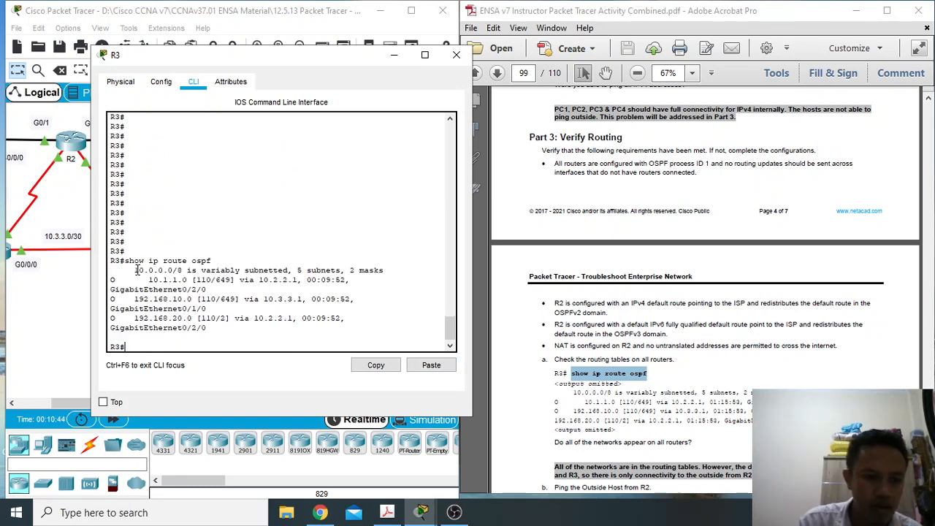
Compare the OSPF routes listed on R3 with the sample routing table in Part 3 instruction a.
left_click_drag(134, 270, 401, 327)
left_click_drag(120, 270, 198, 276)
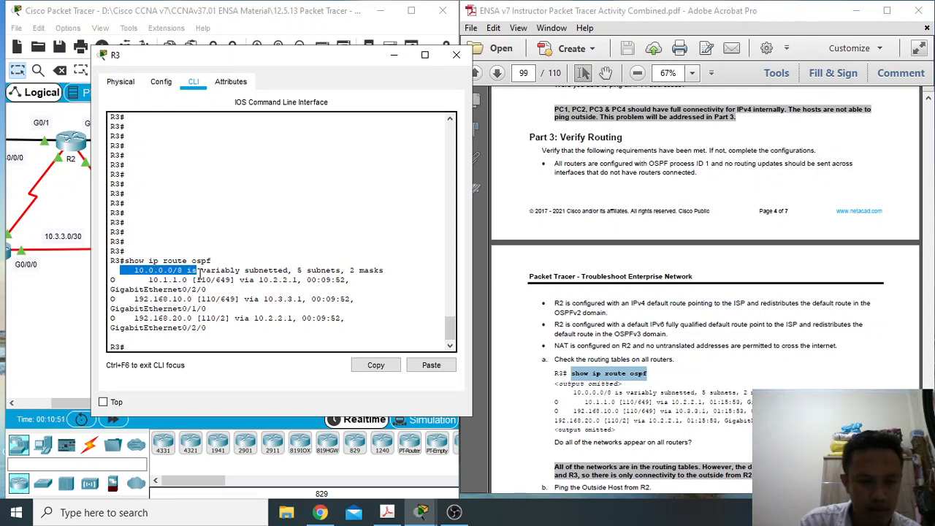
left_click_drag(200, 270, 207, 272)
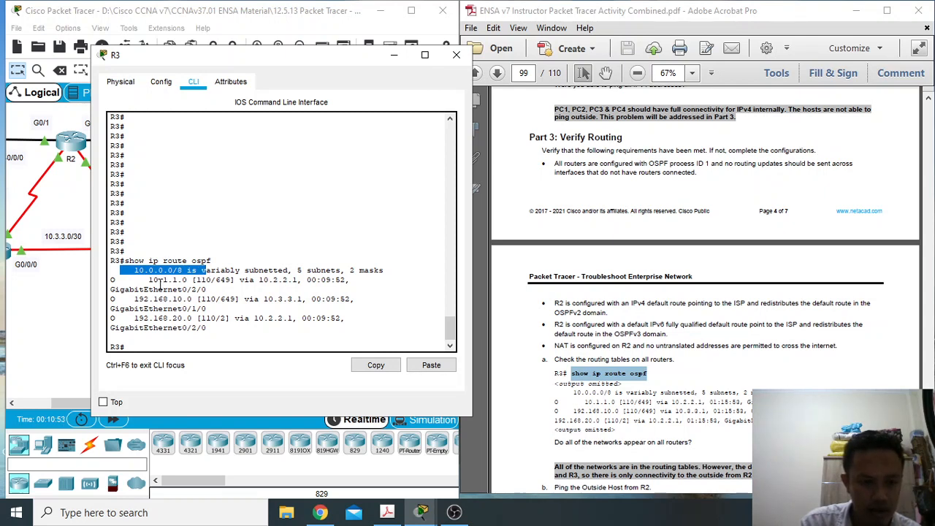
left_click_drag(125, 299, 264, 291)
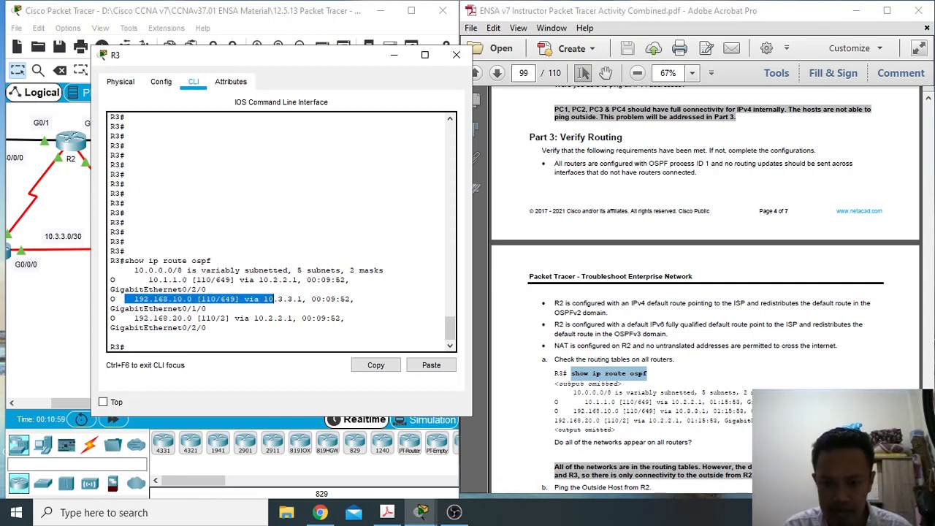
scroll(706, 289, "up", 1)
scroll(705, 289, "down", 3)
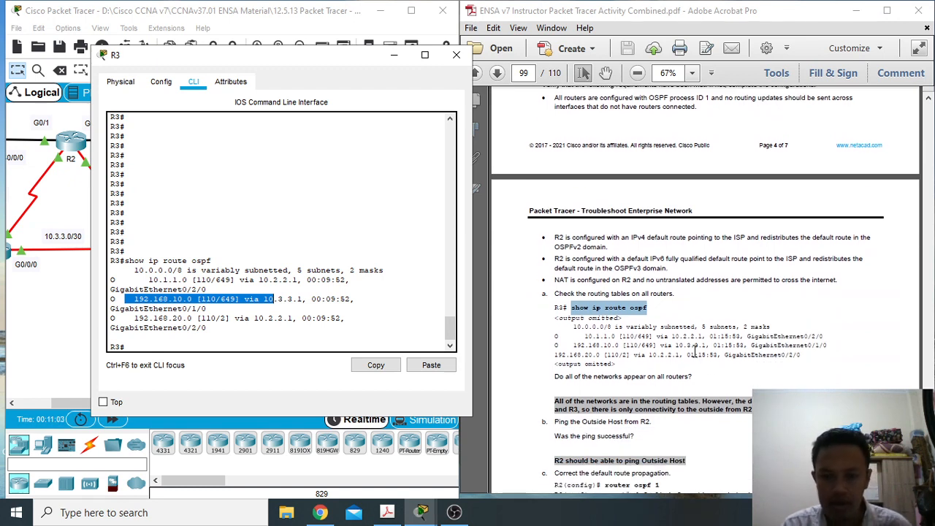
Run show ip route ospf on R3 again and examine the latest route entries.
right_click(608, 311)
left_click(629, 316)
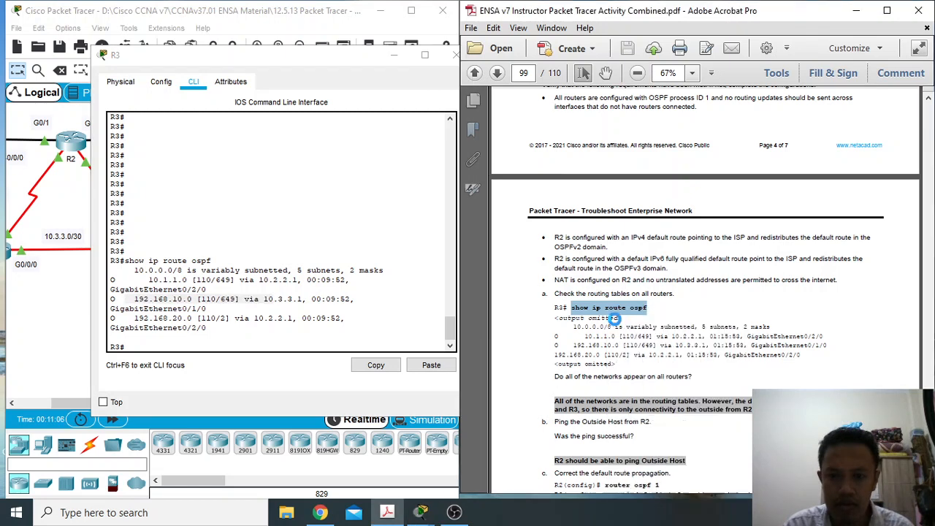
left_click(156, 344)
right_click(155, 342)
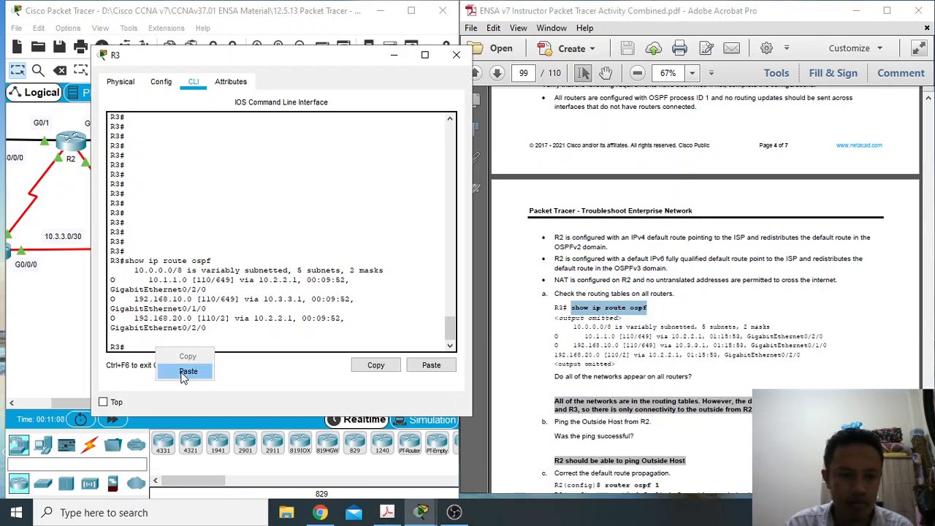
left_click(182, 373)
key("Return")
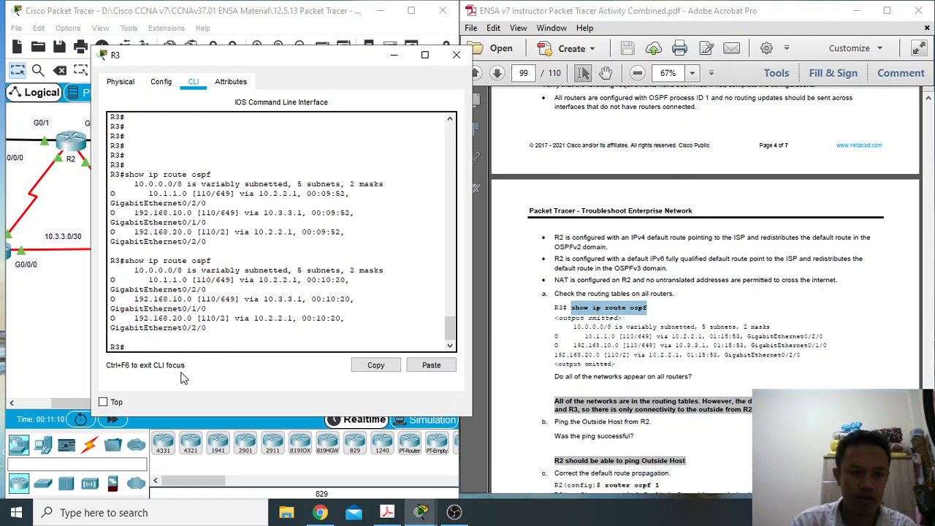
left_click_drag(139, 279, 385, 315)
left_click(385, 315)
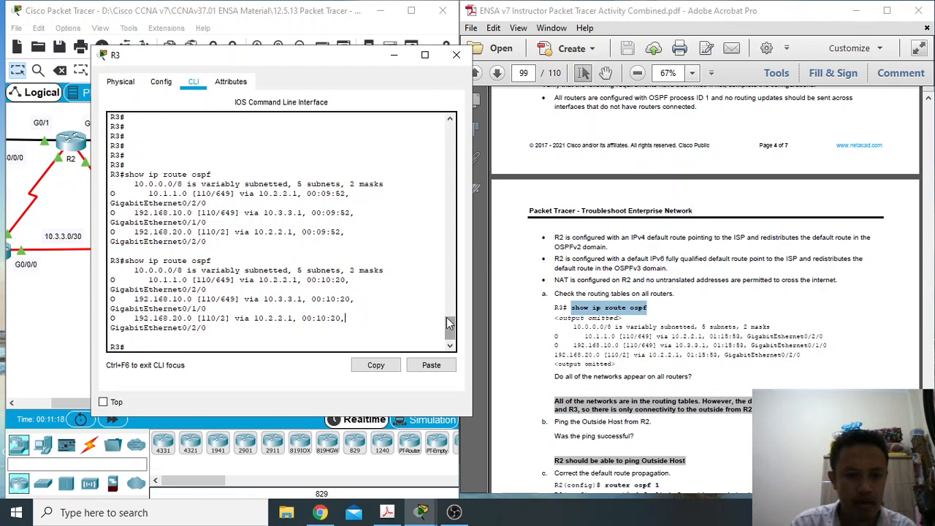
Close the R3 window and open R2's command line beside the default route propagation commands in instruction c.
scroll(678, 365, "down", 4)
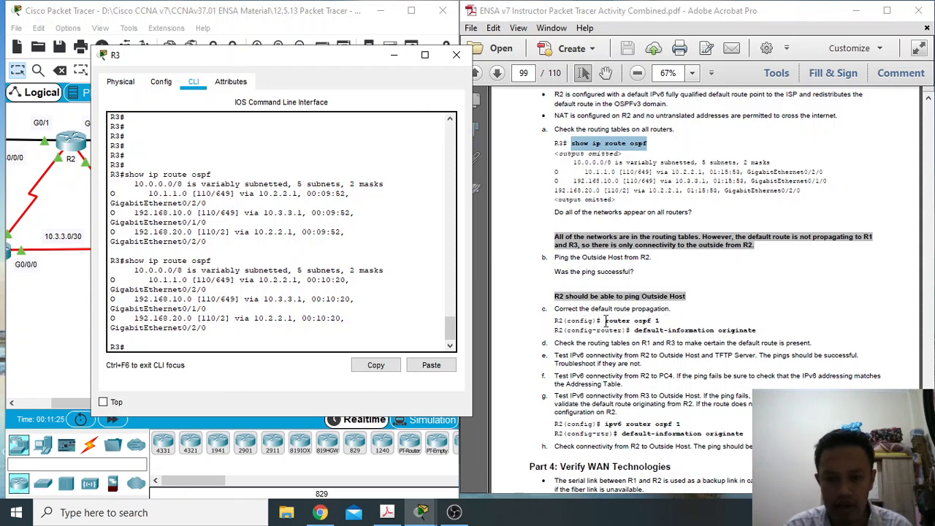
left_click_drag(605, 319, 661, 321)
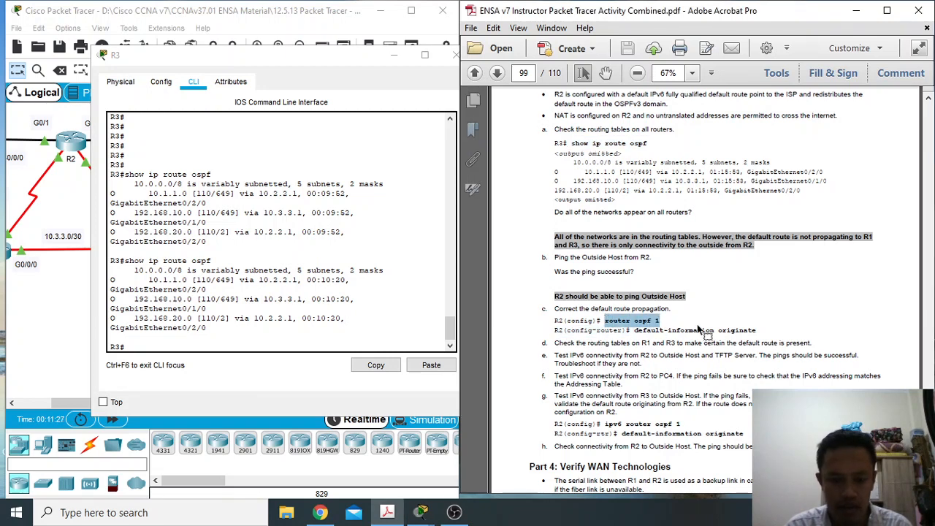
left_click(269, 337)
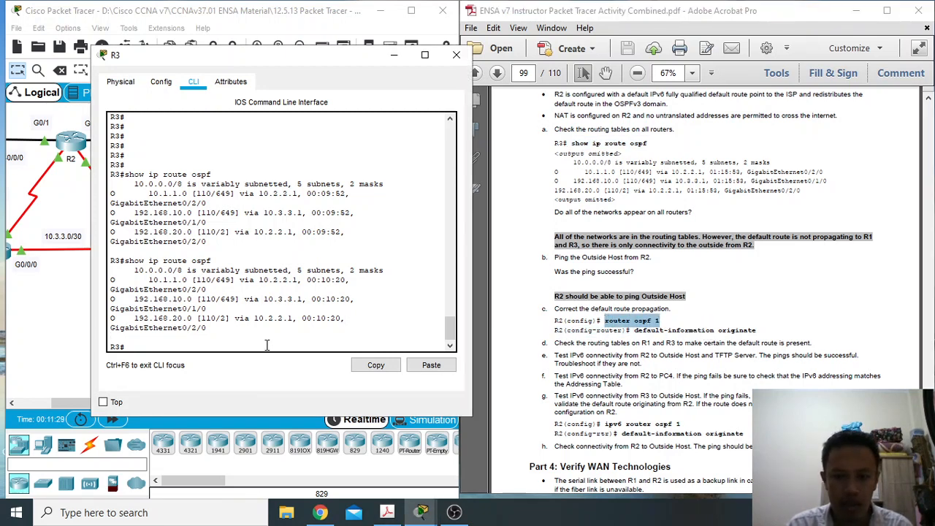
left_click(456, 55)
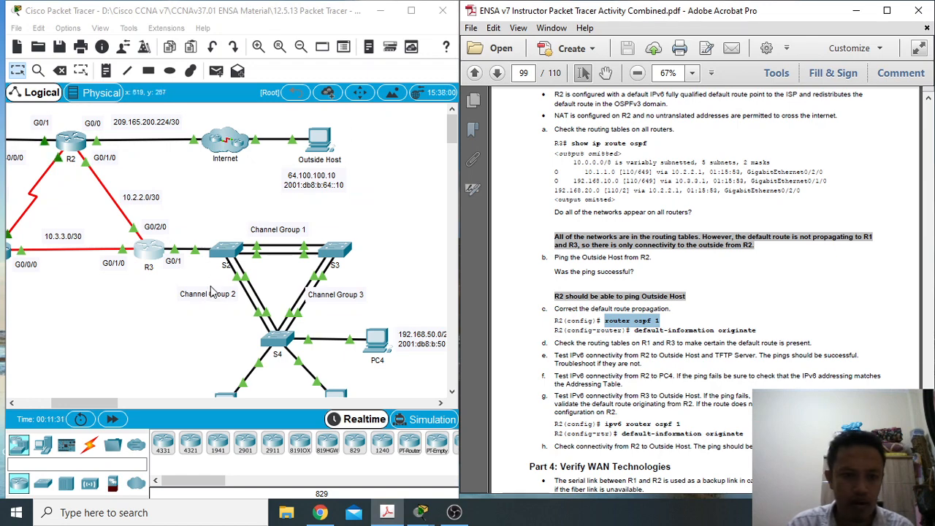
left_click(73, 141)
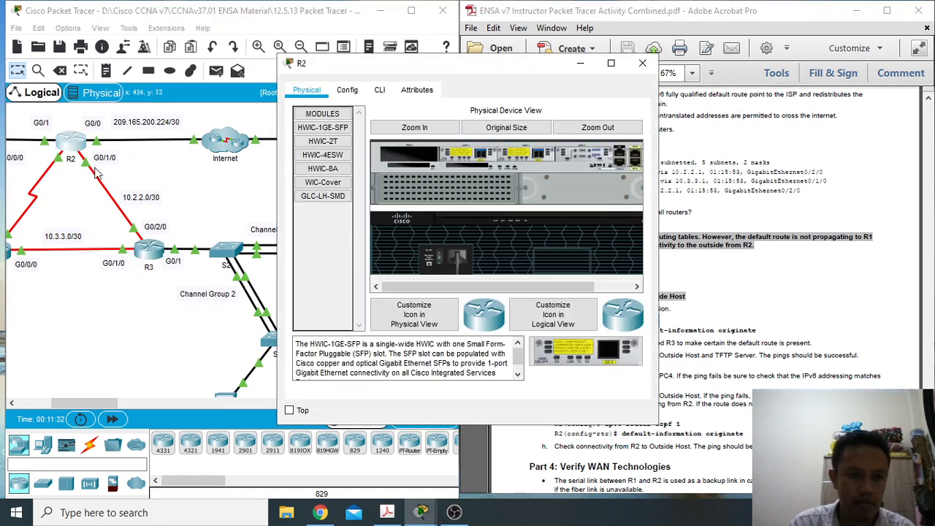
left_click(379, 89)
left_click_drag(431, 69, 247, 42)
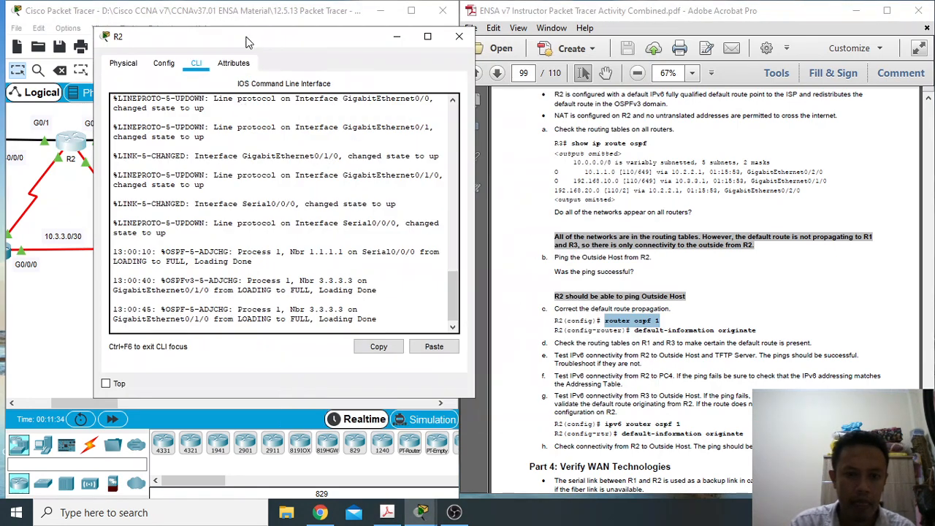
Enter global configuration mode on R2 with en and conf t.
key("Return")
key("Return")
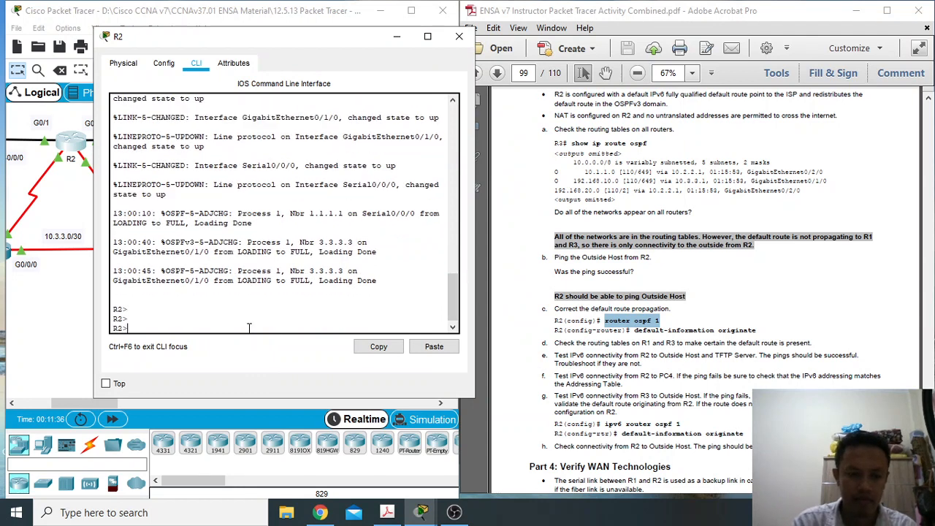
type("en")
key("Return")
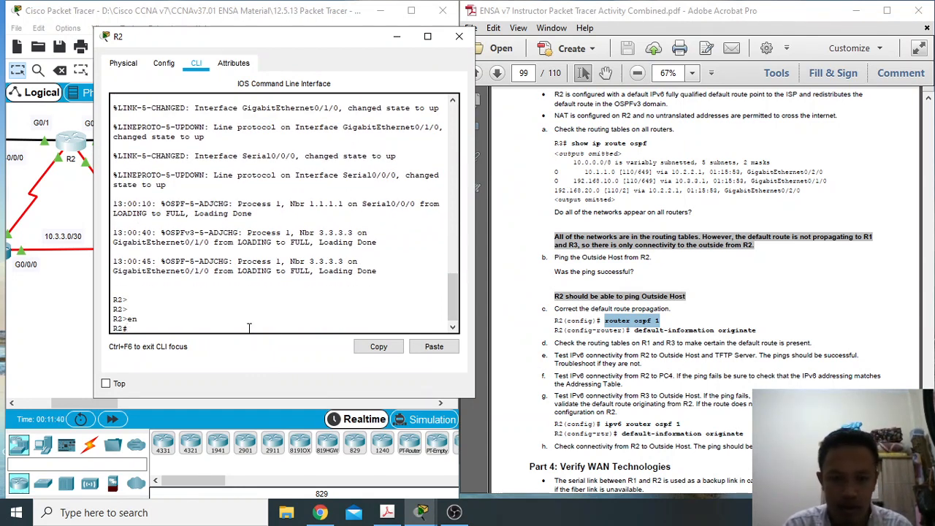
type("conf t")
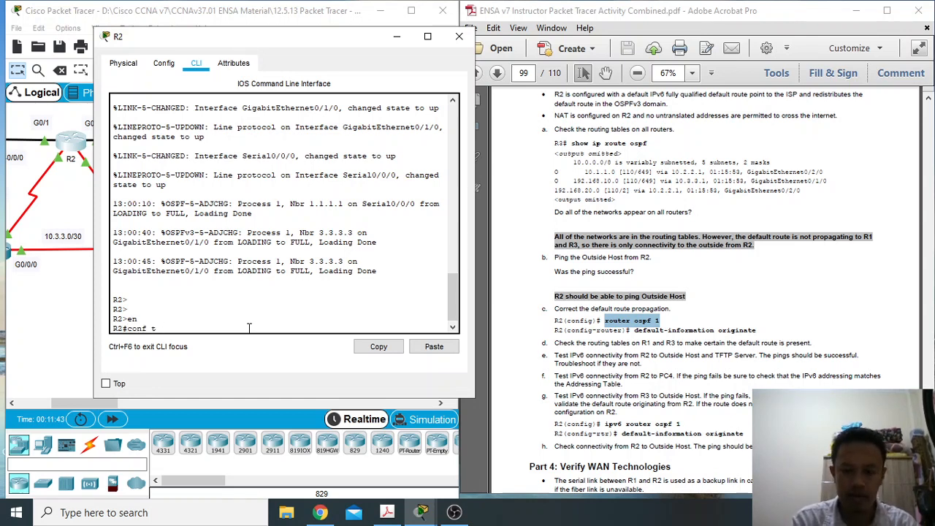
key("Return")
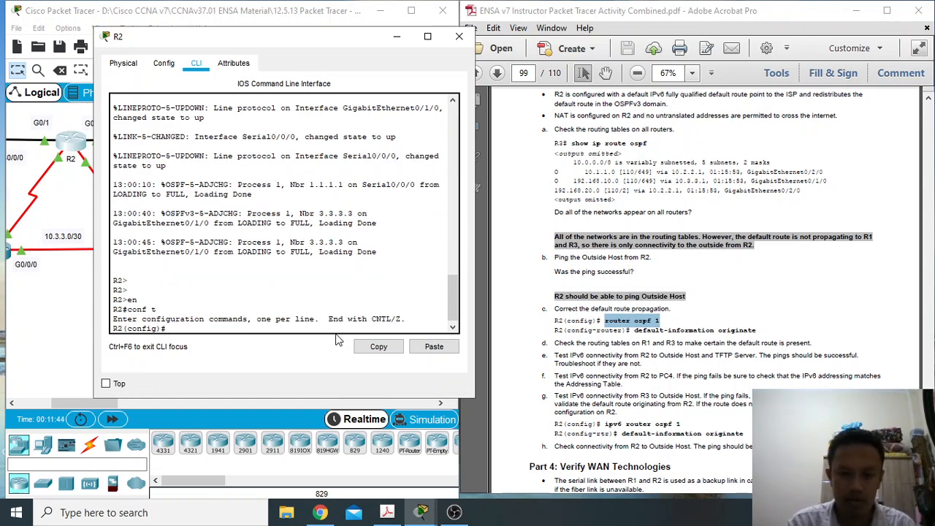
Enter OSPF process 1 configuration on R2 with router ospf 1 from Part 3 instruction c.
right_click(650, 332)
left_click(666, 336)
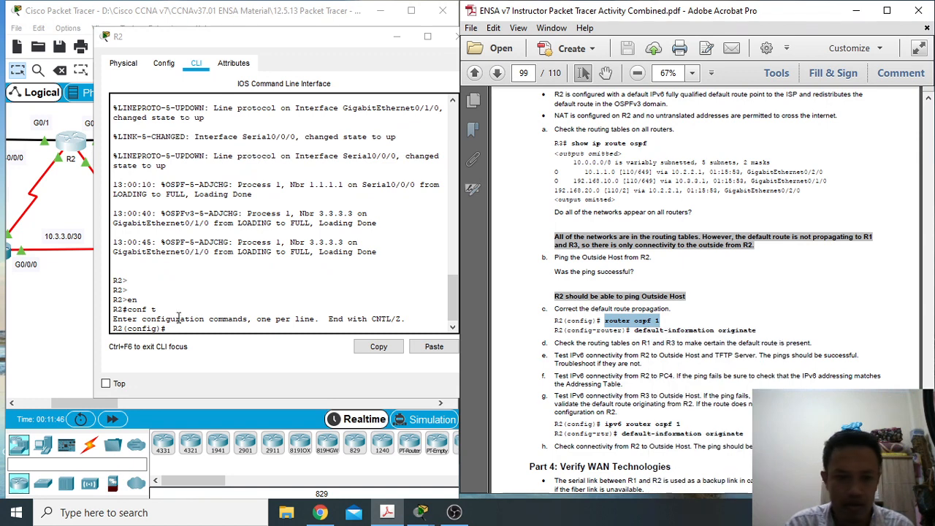
left_click(170, 338)
right_click(175, 337)
left_click(203, 353)
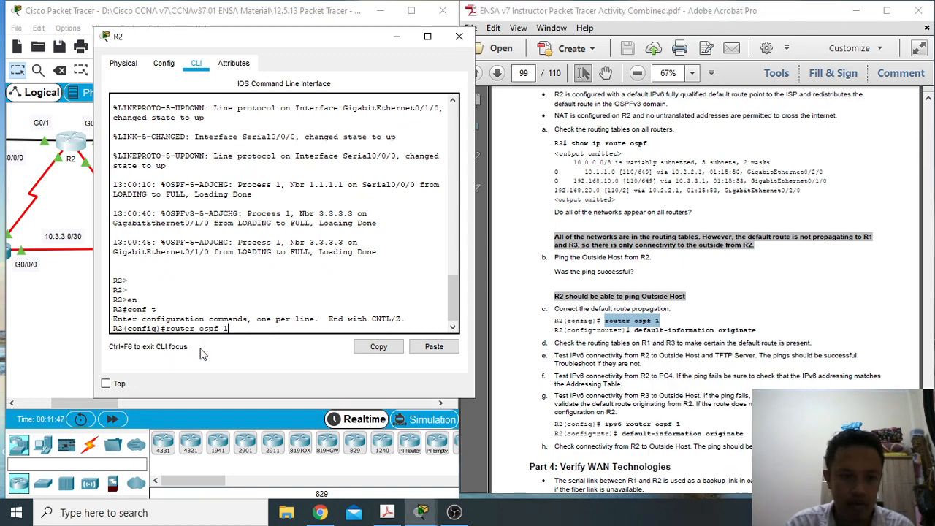
key("Return")
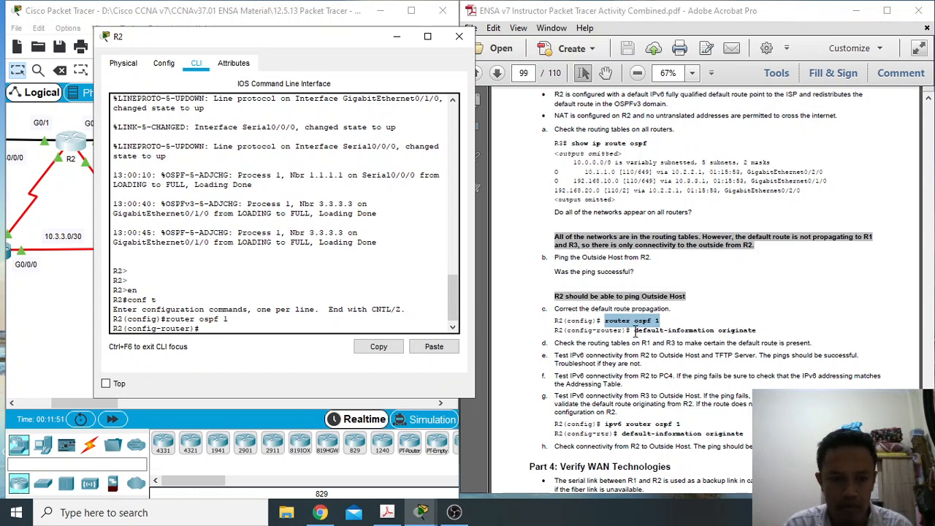
Enable default route propagation in R2's OSPF process 1 with default-information originate.
left_click_drag(635, 331, 745, 326)
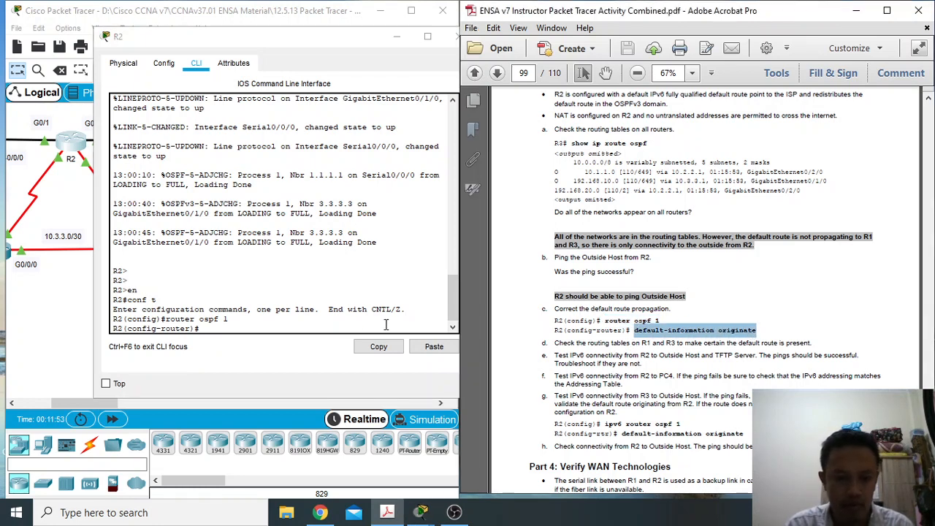
left_click(317, 328)
right_click(319, 333)
left_click(348, 355)
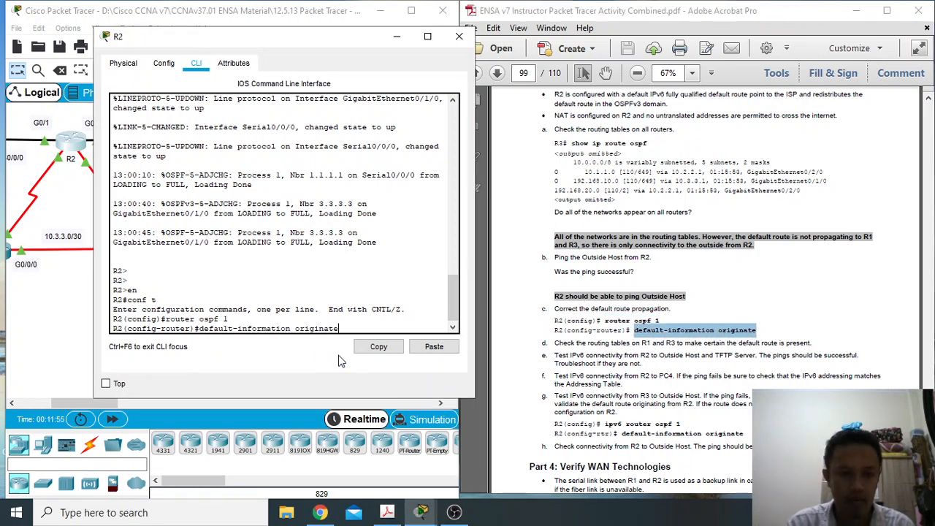
key("Return")
Exit OSPF router configuration on R2 and enter IPv6 OSPF process 1 with ipv6 router ospf 1 from instruction g.
scroll(646, 368, "down", 1)
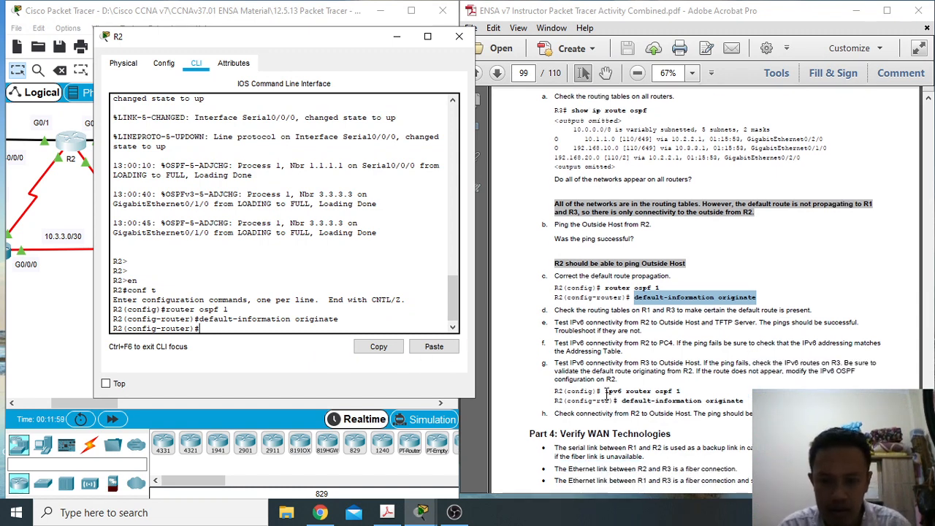
left_click_drag(657, 391, 681, 392)
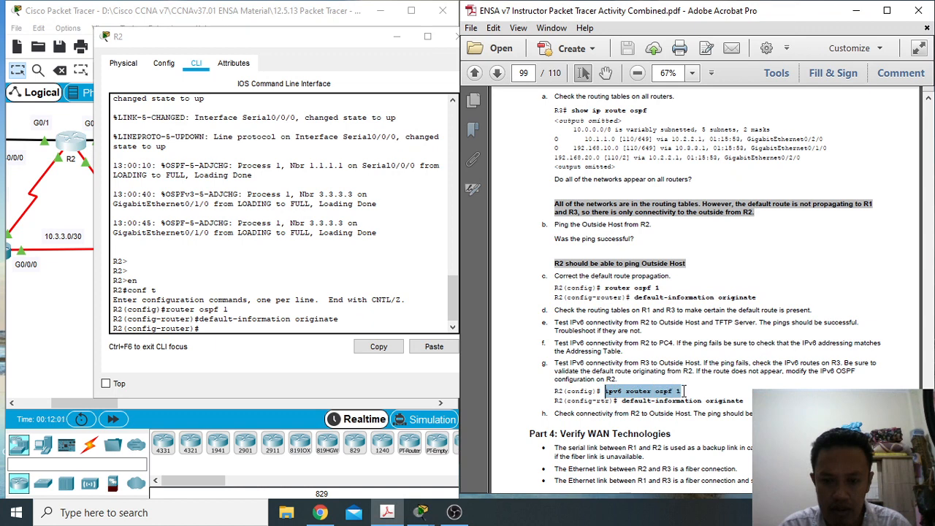
left_click(211, 328)
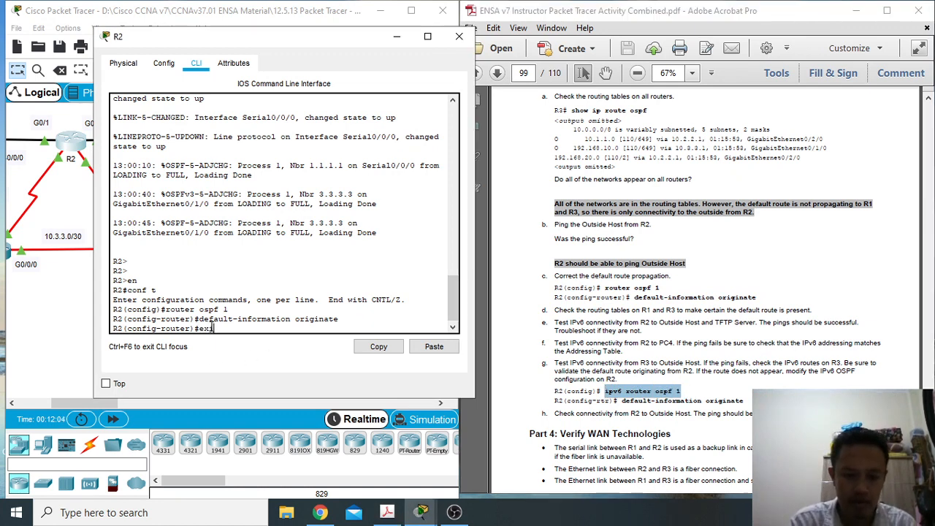
type("exit")
key("Return")
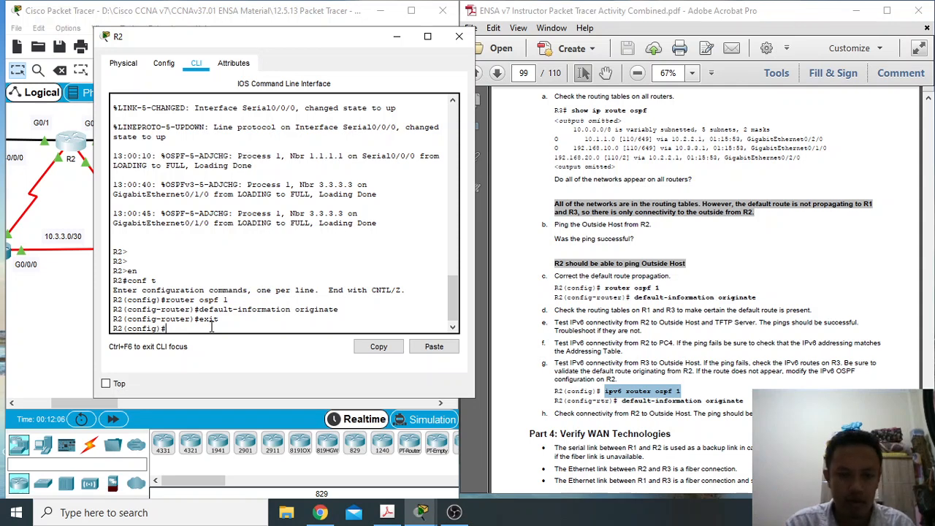
left_click(439, 351)
key("Return")
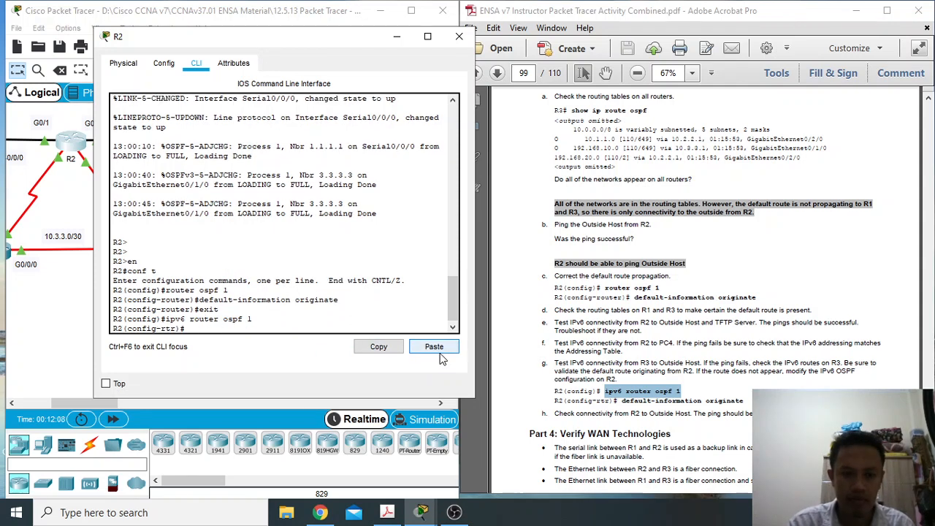
Apply default-information originate from instruction g to R2's IPv6 OSPF process 1.
left_click_drag(621, 401, 744, 402)
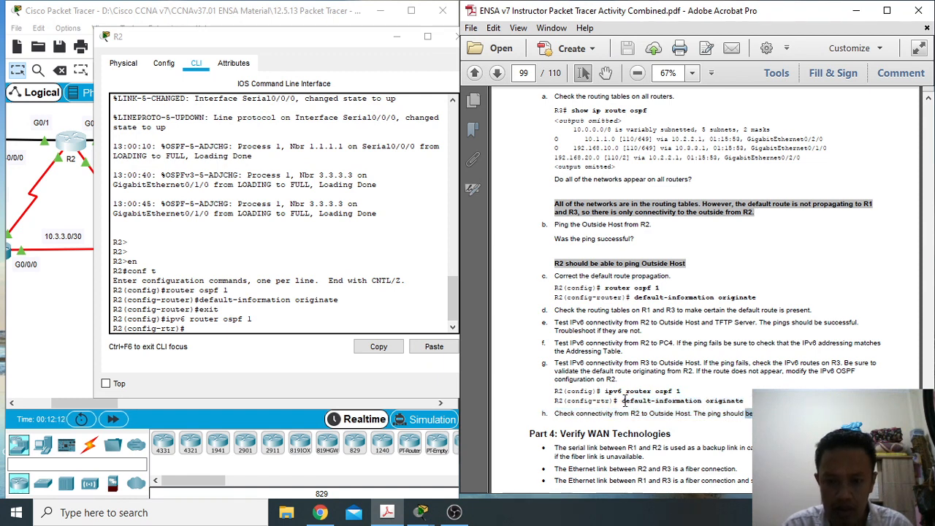
left_click_drag(623, 401, 744, 402)
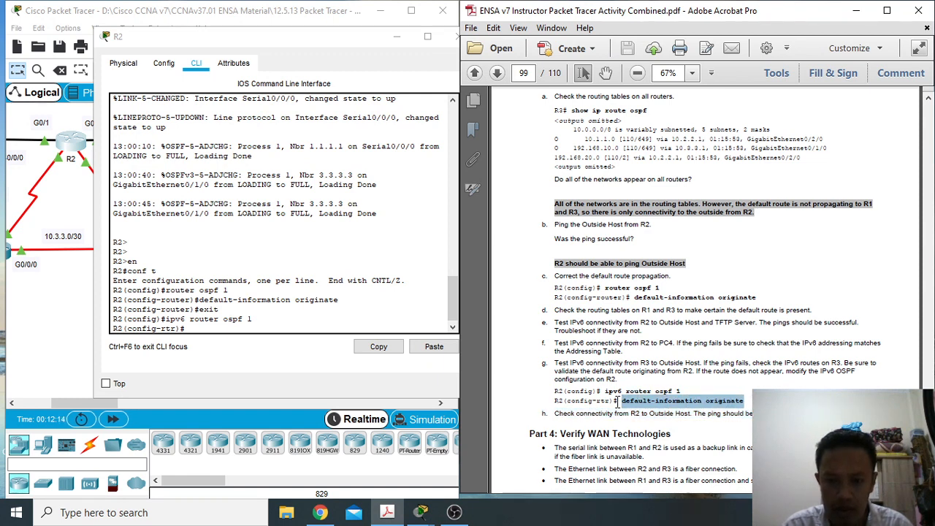
left_click(623, 403)
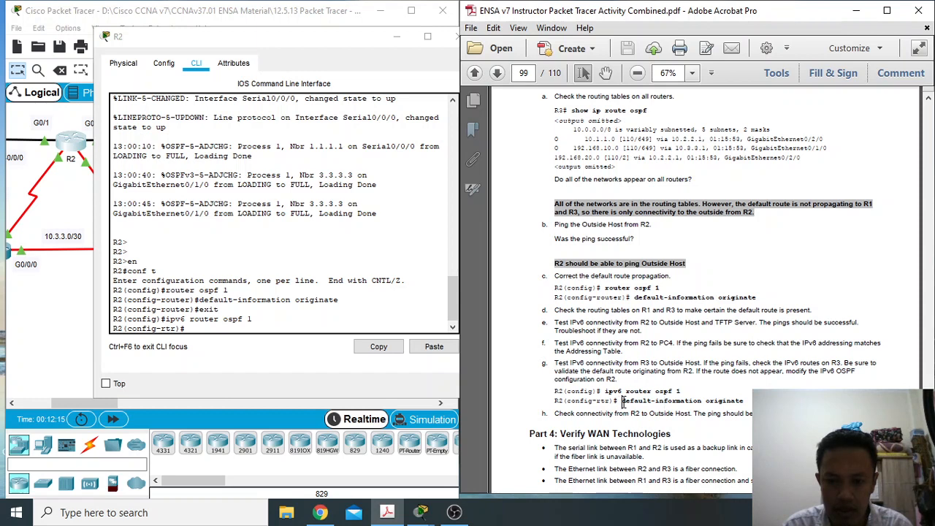
left_click_drag(622, 401, 749, 399)
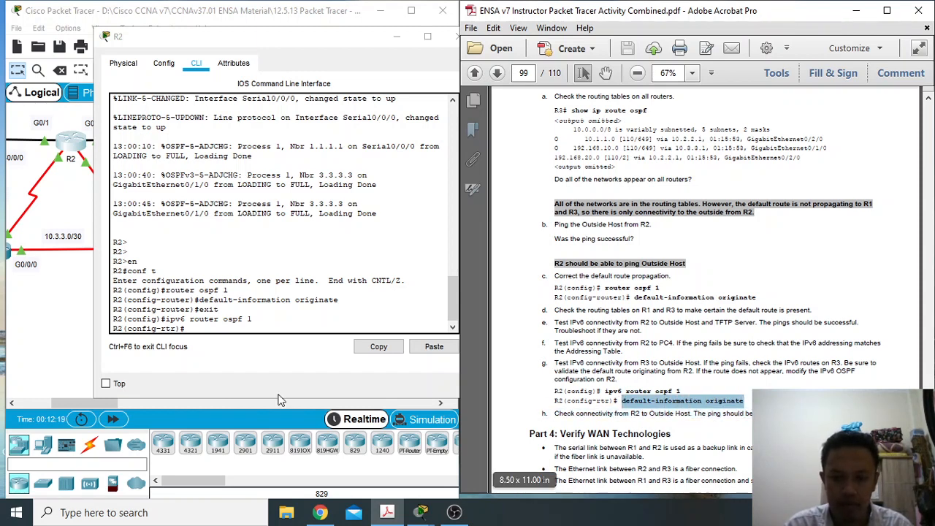
left_click(194, 331)
right_click(195, 330)
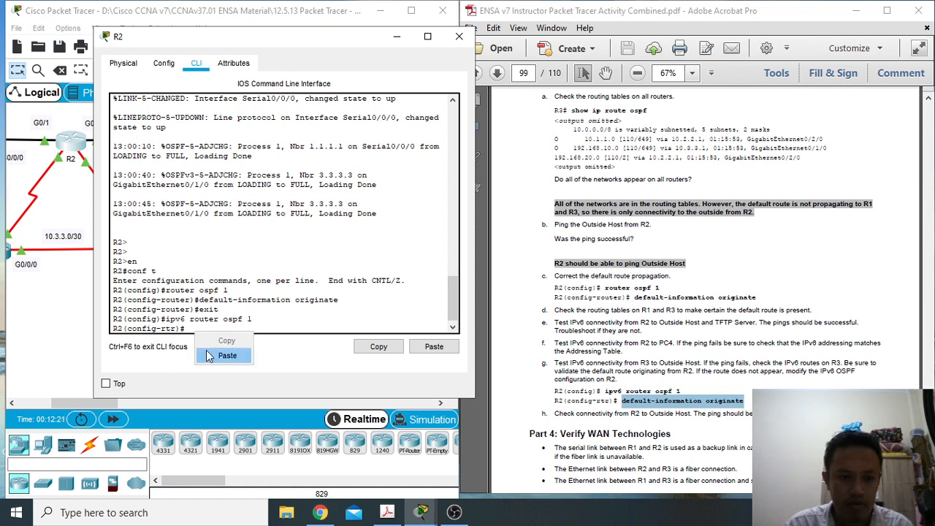
left_click(208, 351)
key("Return")
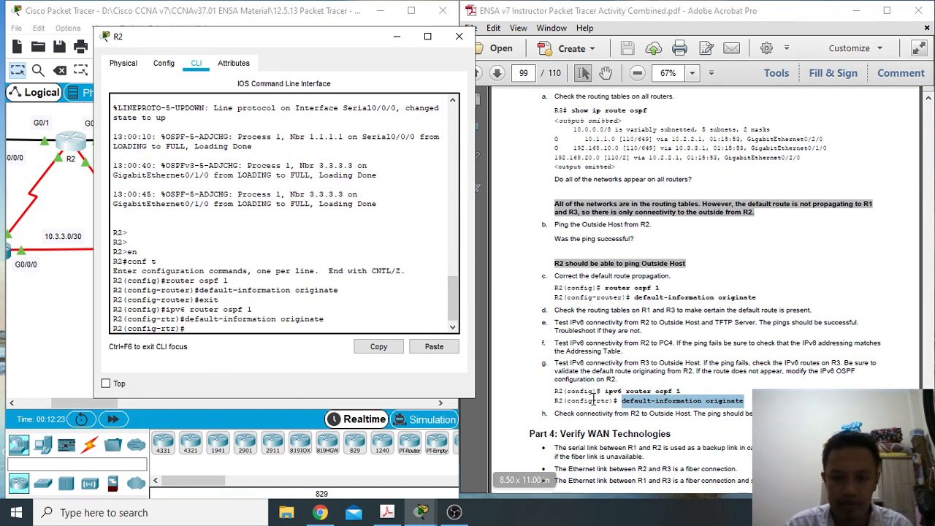
Copy the traceroute 192.168.20.254 command from Part 4 instruction a.
scroll(586, 393, "down", 3)
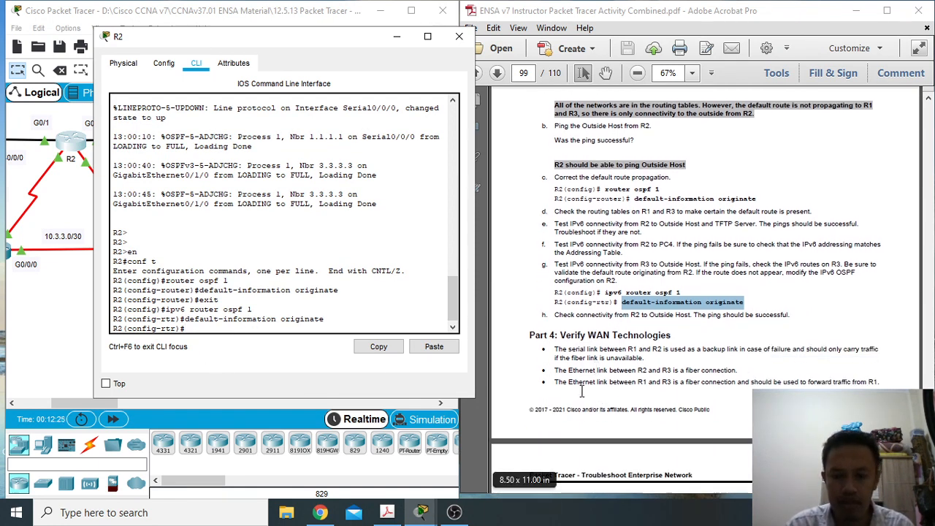
scroll(582, 392, "down", 4)
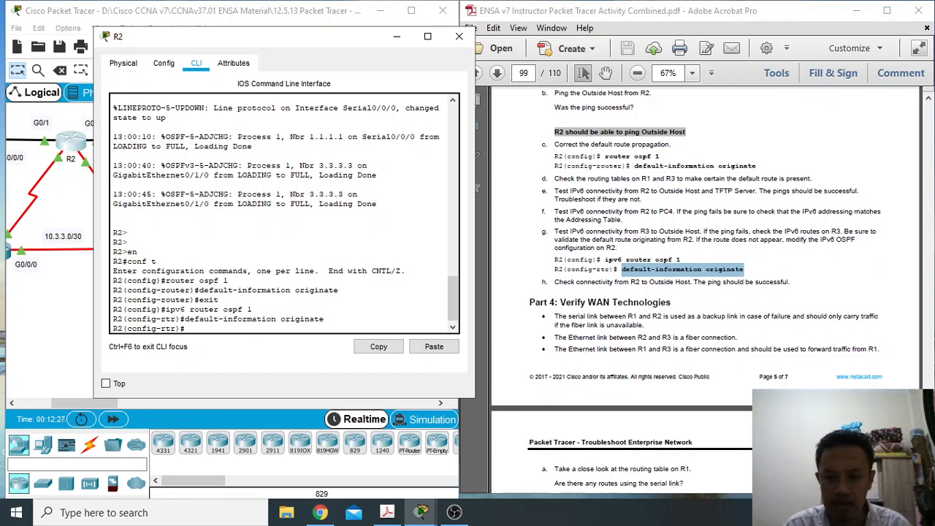
scroll(704, 292, "down", 2)
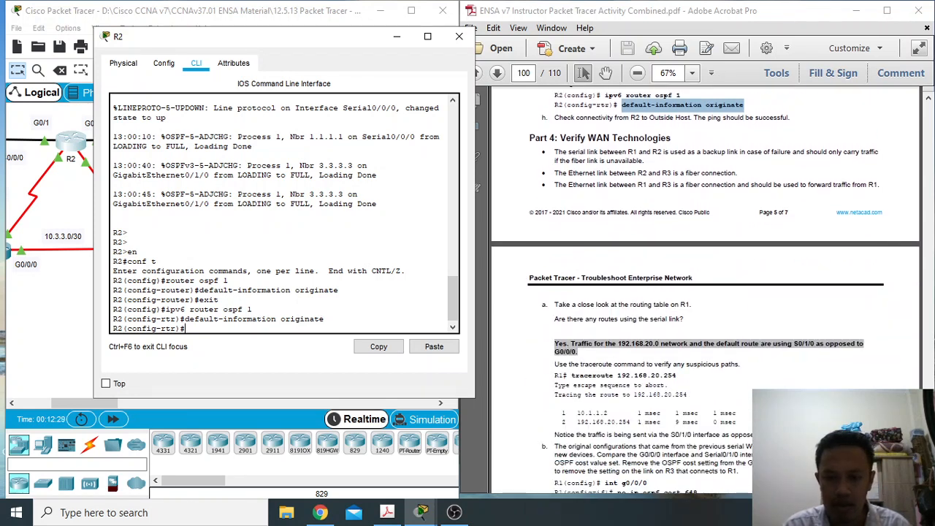
left_click_drag(572, 375, 681, 376)
key("ctrl+c")
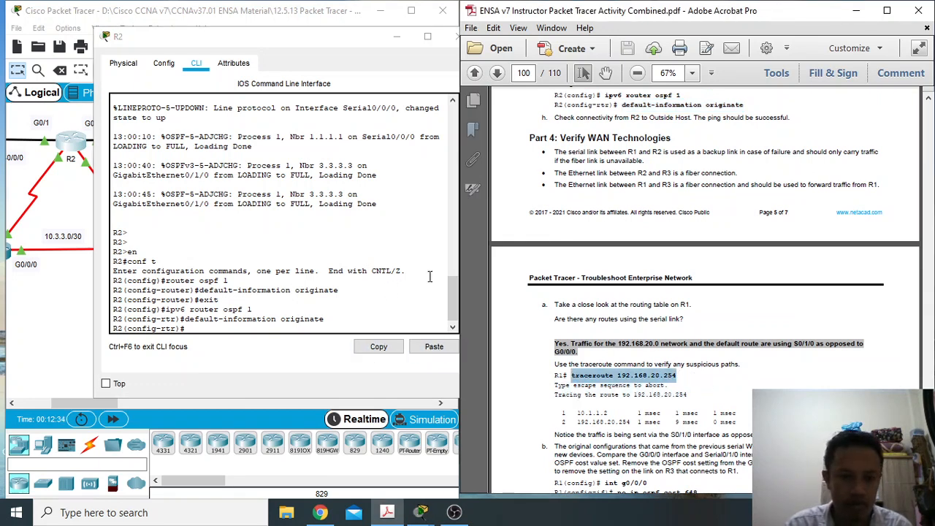
Close the R2 window, open R1's command line and enter privileged EXEC mode with en.
left_click(447, 38)
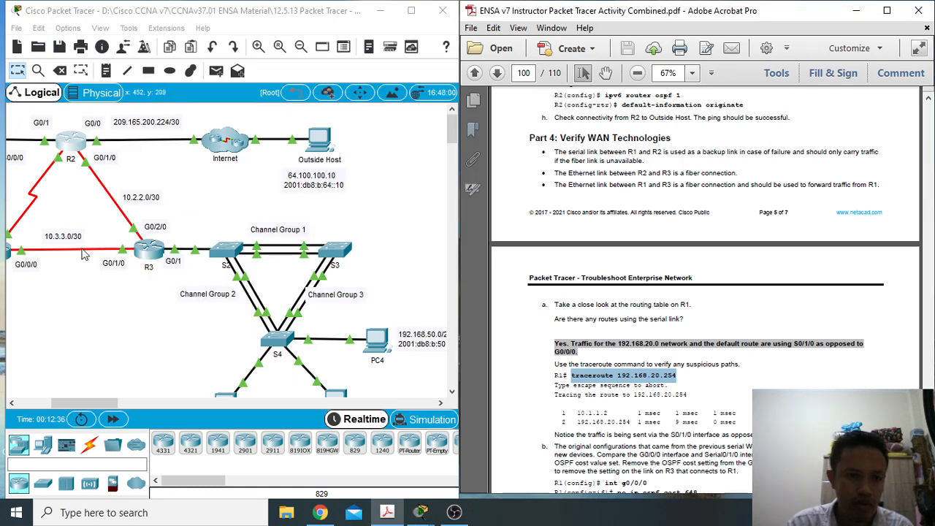
left_click_drag(113, 403, 84, 403)
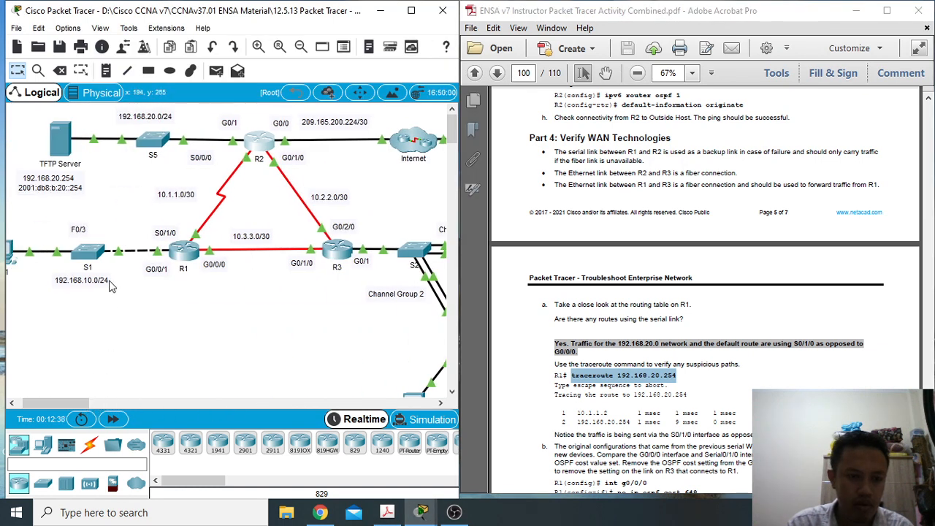
left_click(186, 248)
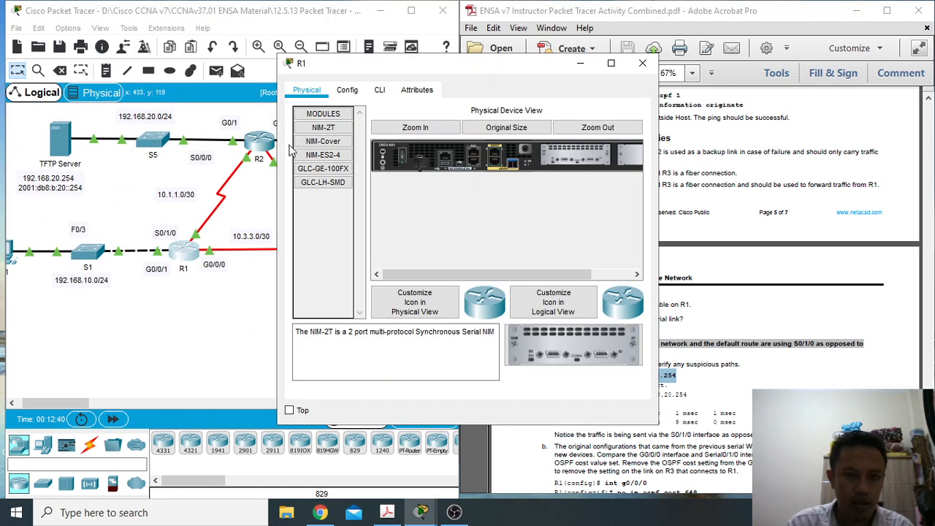
left_click(387, 94)
left_click(449, 353)
key("Return")
key("Return")
key("Return")
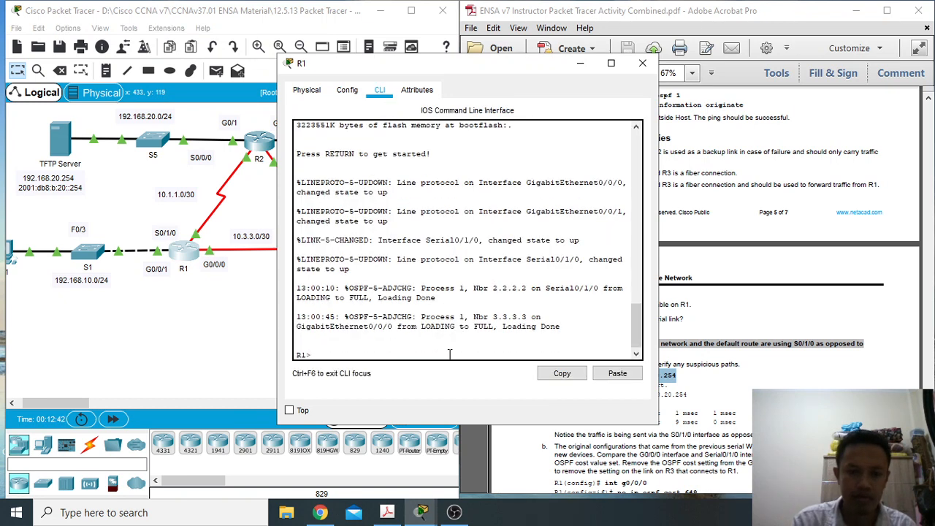
type("en")
key("Return")
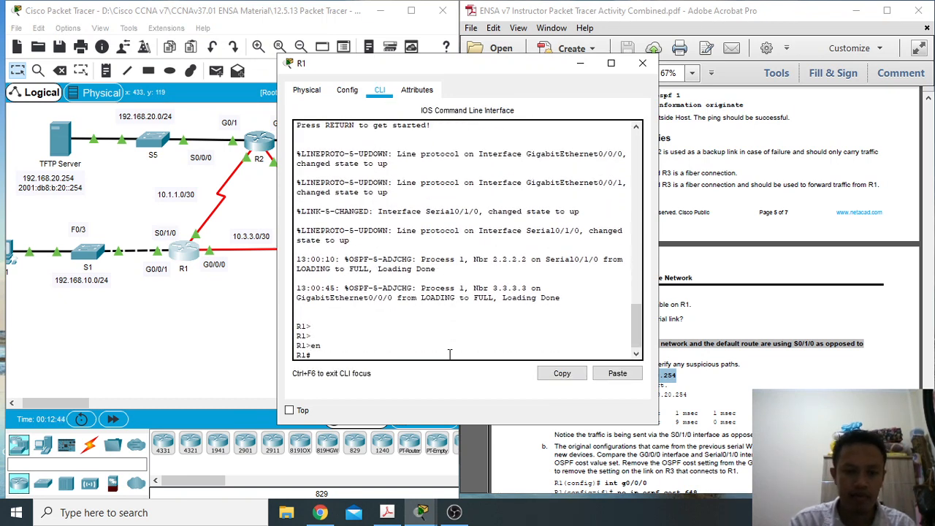
Run traceroute 192.168.20.254 on R1 and place its window beside the sample output in Part 4.
right_click(448, 354)
left_click(470, 380)
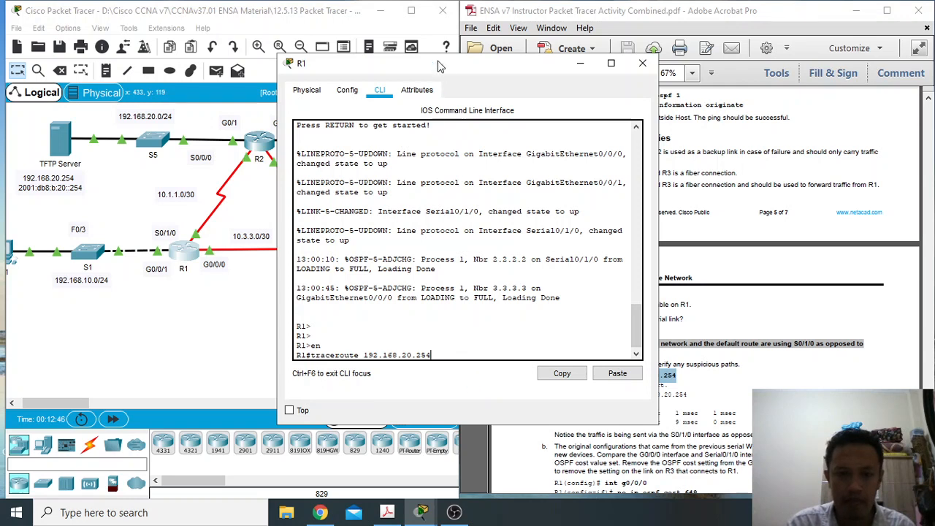
left_click_drag(439, 66, 284, 46)
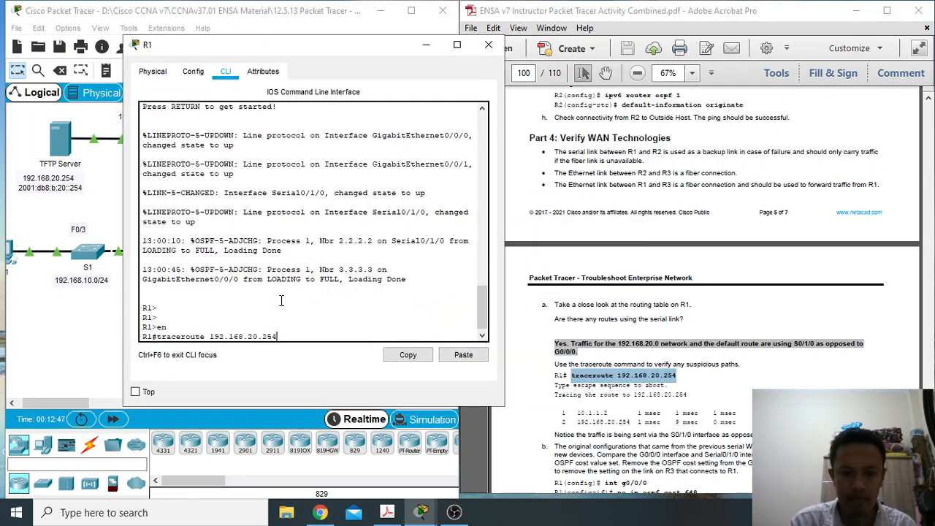
key("Return")
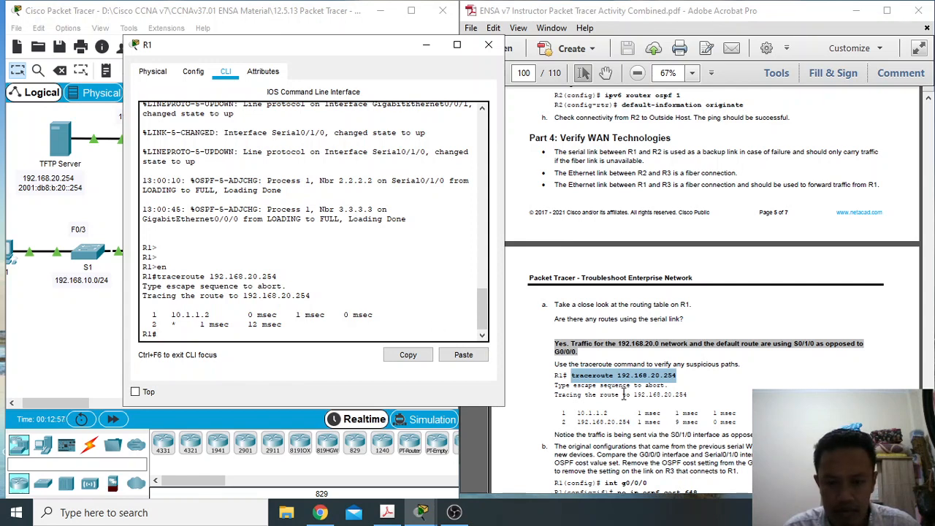
Reopen R1's command line, enter global configuration mode with conf t and place the window beside Part 4 instruction b.
scroll(623, 394, "down", 3)
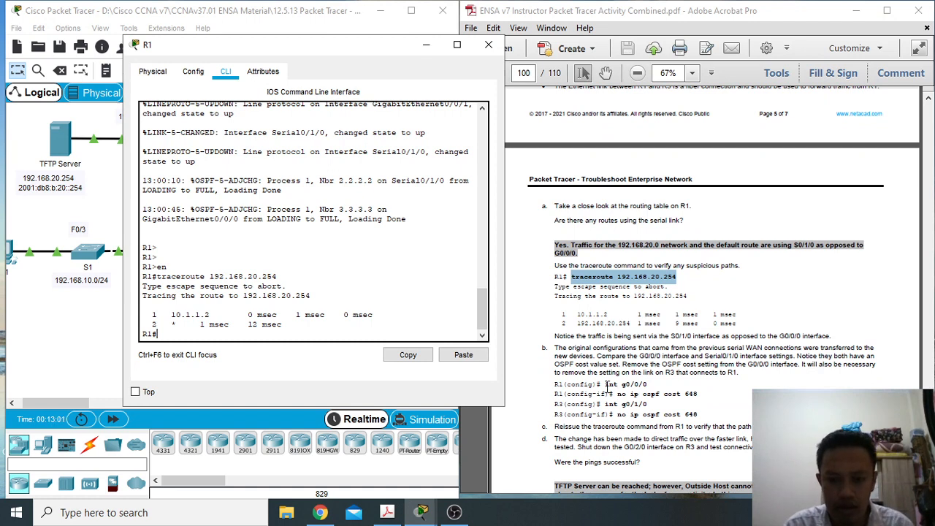
left_click(488, 44)
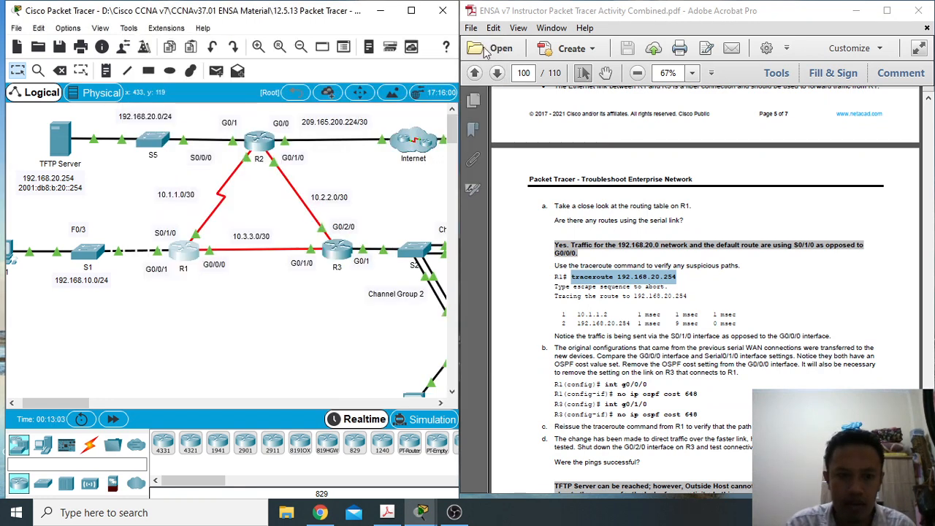
left_click(181, 256)
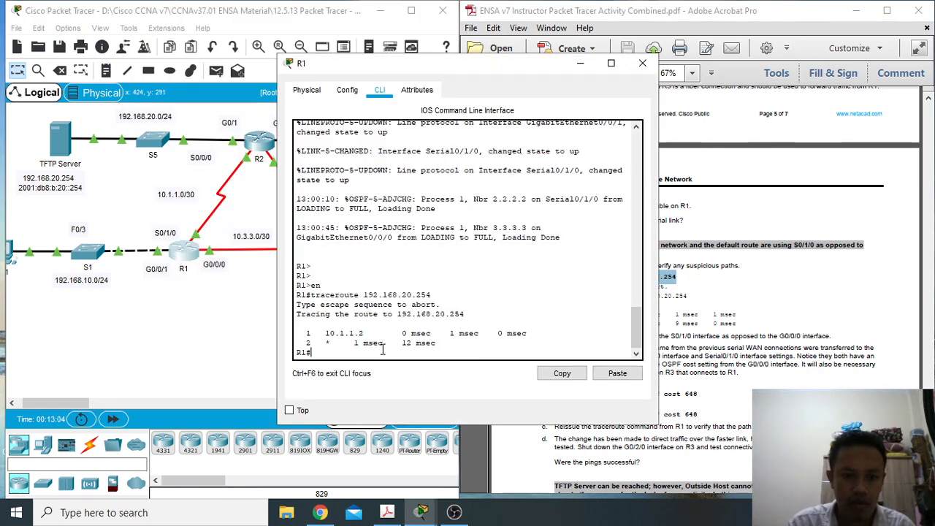
type("con")
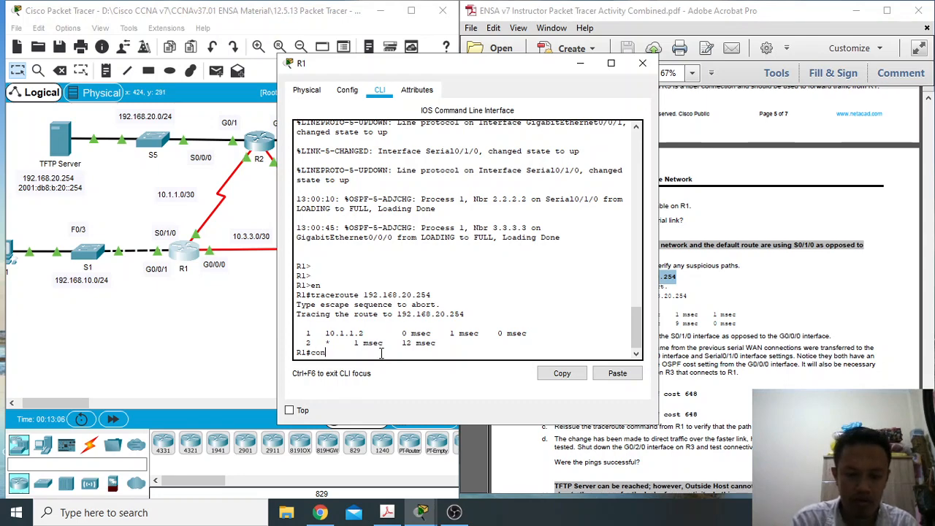
type("f t")
key("Return")
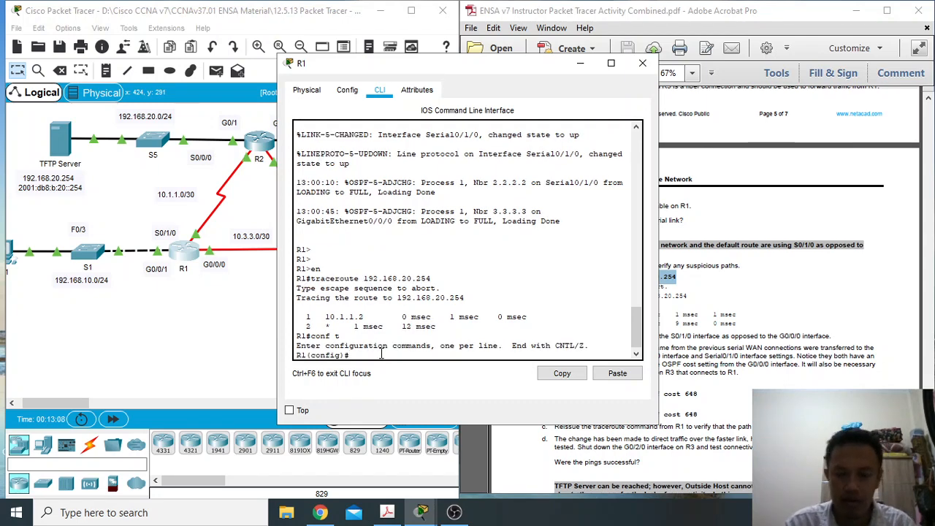
left_click_drag(501, 65, 295, 50)
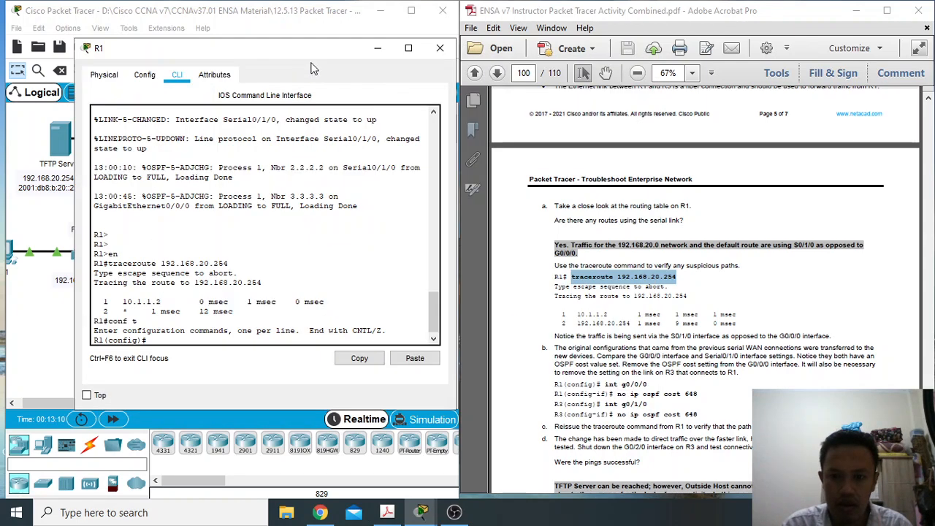
Enter interface configuration mode for g0/0/0 on R1 with the int g0/0/0 command from Part 4 instruction b.
left_click_drag(605, 384, 649, 385)
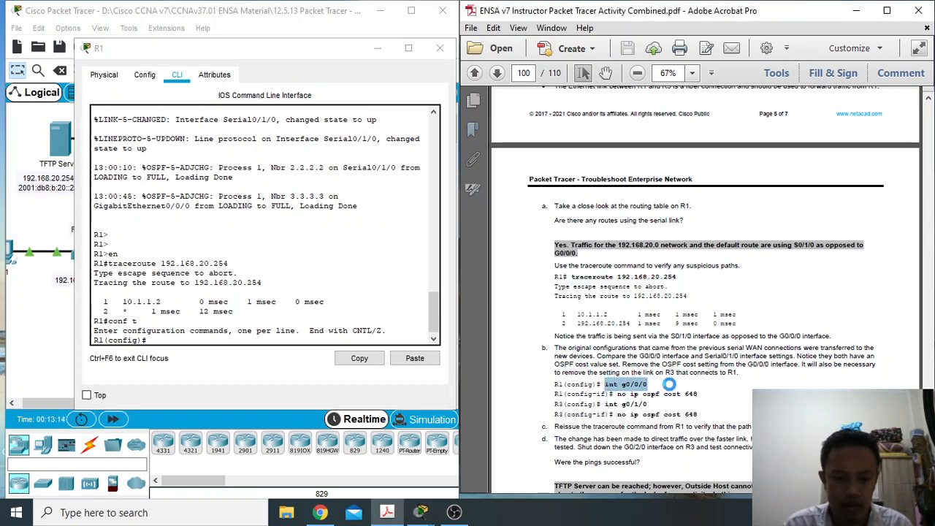
right_click(217, 340)
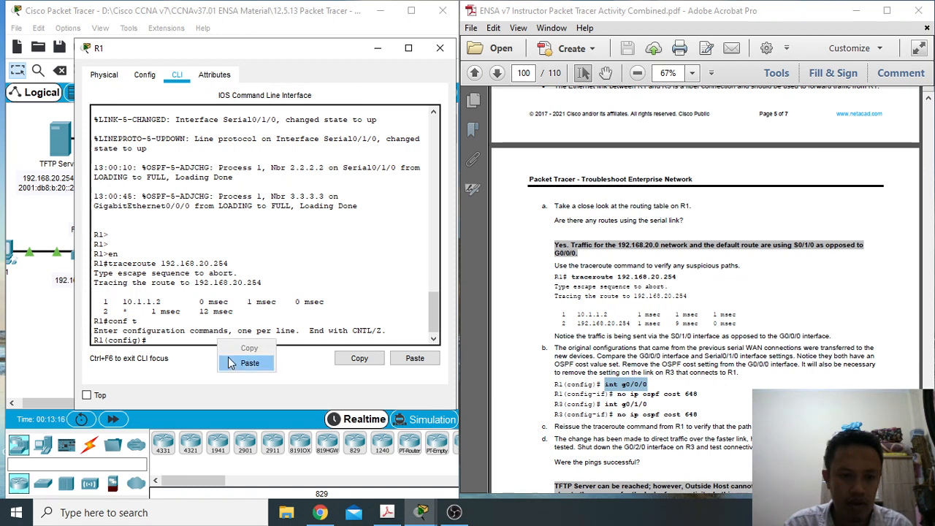
left_click(242, 361)
key("Return")
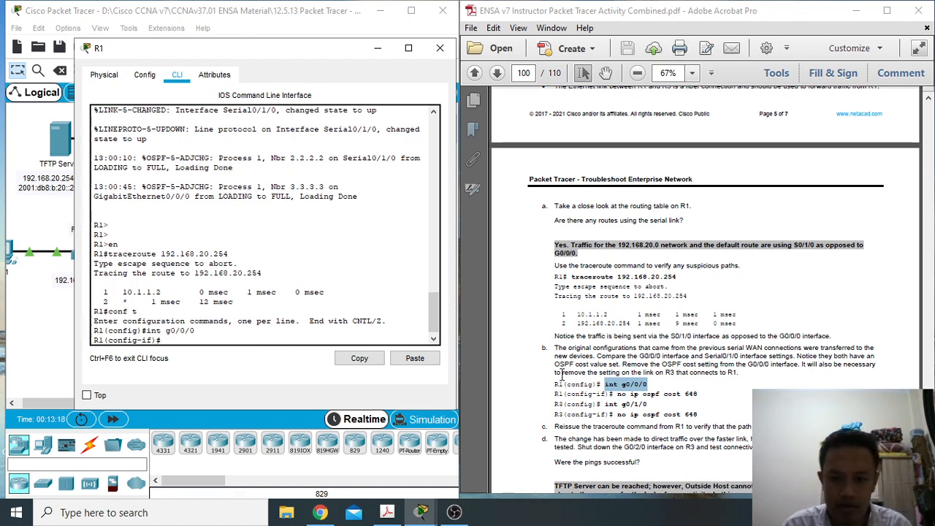
Remove the OSPF cost from R1's g0/0/0 interface with the no ip ospf cost 648 command copied from instruction b.
mouse_move(619, 404)
left_mouse_down()
mouse_move(697, 394)
mouse_move(619, 395)
left_mouse_up()
left_click(699, 397)
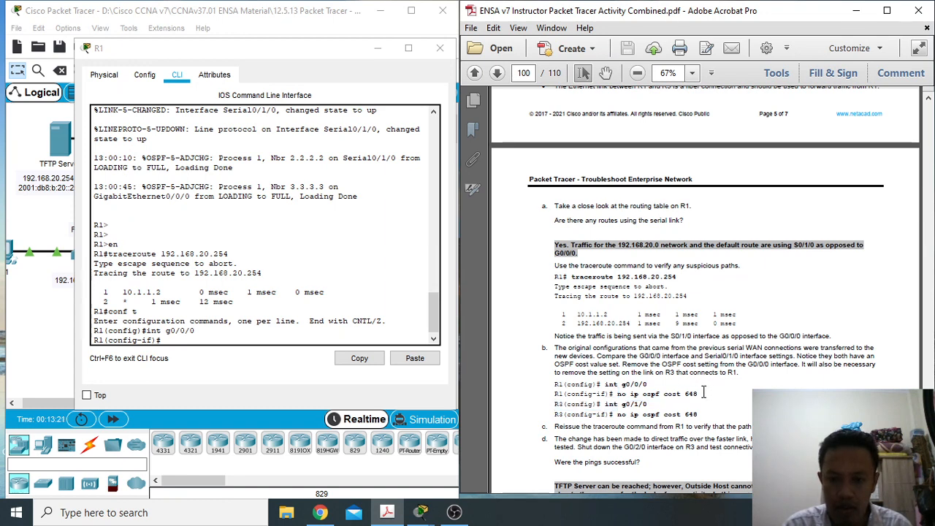
left_click_drag(704, 393, 620, 395)
key("ctrl+c")
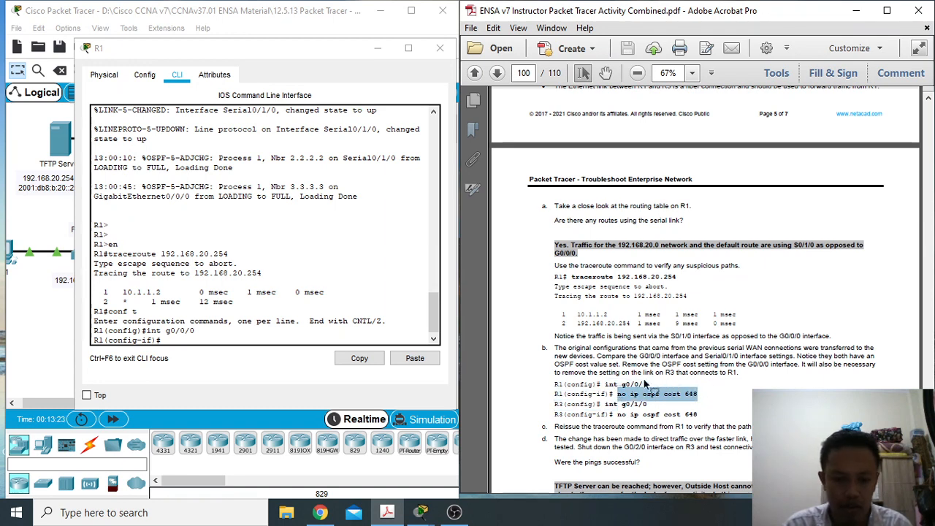
left_click(211, 343)
right_click(208, 343)
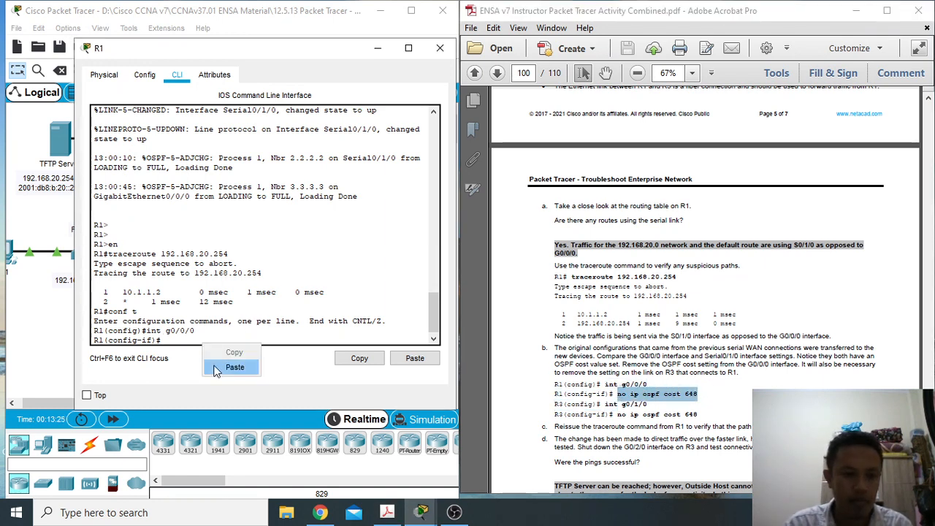
left_click(216, 369)
key("Return")
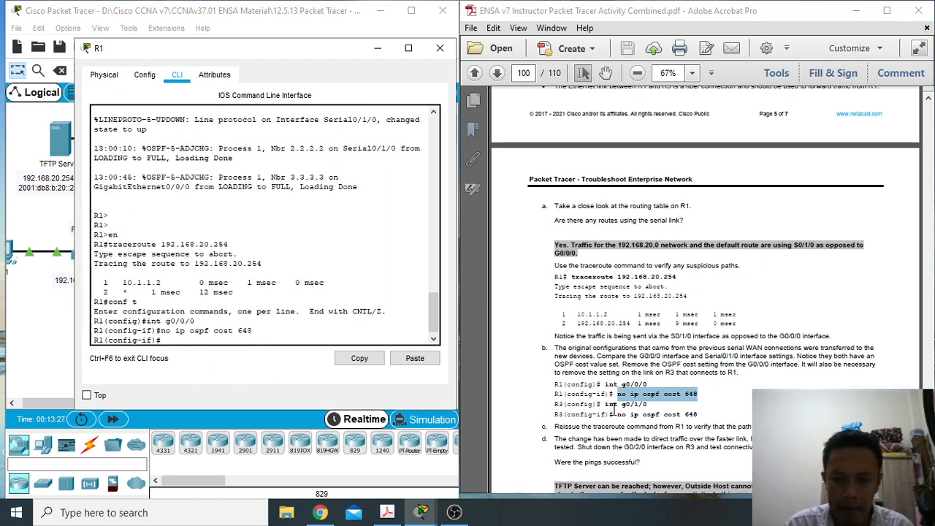
Copy the R3 command int g0/1/0 from Part 4 instruction b.
left_click_drag(604, 404, 649, 404)
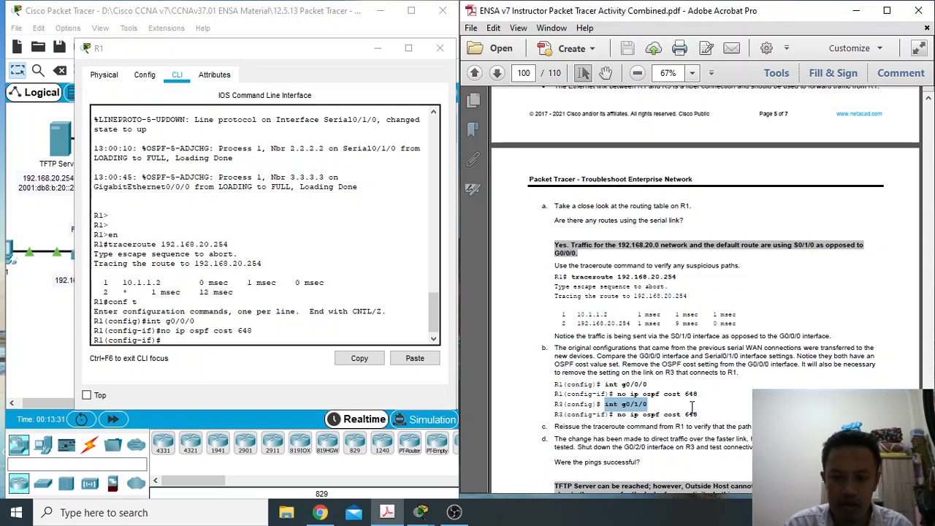
Try to enter interface configuration mode on R1 with int g0/1/0.
left_click(146, 358)
type("int g0/1/0")
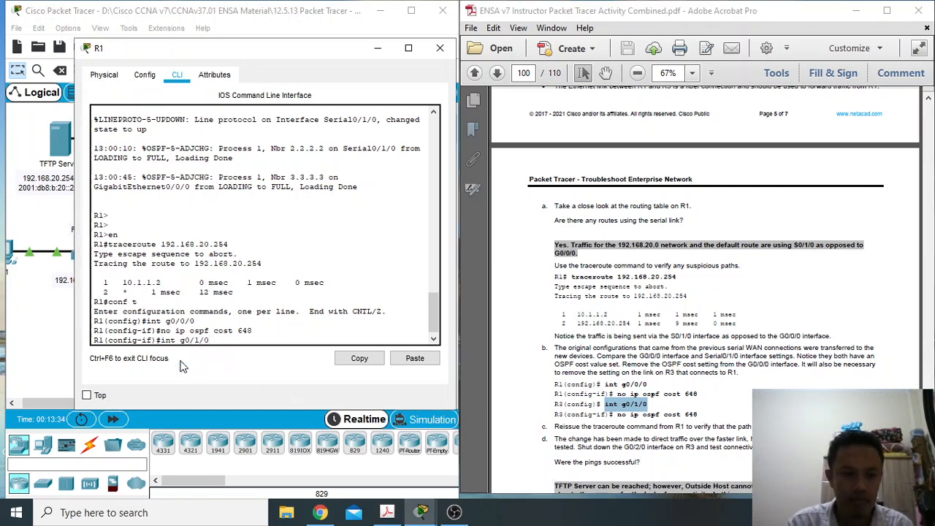
key("Return")
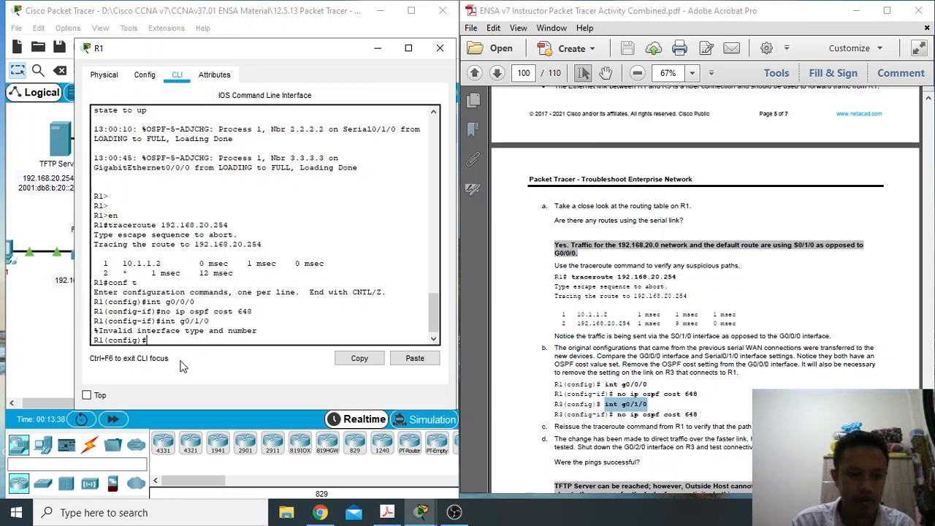
left_click(414, 358)
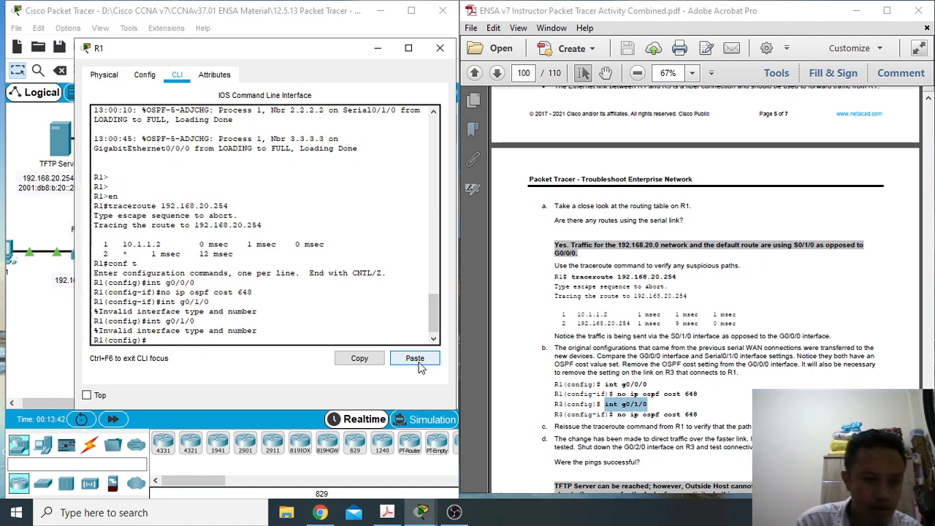
left_click(416, 359)
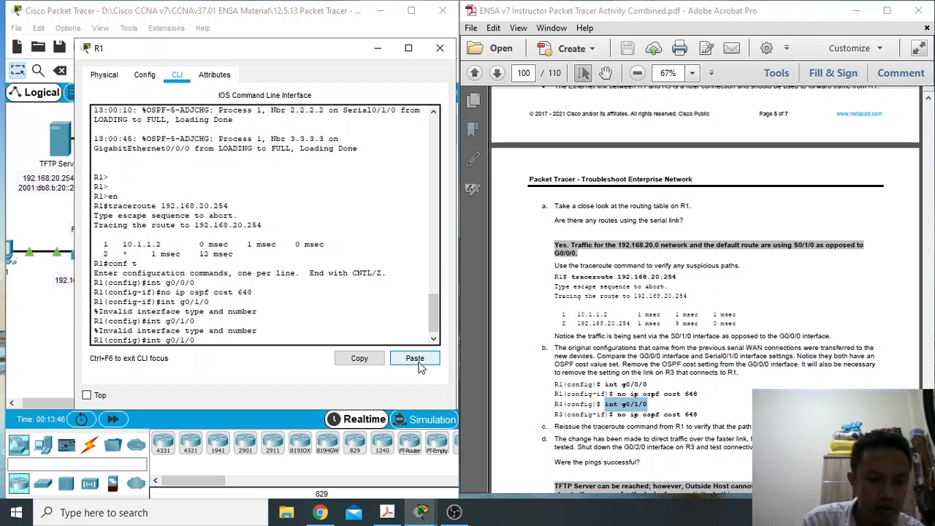
key("Return")
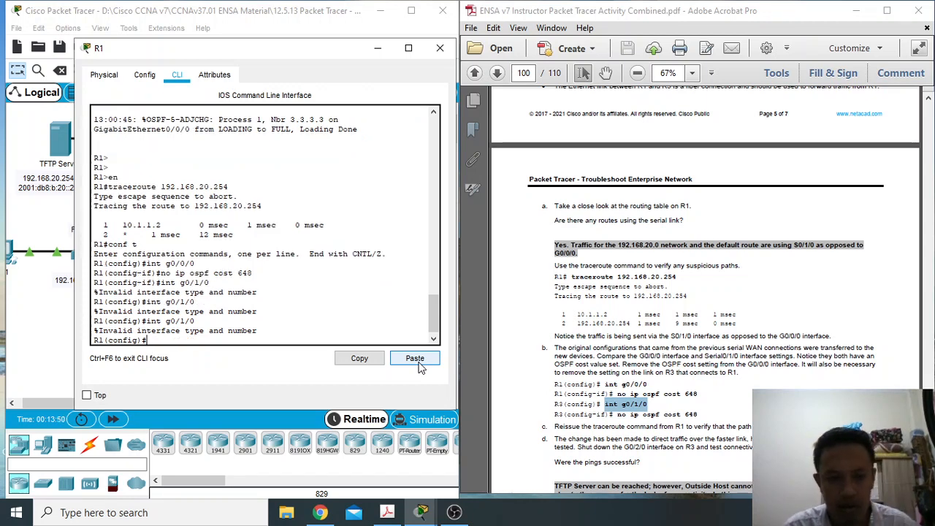
left_click(419, 364)
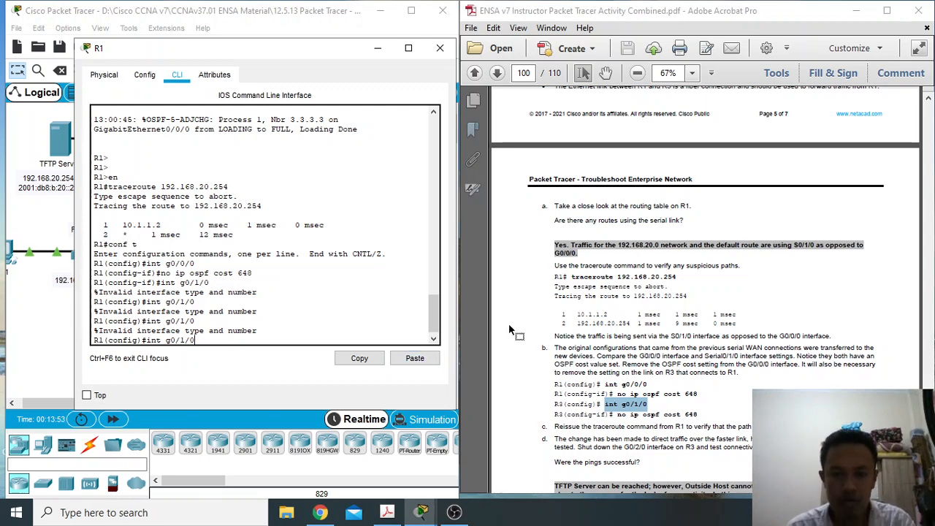
Close the R1 window, open R3's command line and enter global configuration mode with conf t.
left_click(447, 46)
left_click(447, 46)
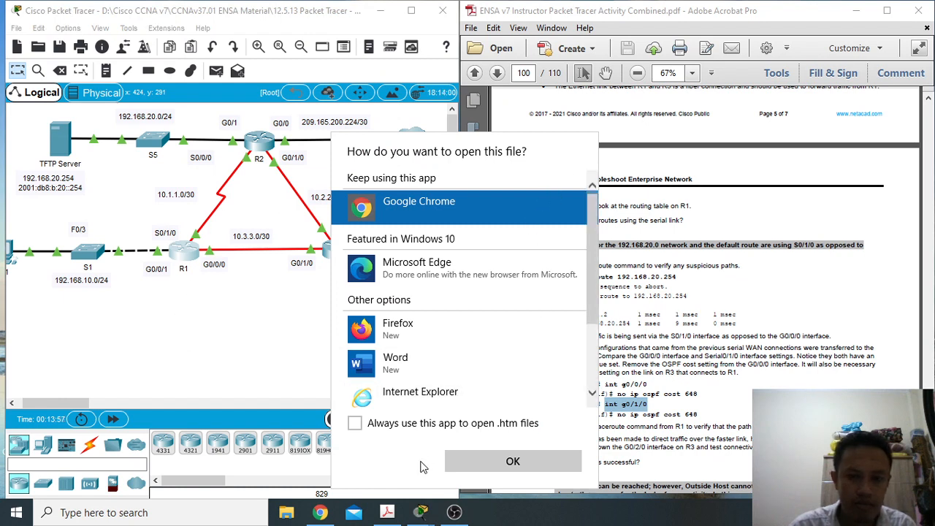
left_click(452, 467)
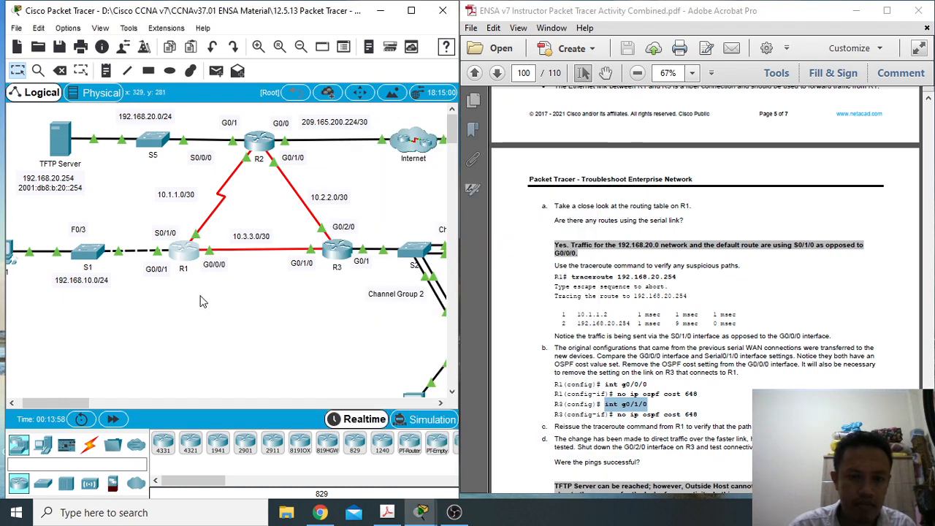
left_click(337, 250)
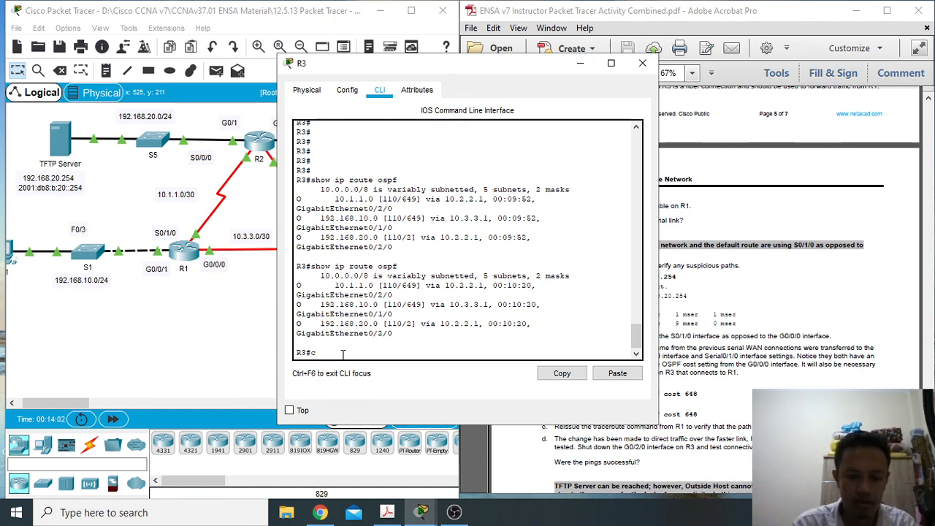
type("conf t")
key("Return")
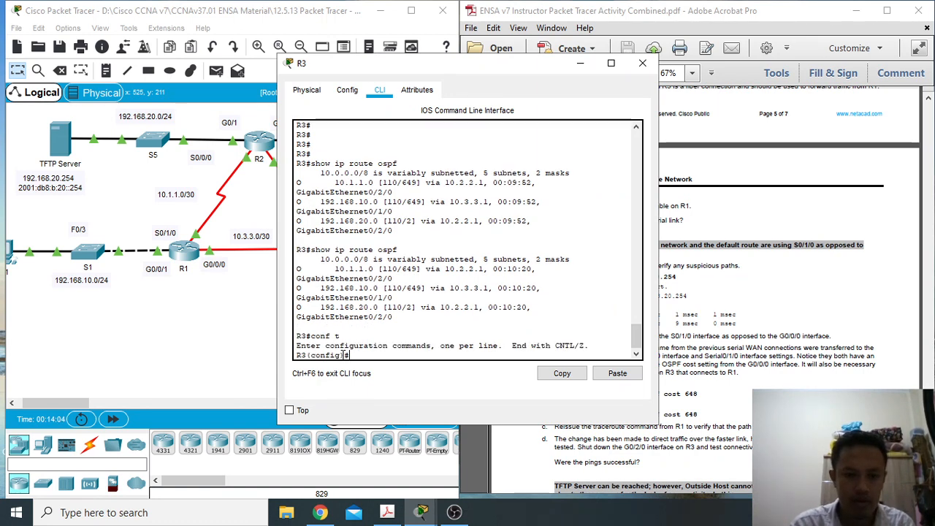
Enter interface configuration mode for g0/1/0 on R3 with the copied int g0/1/0 command.
right_click(359, 357)
left_click(392, 381)
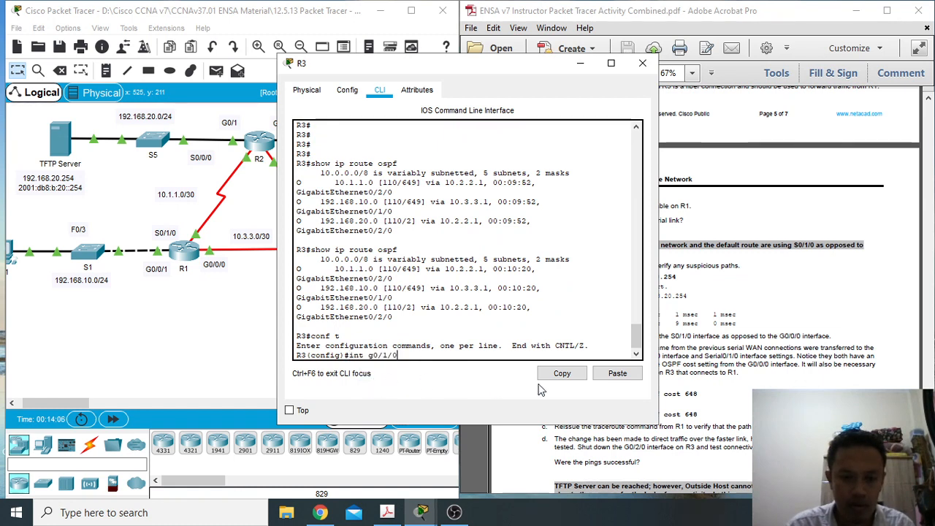
key("Return")
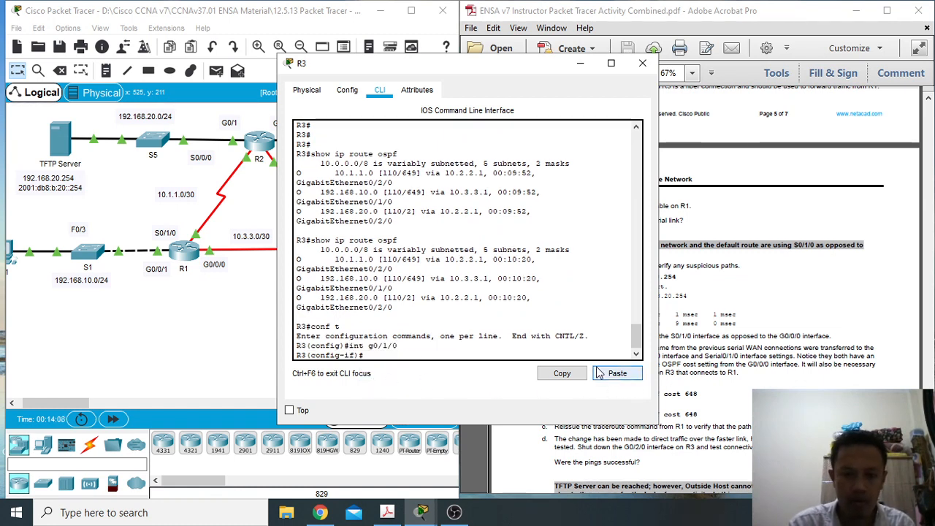
Place the R3 window beside instruction b and remove the interface's OSPF cost with the copied no ip ospf cost 648 command.
left_click_drag(471, 67, 314, 38)
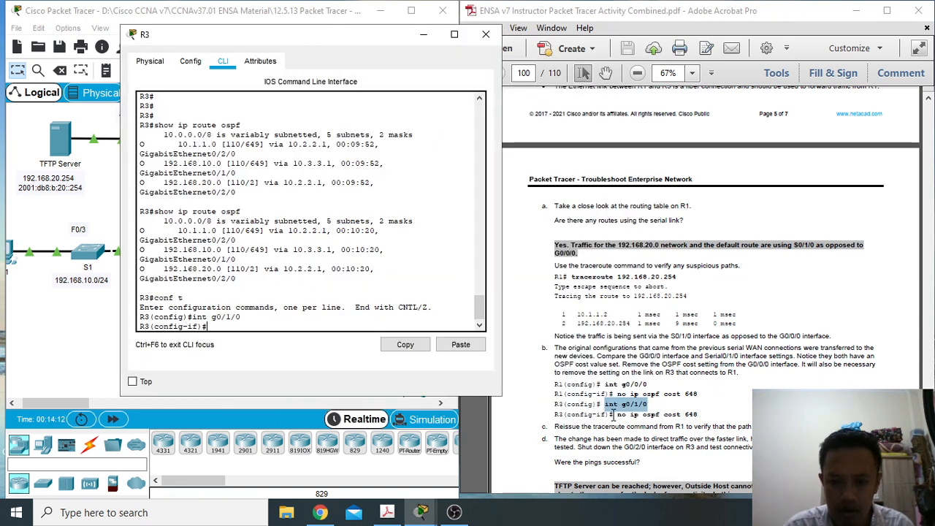
left_click_drag(614, 415, 697, 416)
key("ctrl+c")
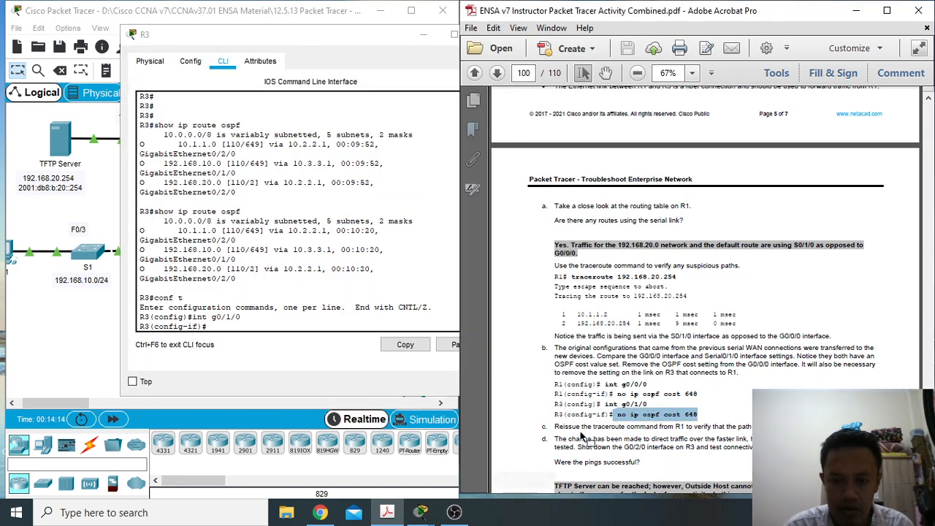
left_click(232, 321)
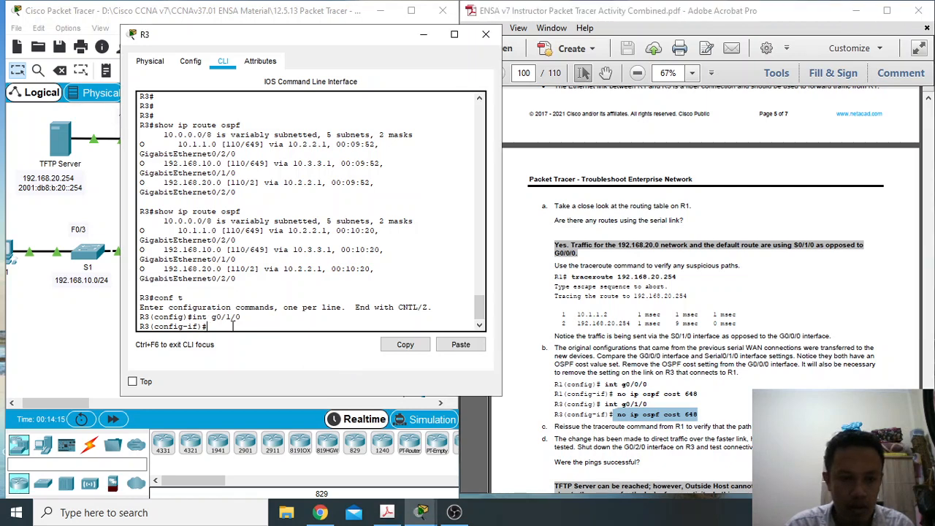
right_click(232, 323)
left_click(254, 353)
key("Return")
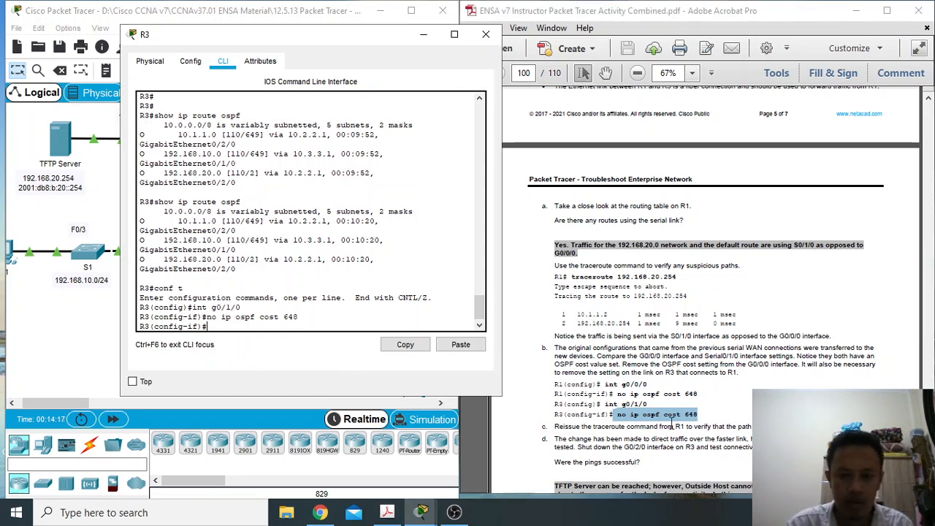
Copy the show ip nat translations command from Part 4 instruction e.
scroll(699, 431, "down", 2)
scroll(699, 430, "down", 1)
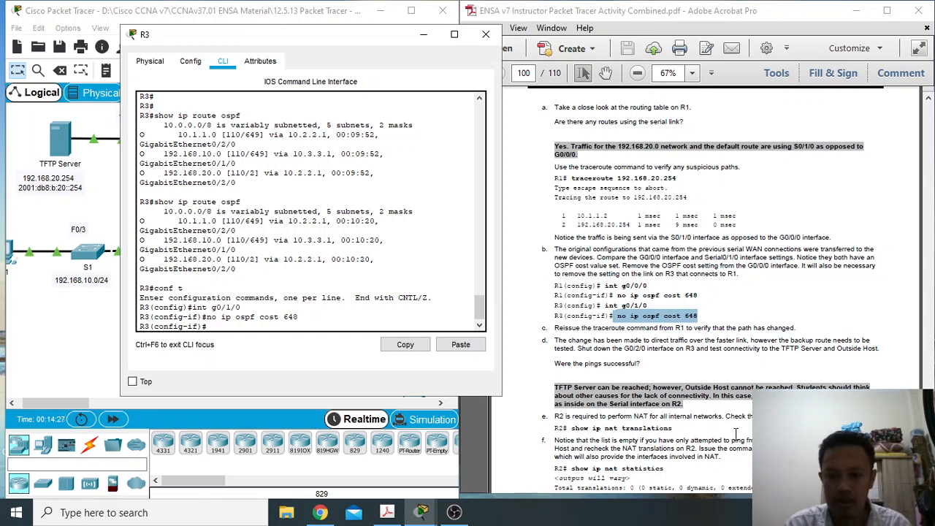
left_click(684, 429)
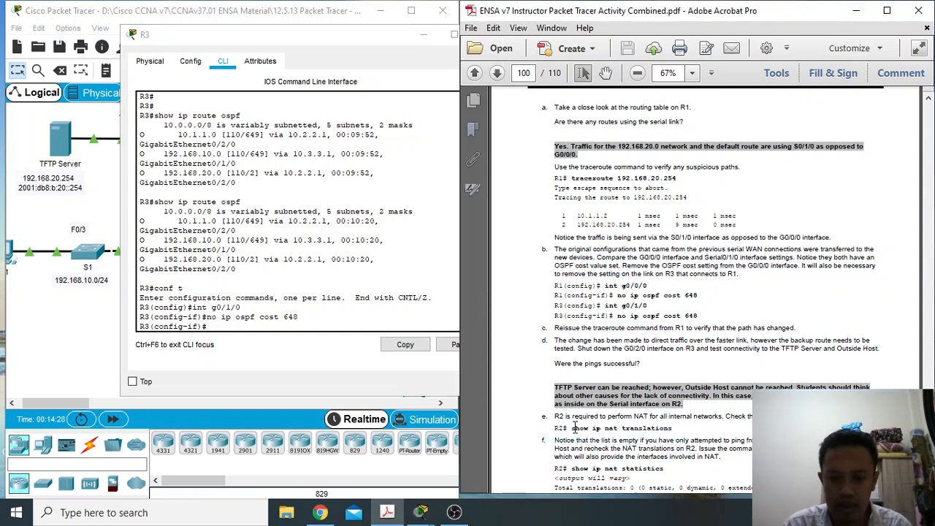
left_click_drag(571, 428, 670, 428)
key("ctrl+c")
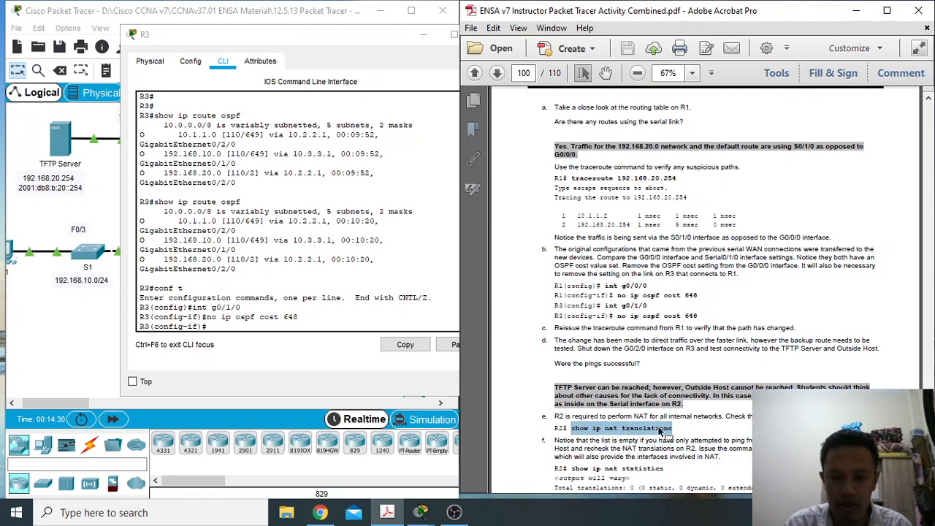
Close the R3 window, open R2's command line and return to privileged EXEC mode with end.
left_click_drag(372, 40, 252, 35)
left_click(363, 39)
left_click(258, 140)
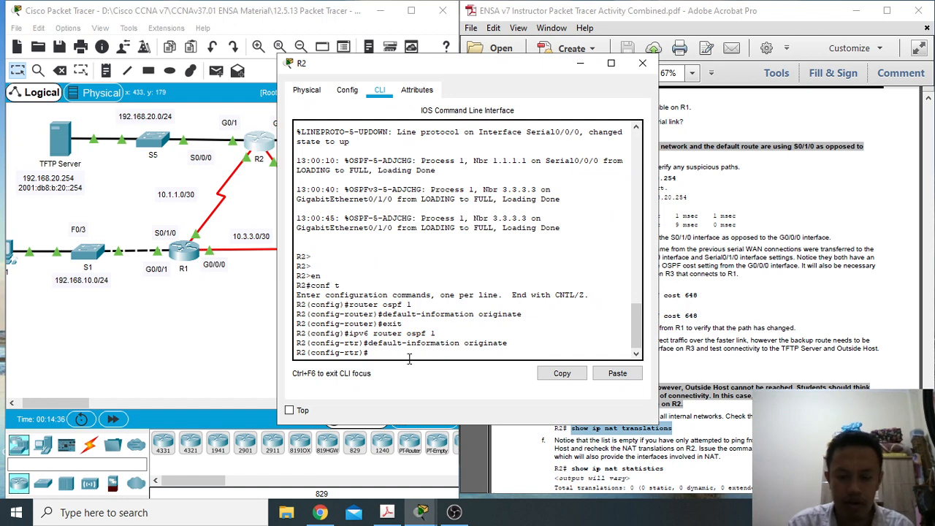
type("end")
key("Return")
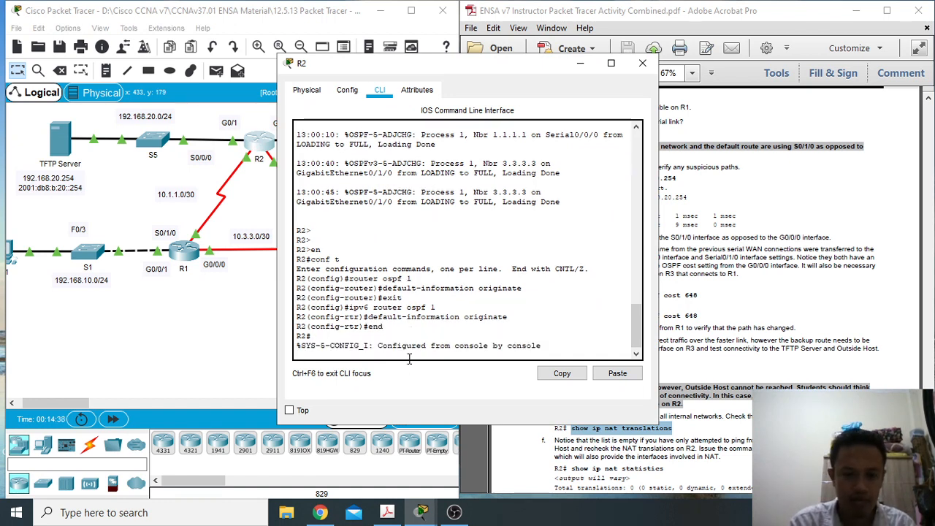
key("Return")
Run the copied show ip nat translations command on R2 and place its window beside the Part 4 instructions.
right_click(409, 358)
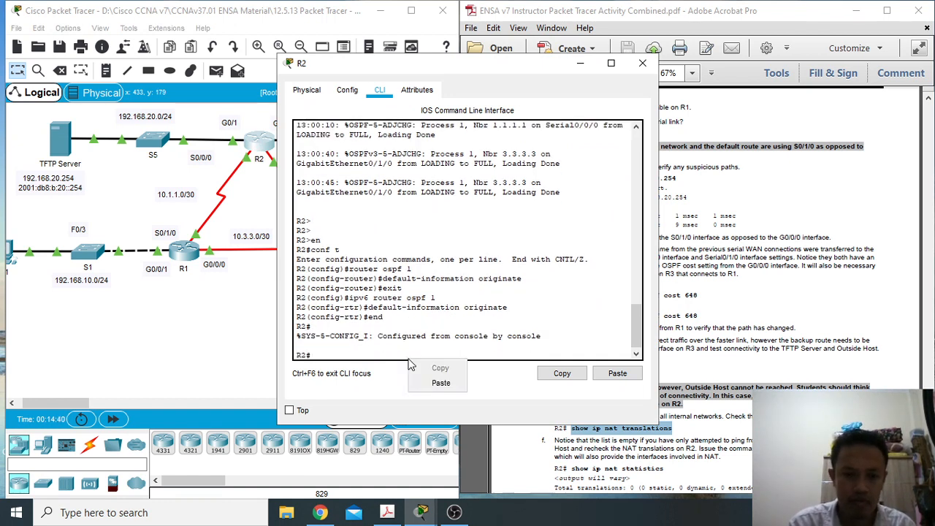
left_click(424, 386)
key("Return")
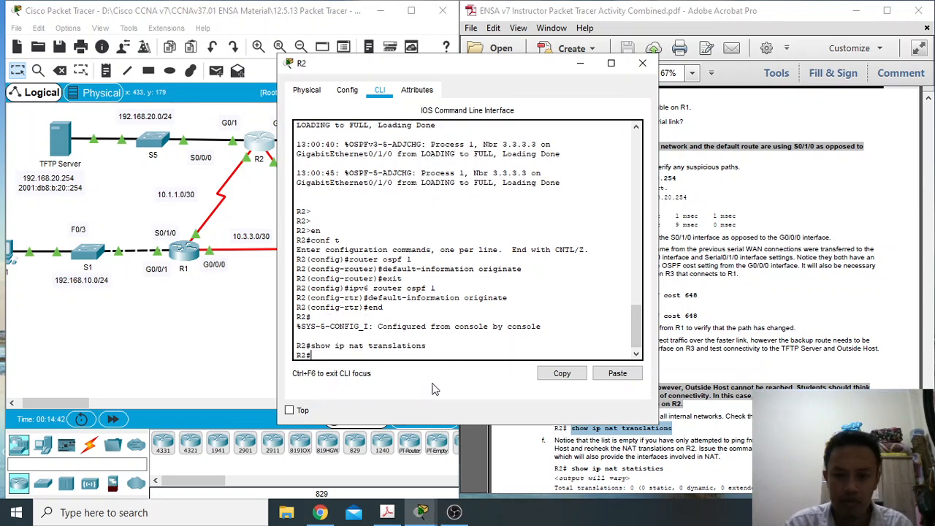
left_click_drag(502, 70, 321, 19)
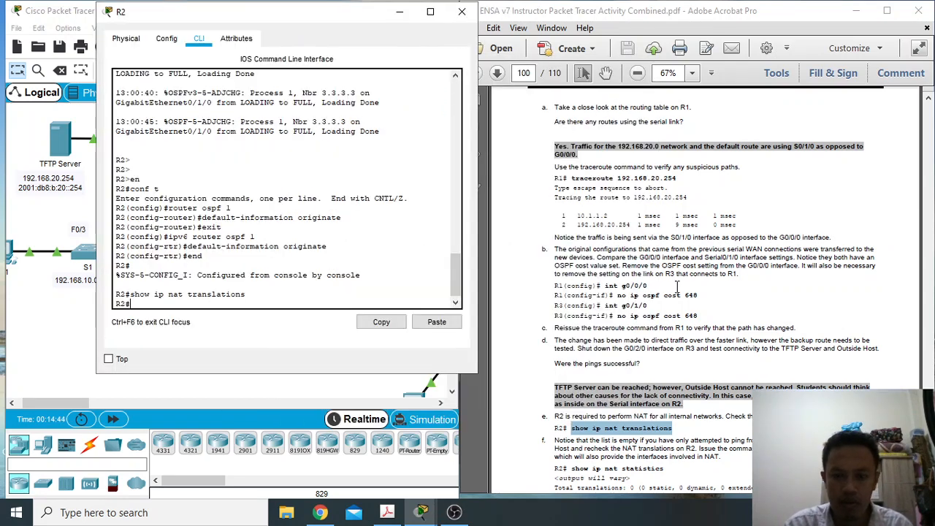
Copy the show ip nat statistics command from Part 4 instruction f and run it on R2.
scroll(687, 379, "down", 2)
scroll(686, 379, "down", 1)
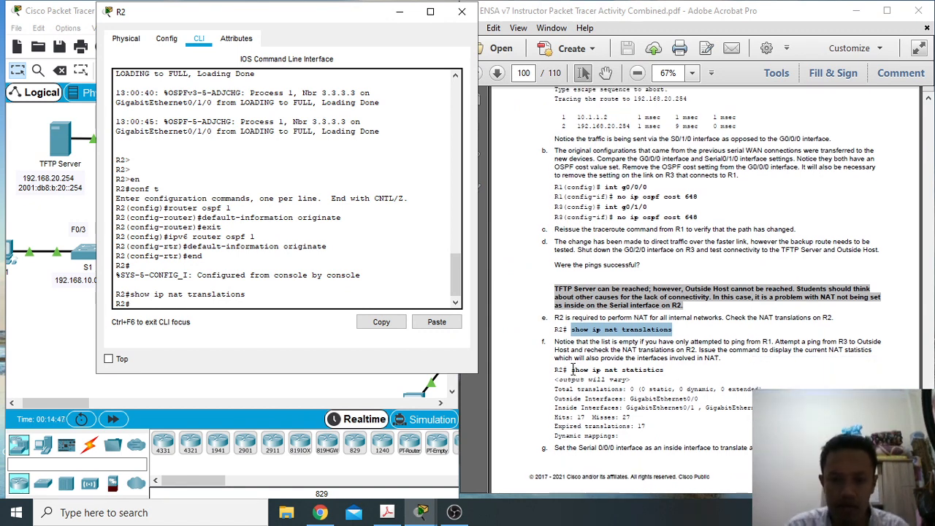
left_click_drag(572, 371, 663, 371)
key("ctrl+c")
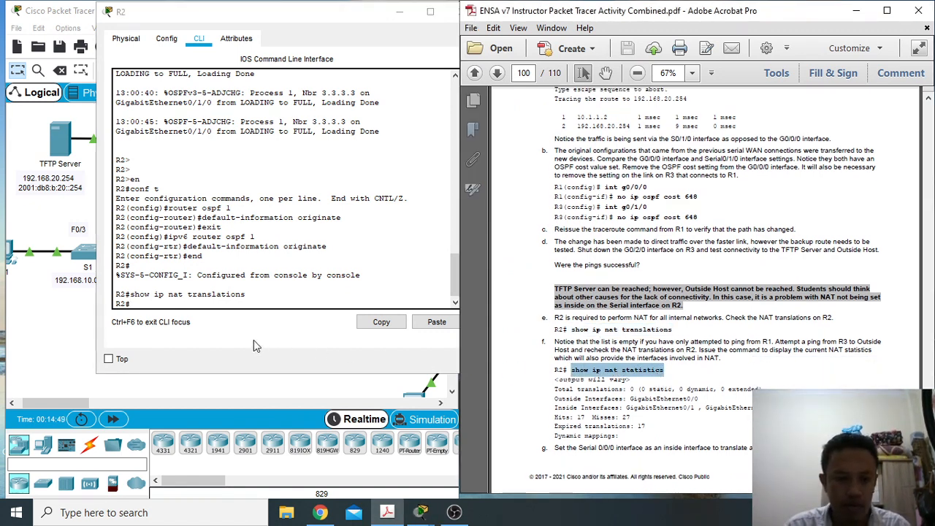
left_click(226, 314)
right_click(226, 313)
left_click(252, 333)
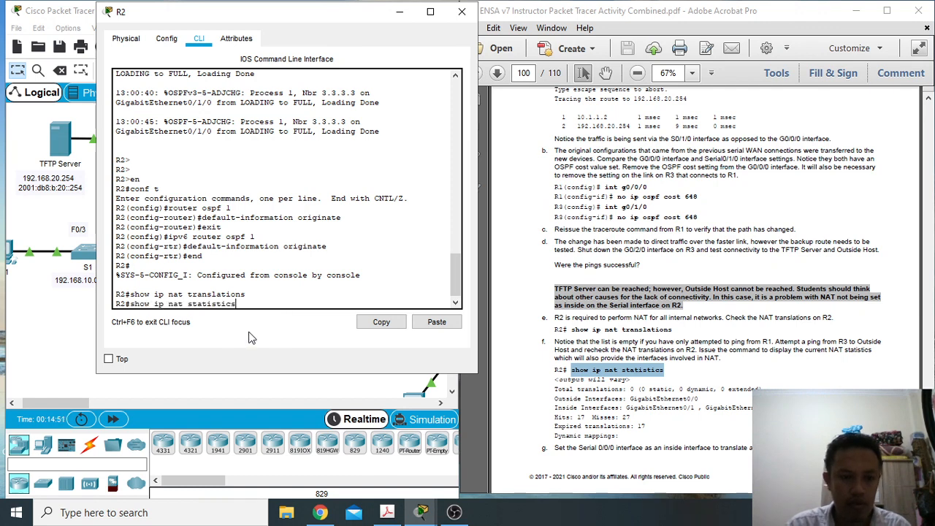
key("Return")
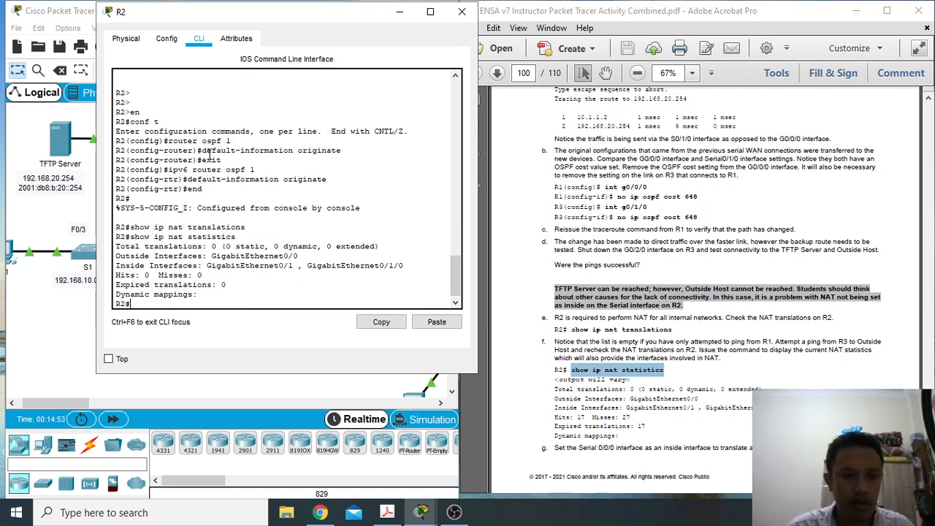
Enter R2's global configuration mode and open interface s0/0/0 with the int s0/0/0 command copied from instruction g.
scroll(665, 418, "down", 3)
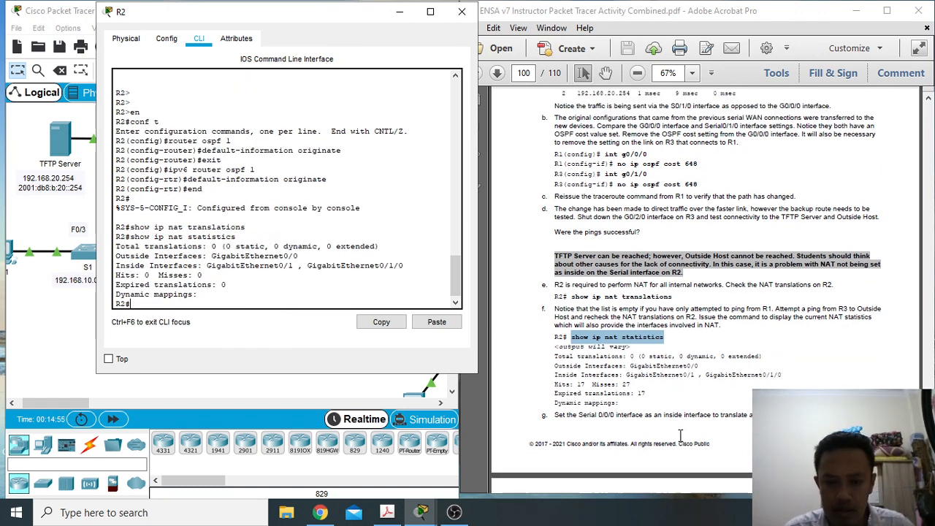
scroll(680, 436, "down", 2)
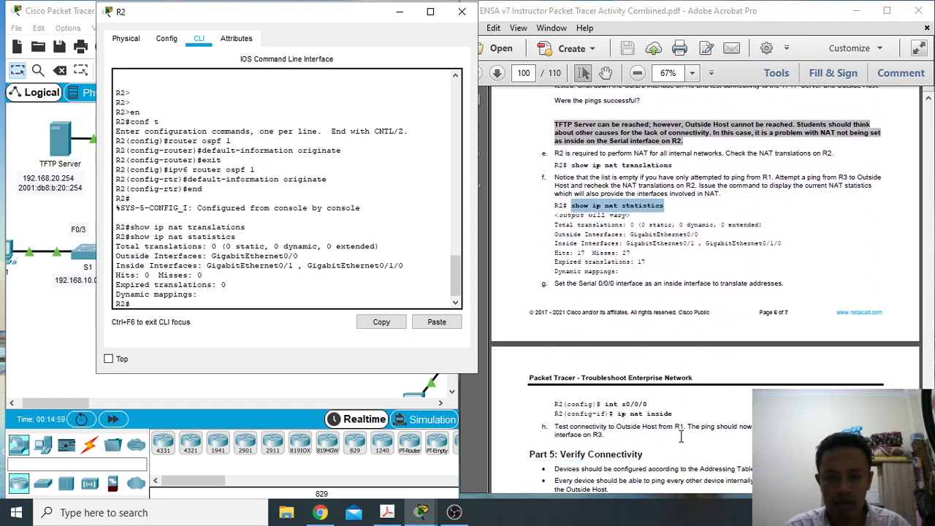
left_click(605, 404)
left_click_drag(604, 403, 647, 404)
key("ctrl+c")
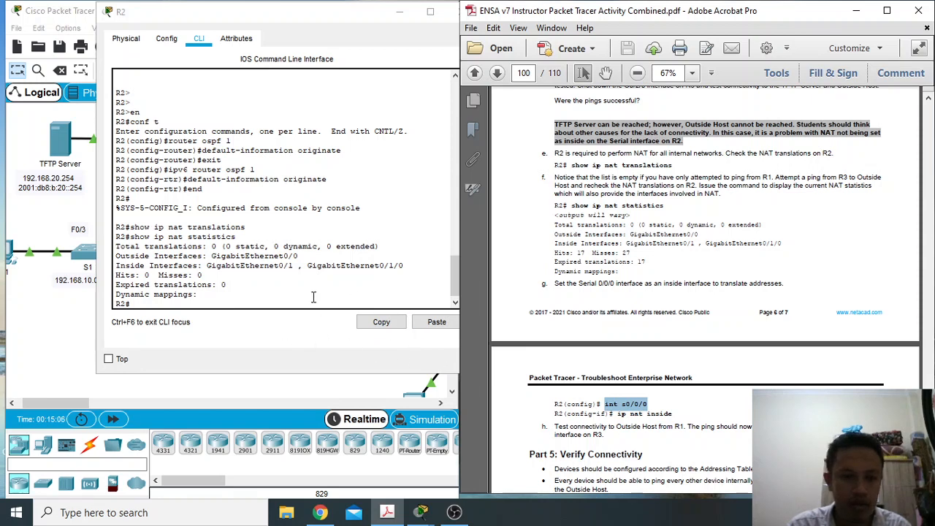
left_click(266, 301)
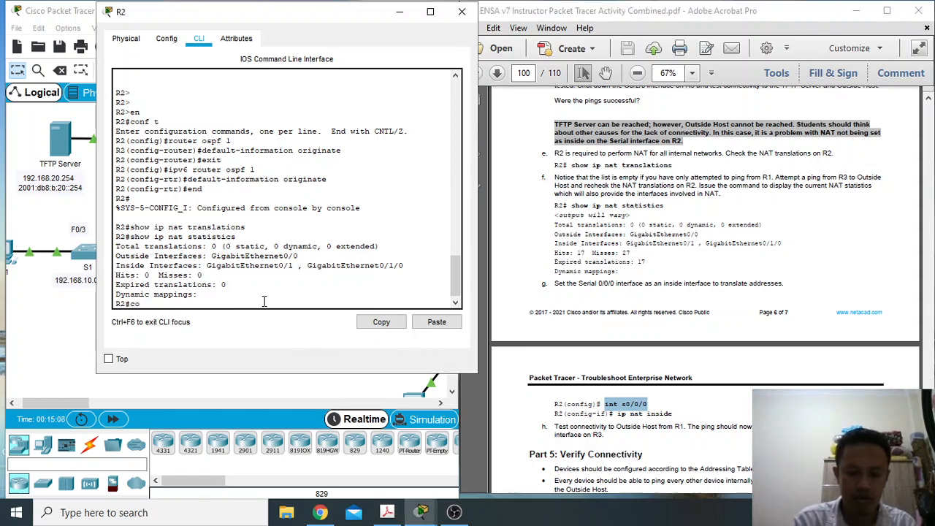
type("t")
key("Return")
right_click(264, 300)
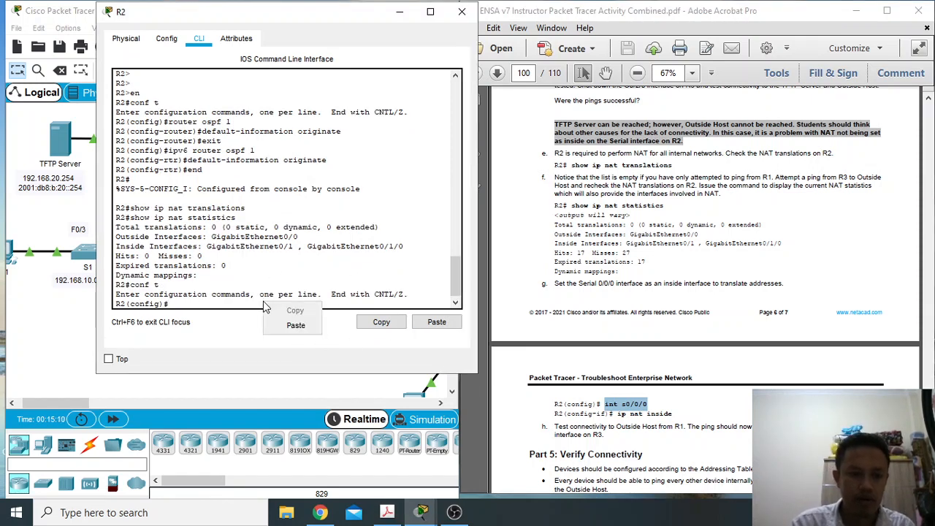
left_click(282, 329)
key("Return")
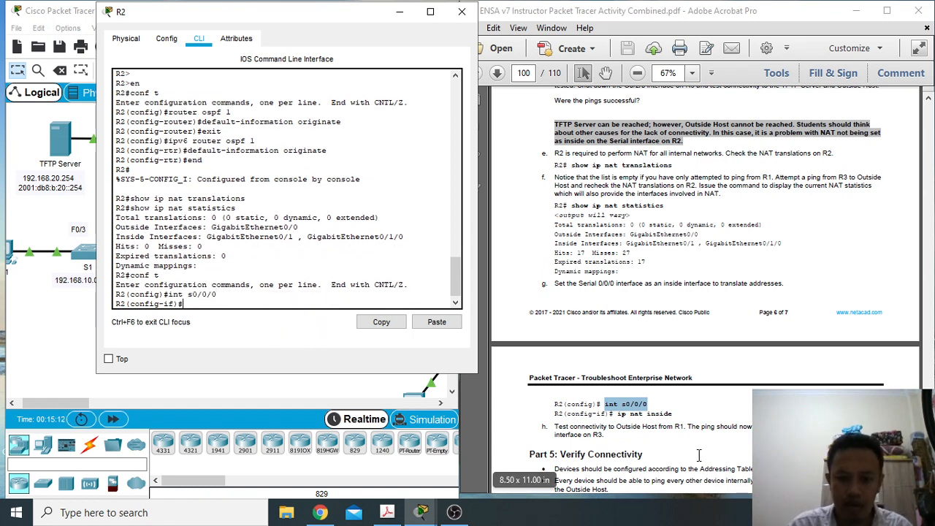
Set R2's serial interface as a NAT inside interface with the copied ip nat inside command.
left_click_drag(618, 413, 674, 413)
key("ctrl+c")
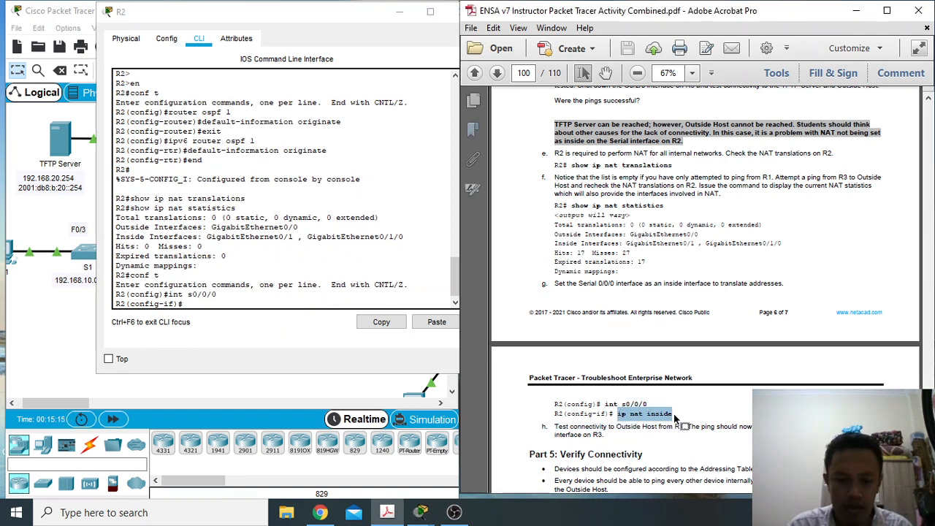
right_click(205, 305)
left_click(233, 326)
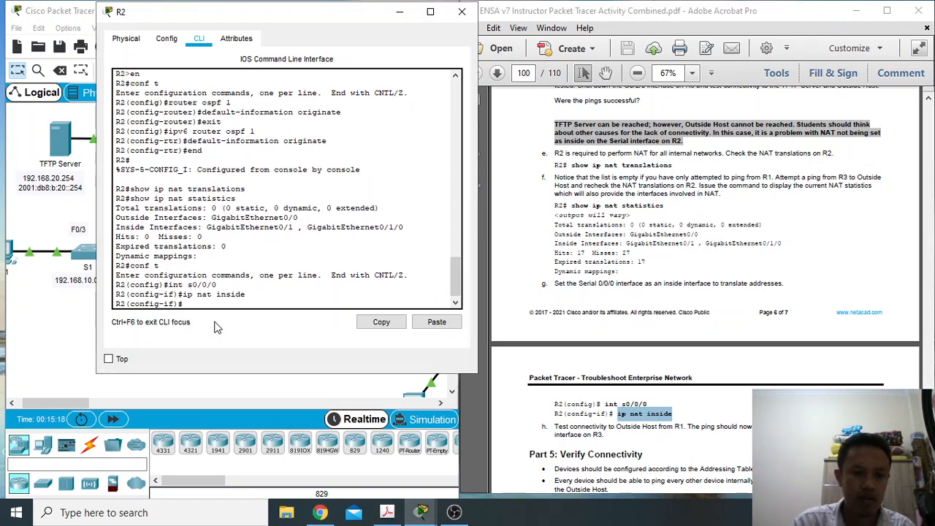
Read the Part 5 connectivity requirements, highlighting the Addressing Table item, and close R2's window.
scroll(674, 430, "down", 3)
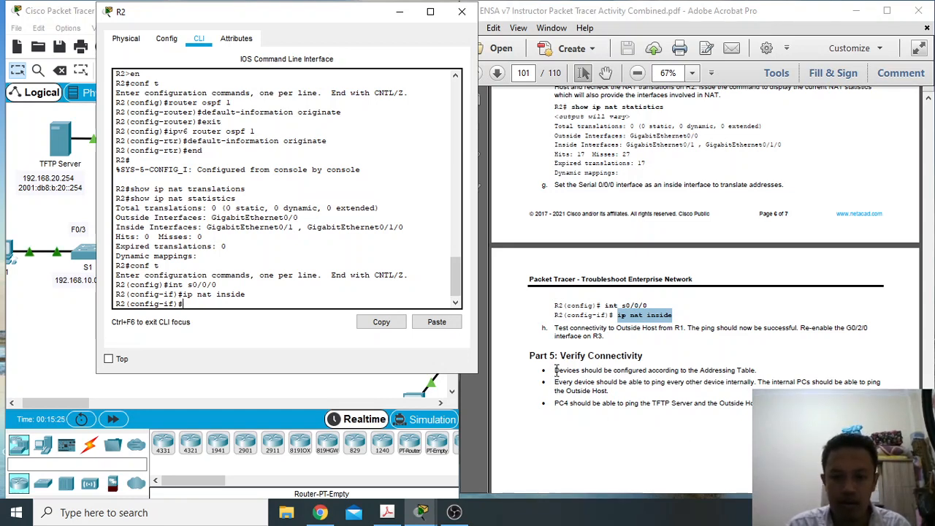
left_click_drag(555, 370, 758, 370)
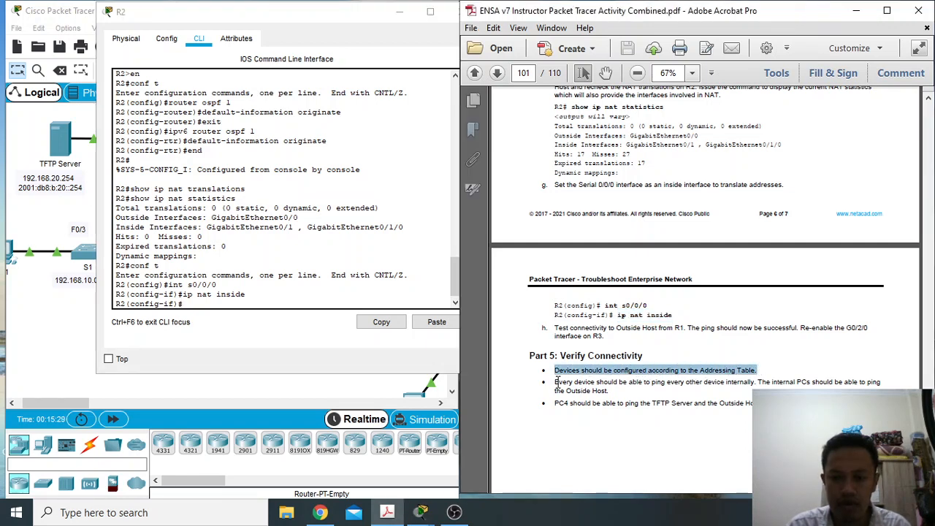
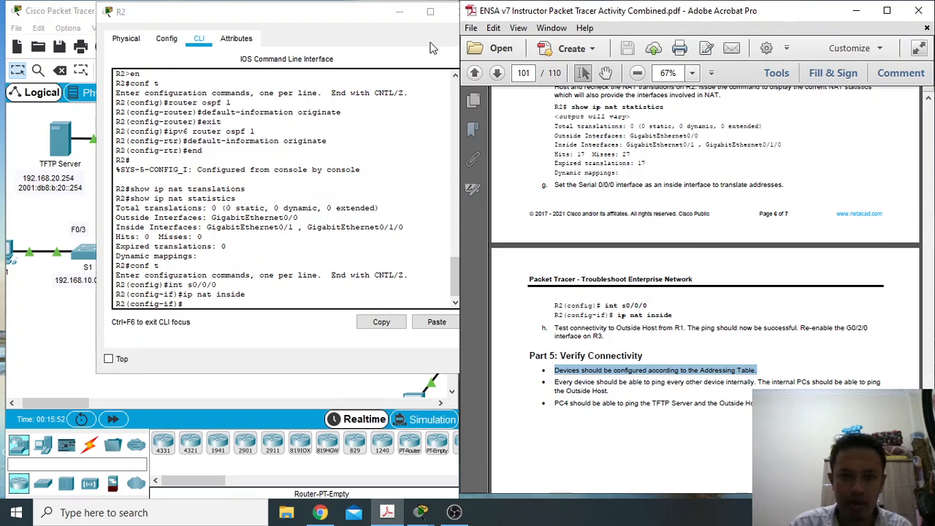
left_click_drag(427, 12, 376, 17)
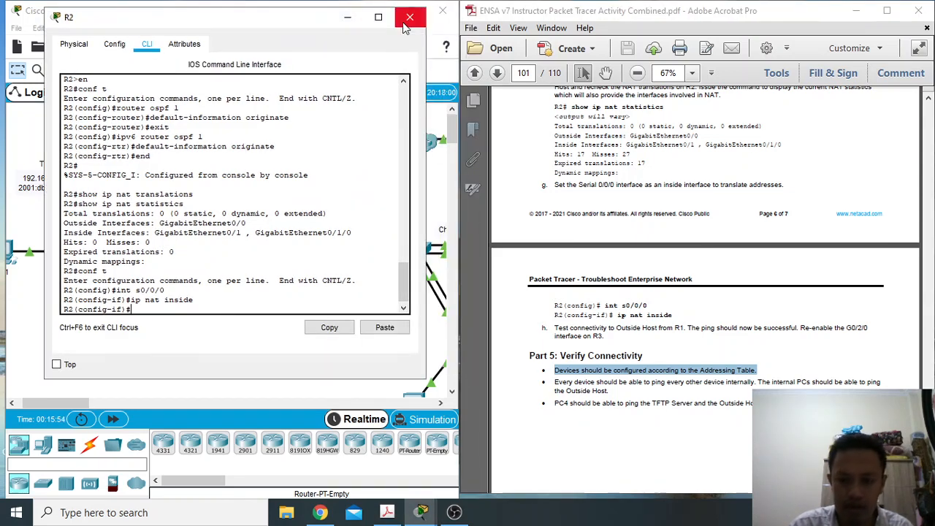
left_click(409, 17)
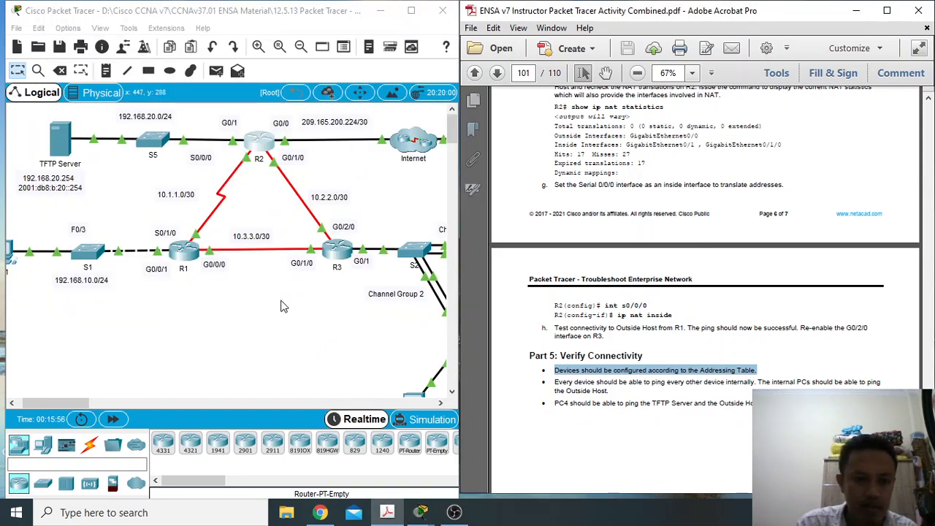
left_click(85, 405)
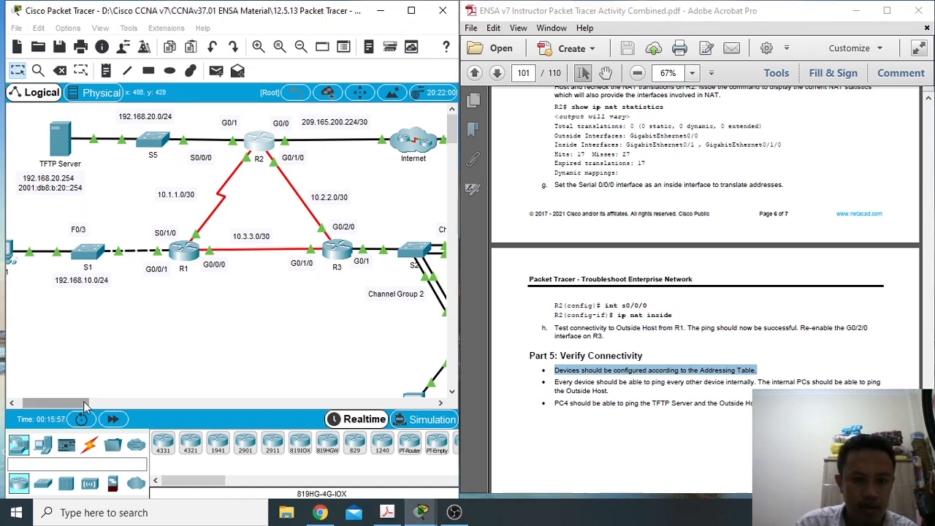
left_click_drag(86, 405, 127, 406)
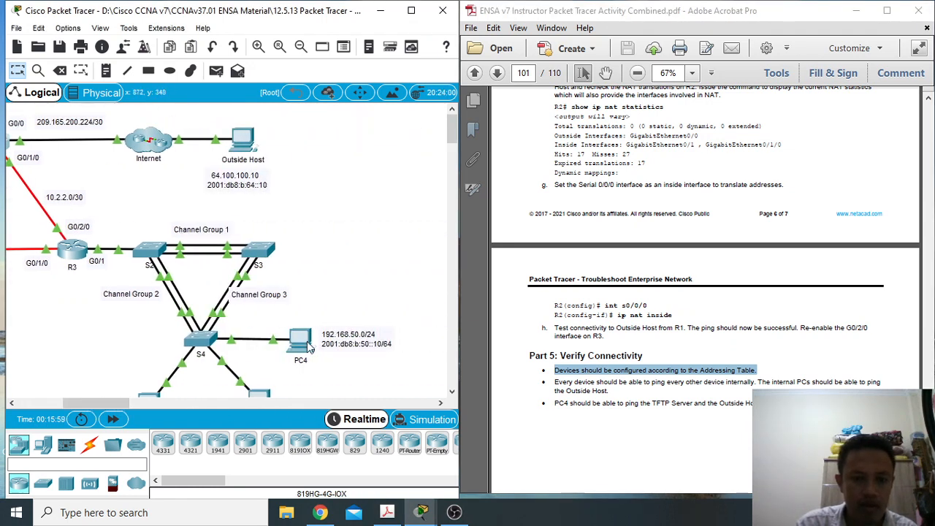
left_click_drag(114, 405, 68, 409)
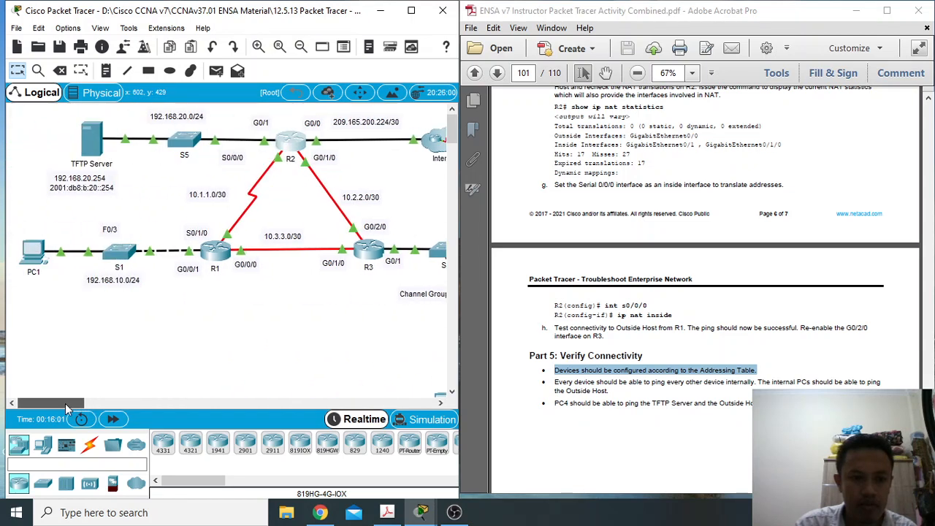
double_click(80, 181)
left_click(284, 276)
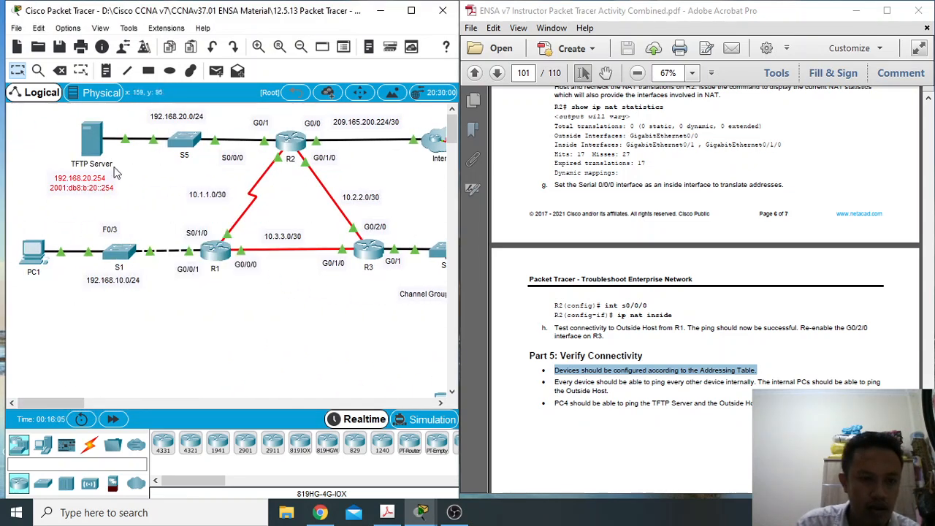
Copy the TFTP Server's IPv4 address from its desktop IP configuration and close the server's window.
left_click(93, 142)
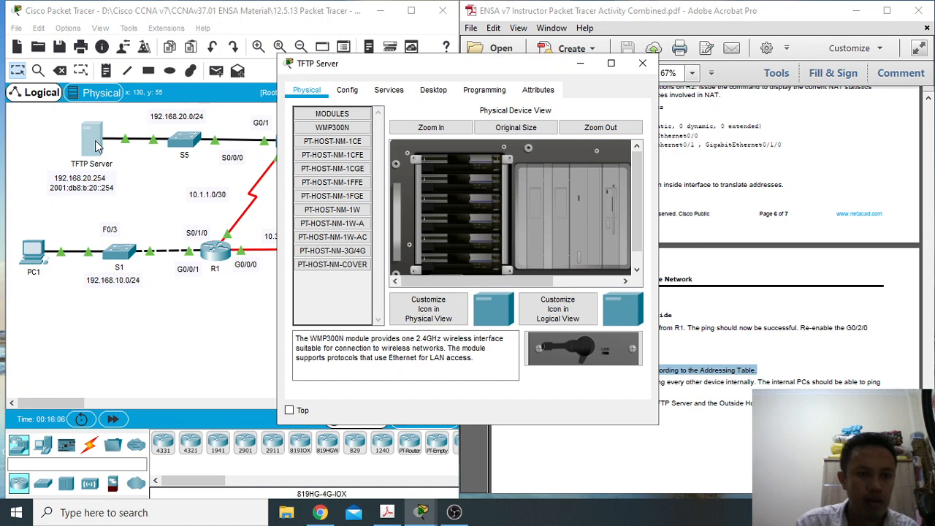
left_click(349, 92)
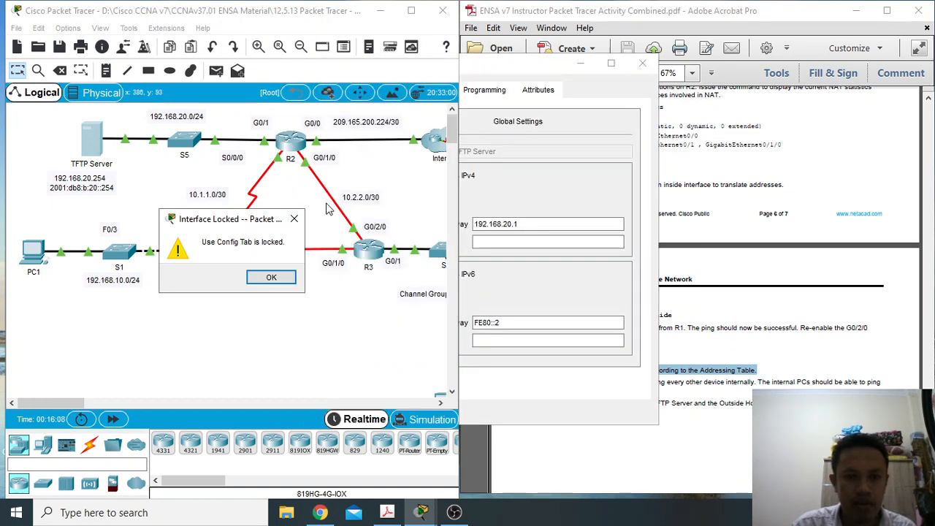
left_click(271, 277)
left_click(478, 89)
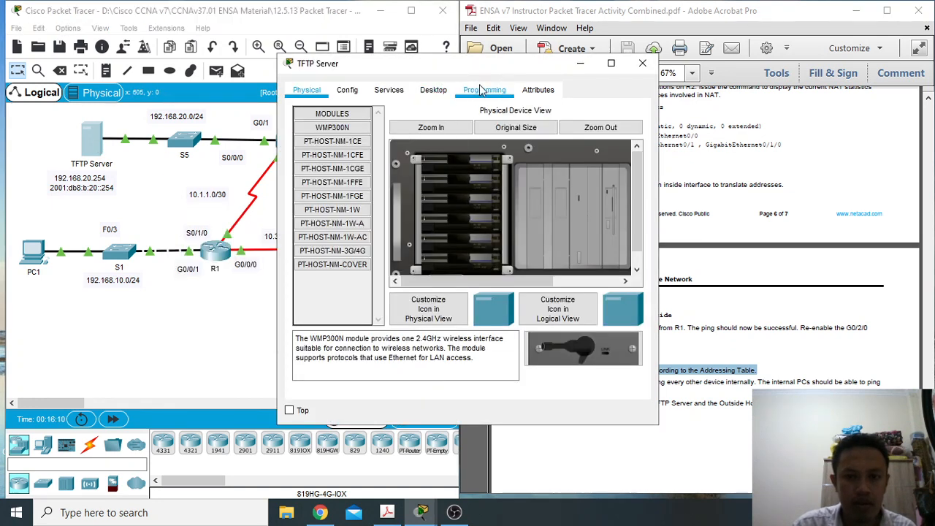
left_click(433, 89)
left_click(362, 163)
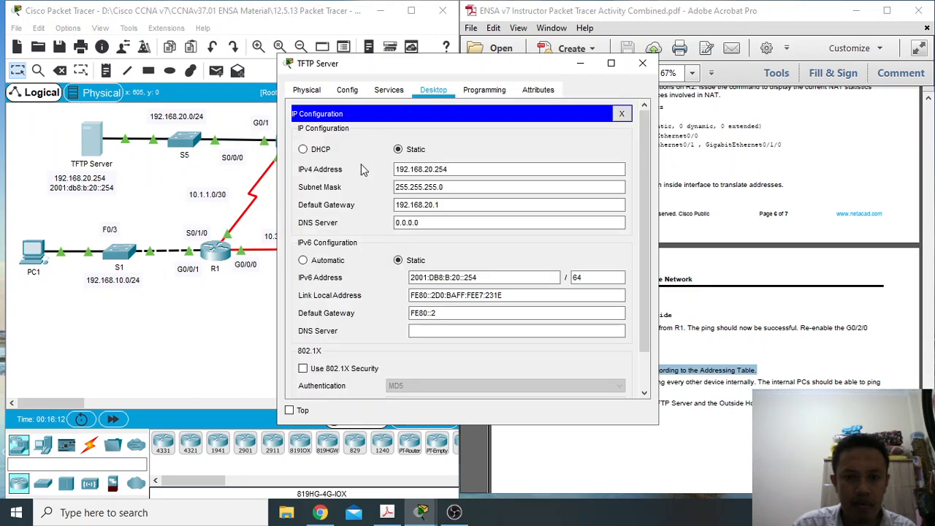
key("ctrl+a")
key("ctrl+c")
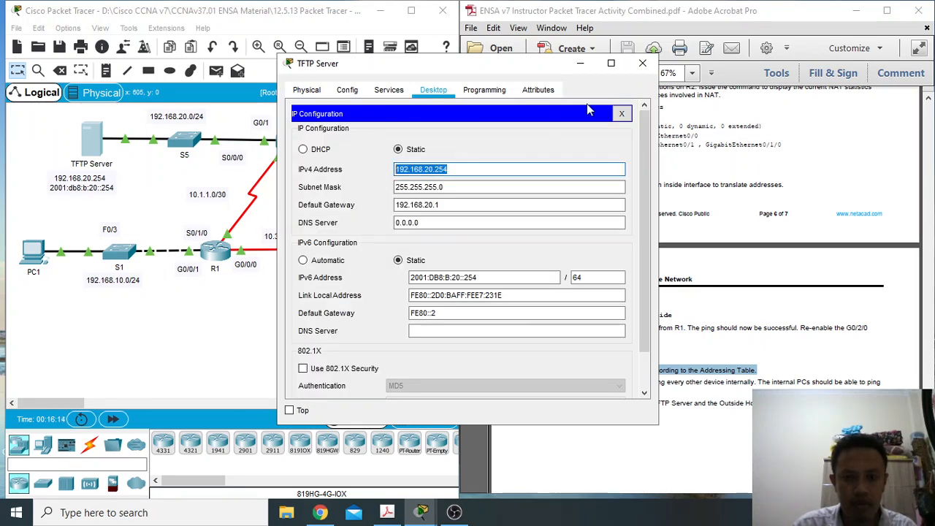
left_click(642, 63)
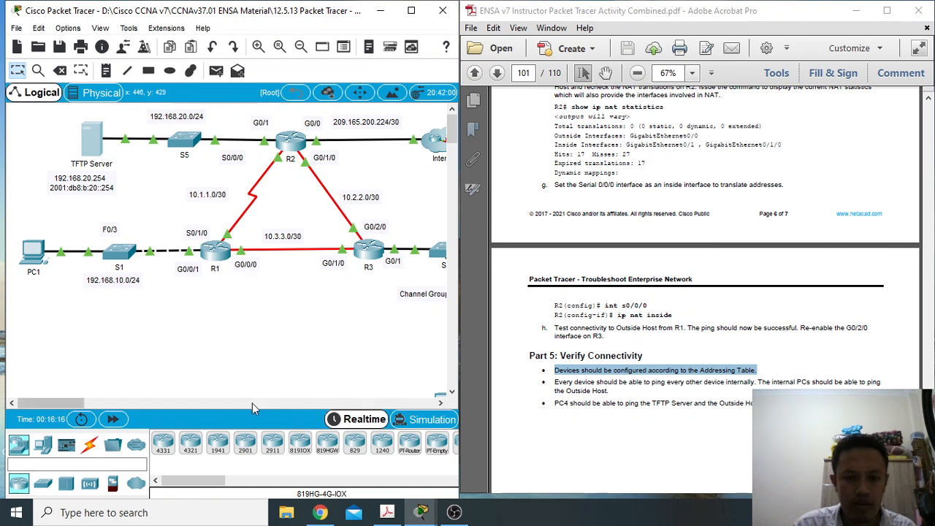
Open the command prompt on PC4 in the network topology.
left_click_drag(87, 400, 154, 385)
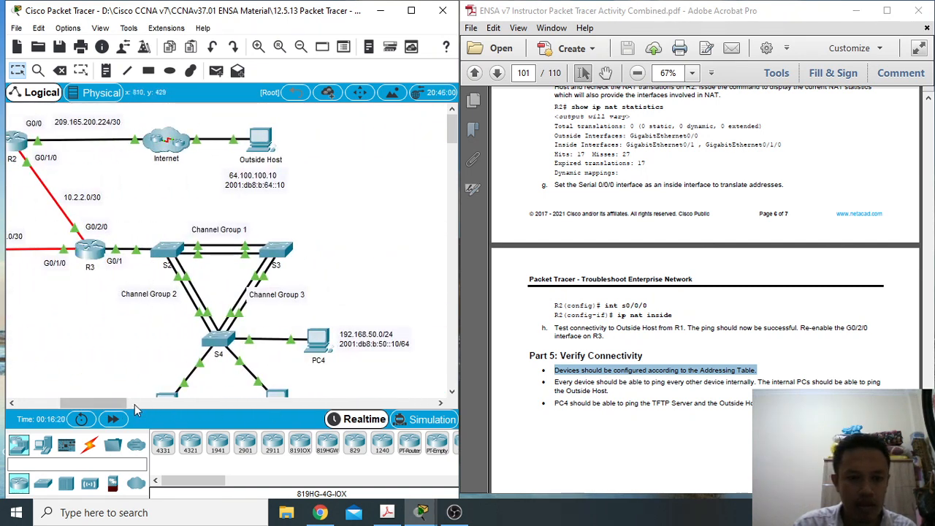
scroll(224, 381, "down", 3)
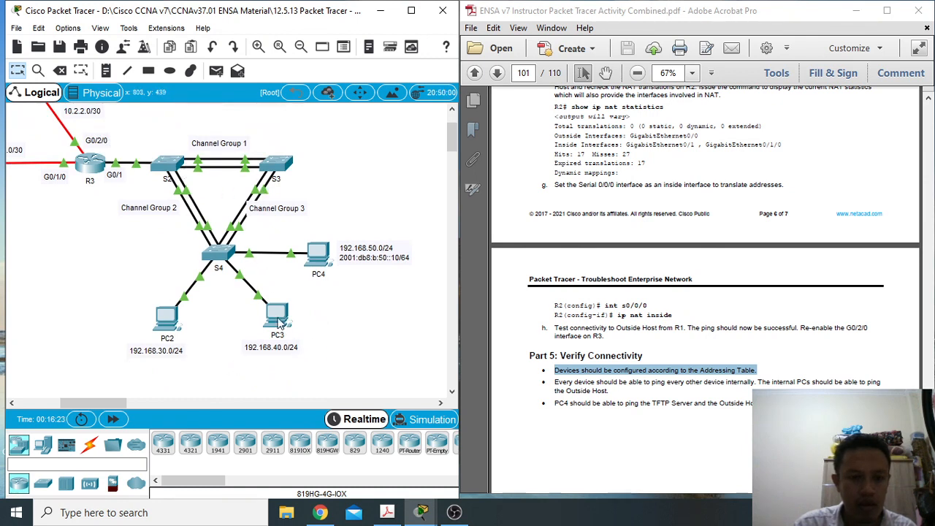
left_click(318, 254)
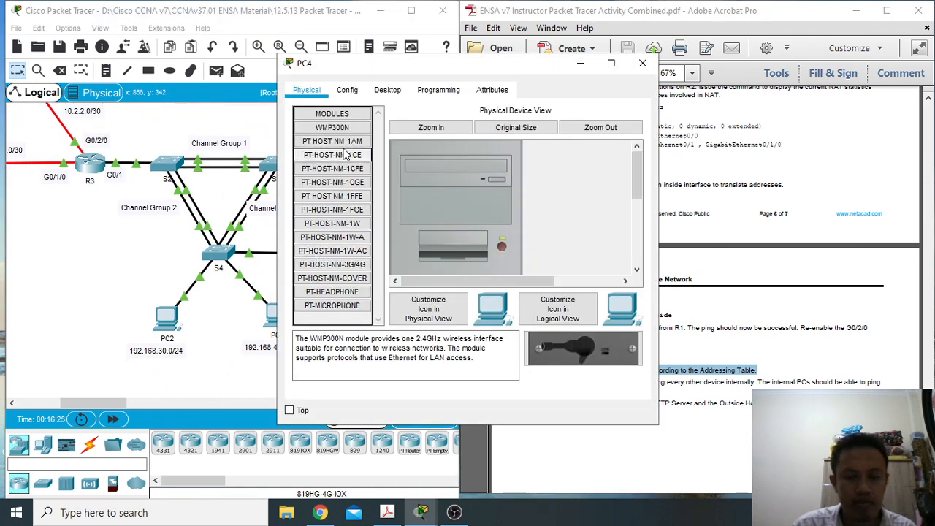
left_click(388, 90)
left_click(573, 162)
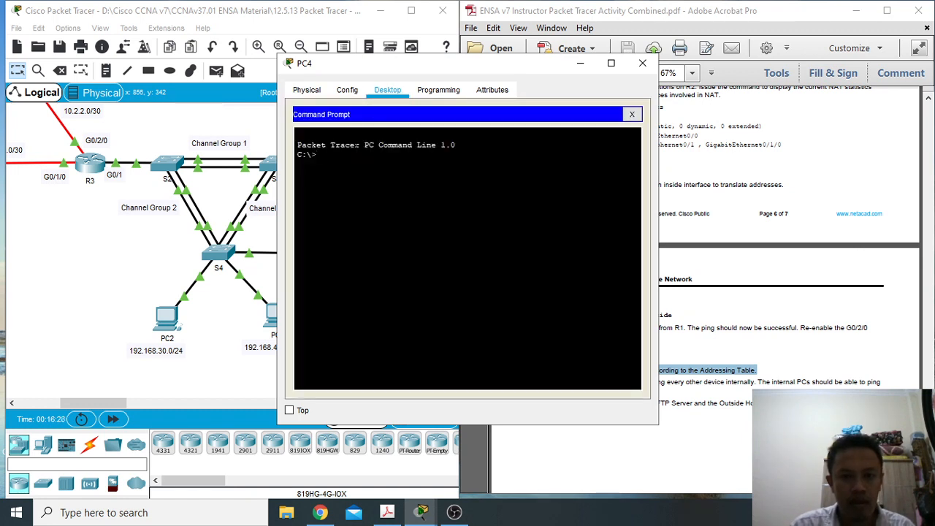
Ping the TFTP Server at the copied address 192.168.20.254 from PC4 and close the PC4 window.
type("pi")
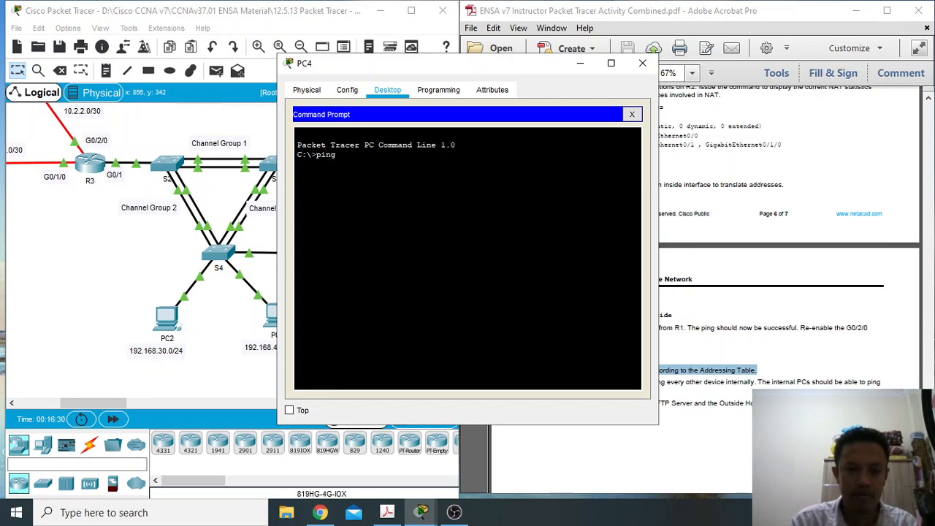
type("ng")
right_click(350, 156)
left_click(382, 177)
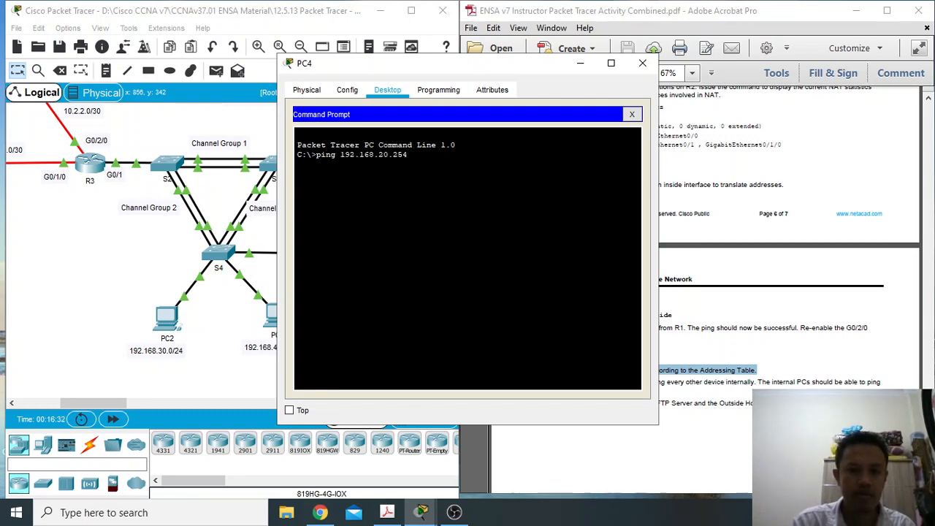
key("Return")
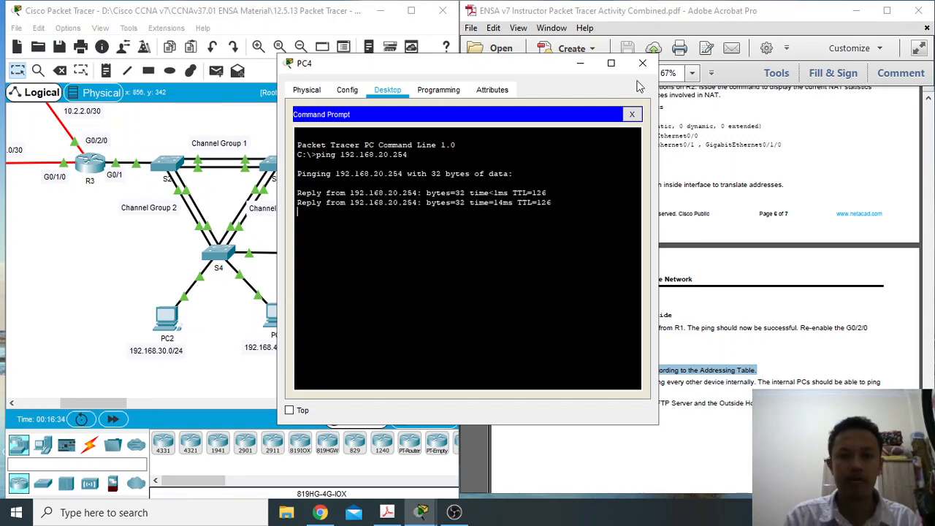
left_click(642, 63)
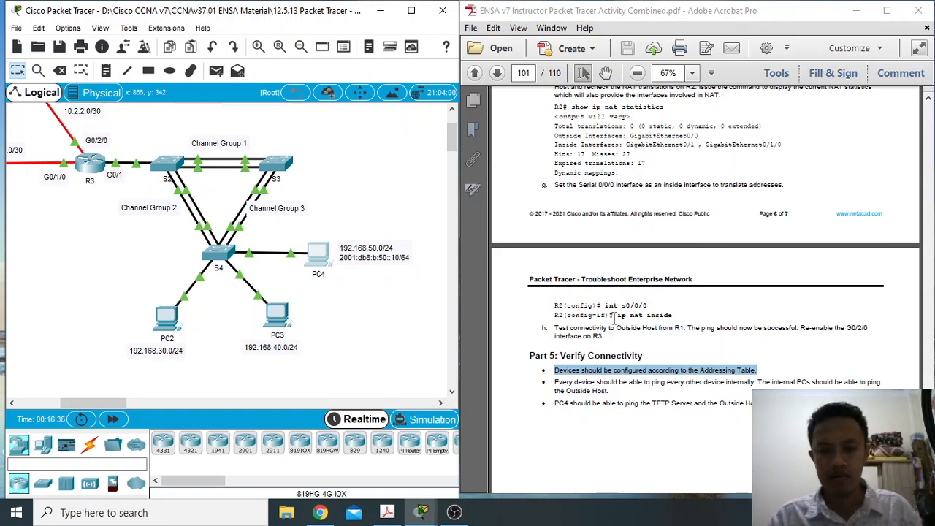
Bring up the PT Activity window to check the completion percentage, and minimize it again.
left_click(421, 512)
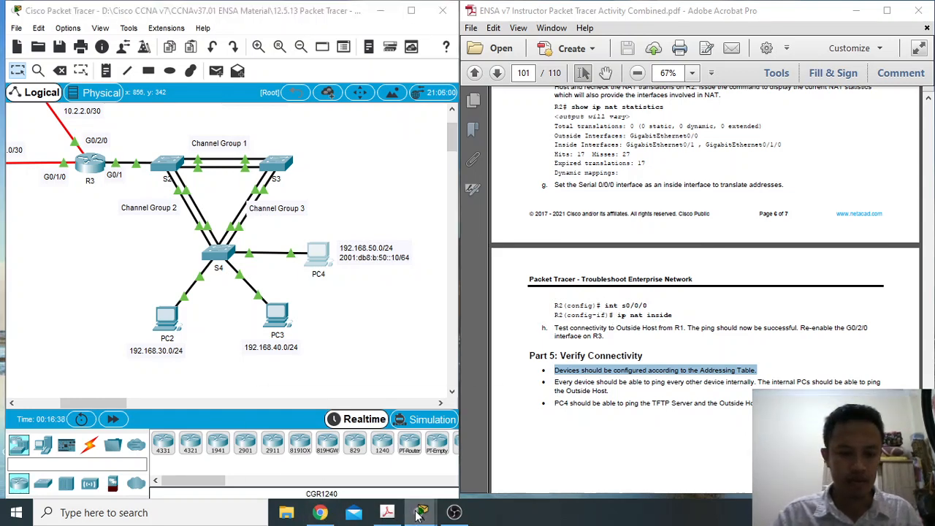
left_click(344, 473)
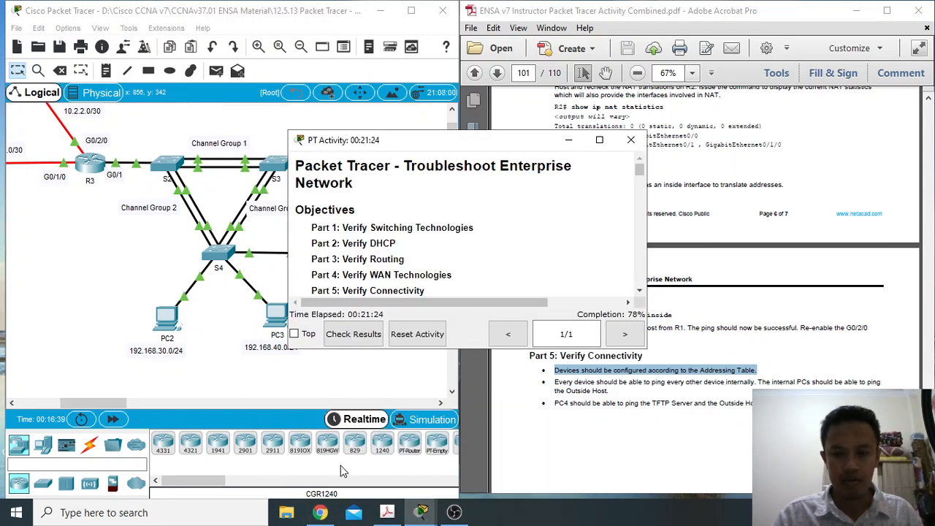
left_click(568, 139)
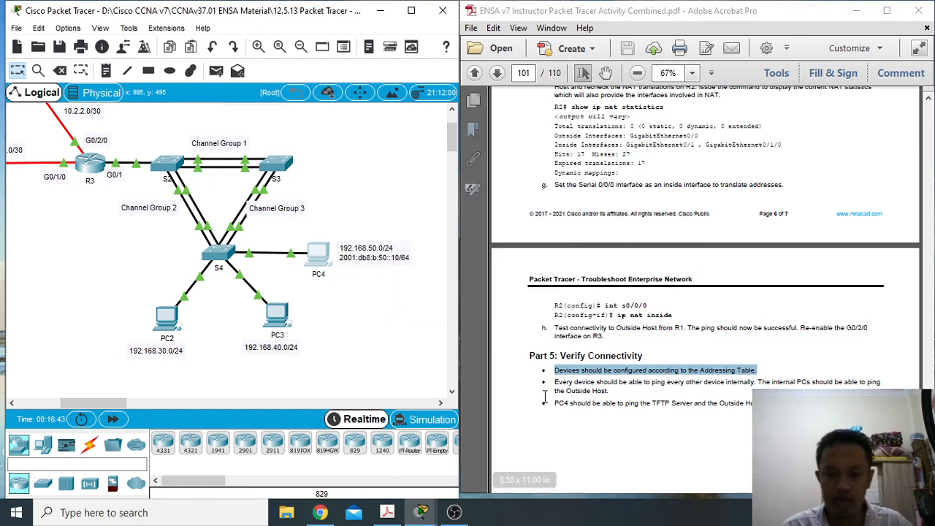
left_click(454, 512)
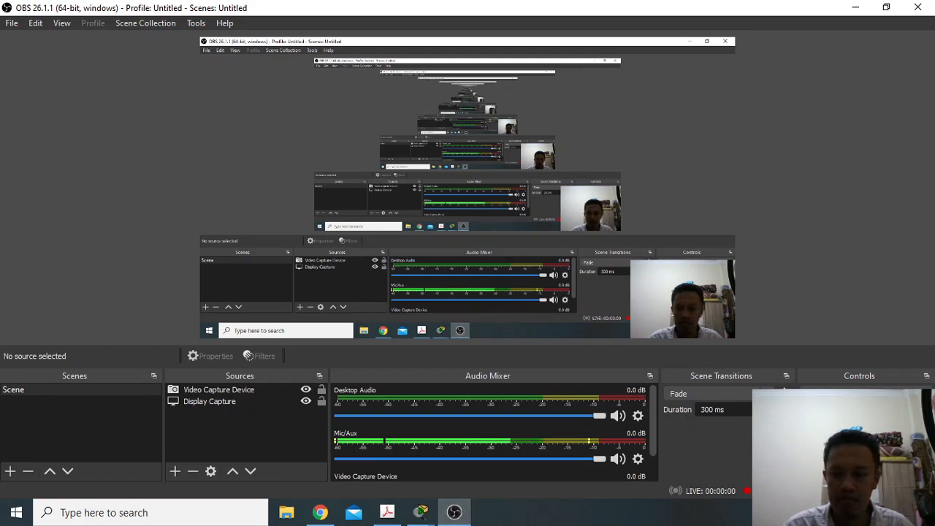